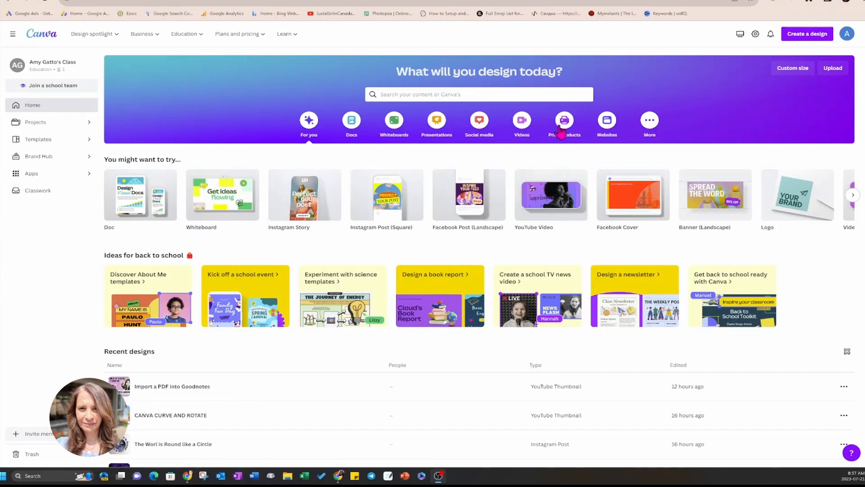
Search the template library for "planners".
left_click(426, 94)
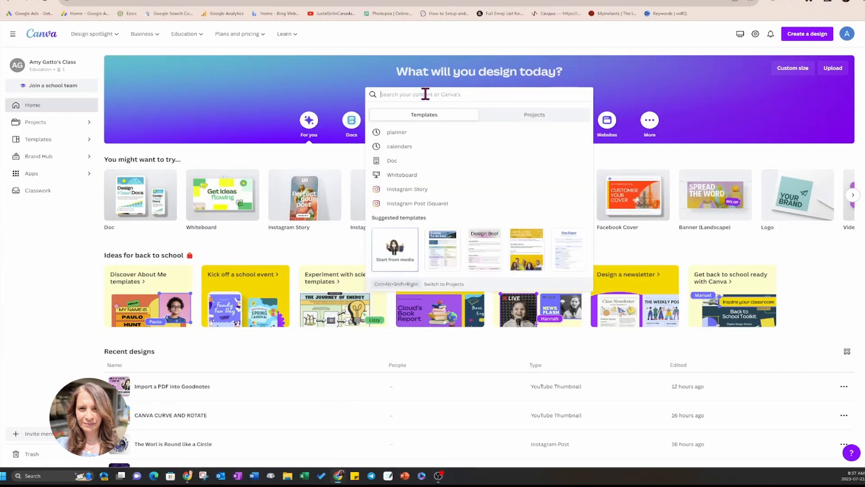
type("planners")
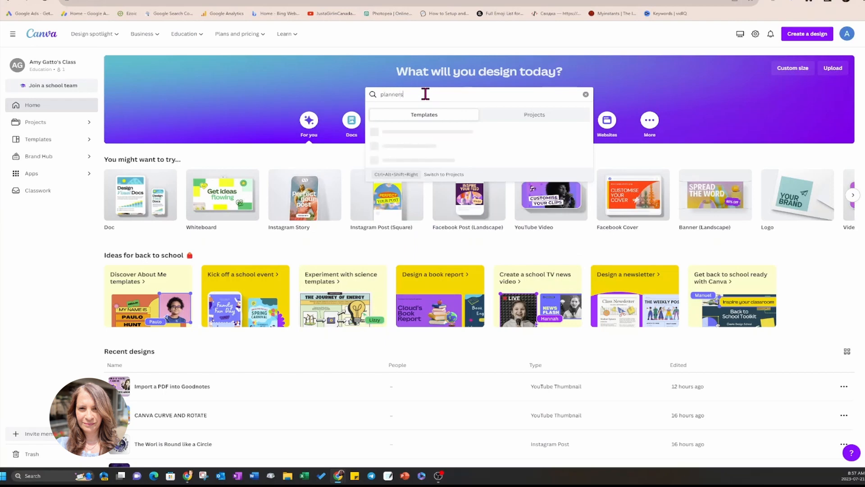
key("Return")
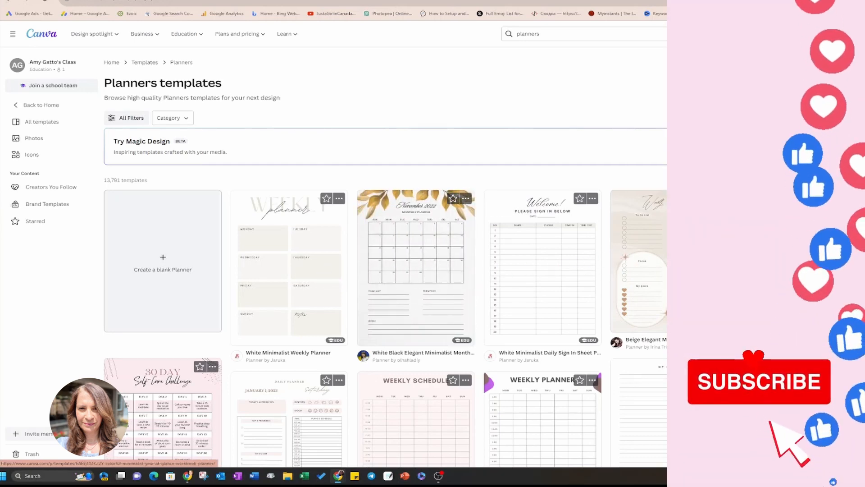
Browse the planner templates for layout ideas such as daily planners, weekly schedules, to-do lists and covers.
scroll(569, 266, "down", 1)
scroll(750, 244, "down", 6)
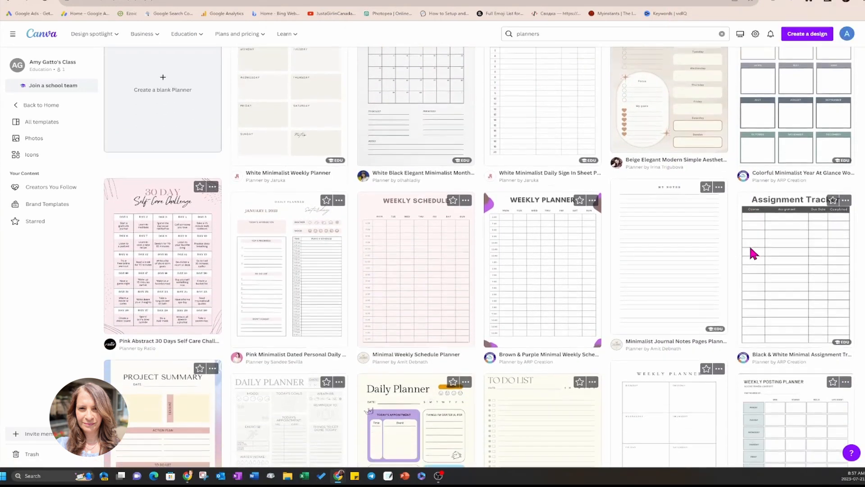
scroll(752, 253, "down", 5)
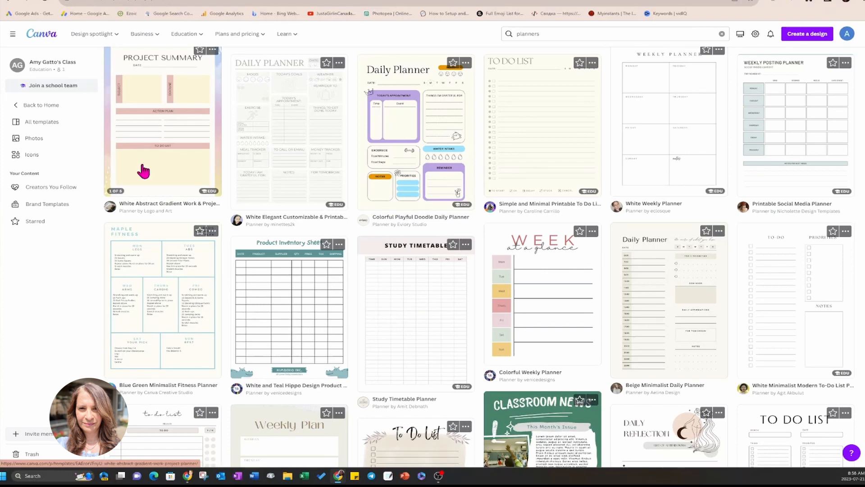
scroll(142, 144, "up", 2)
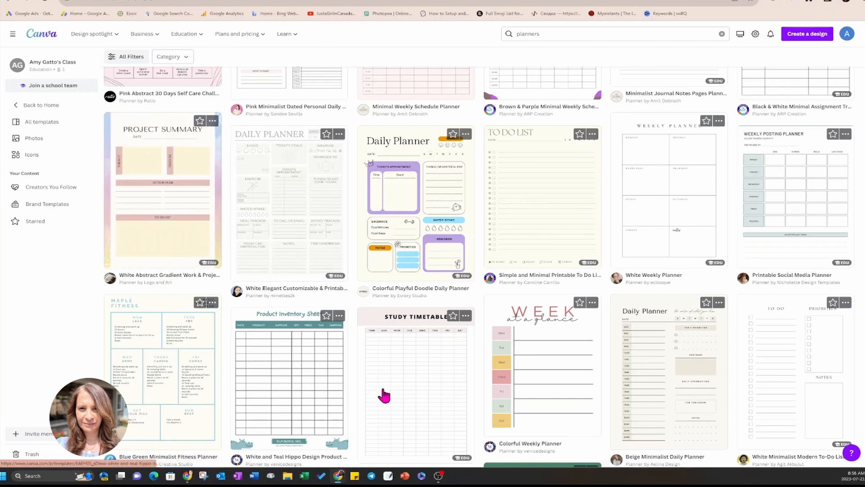
scroll(397, 394, "down", 2)
scroll(396, 396, "down", 3)
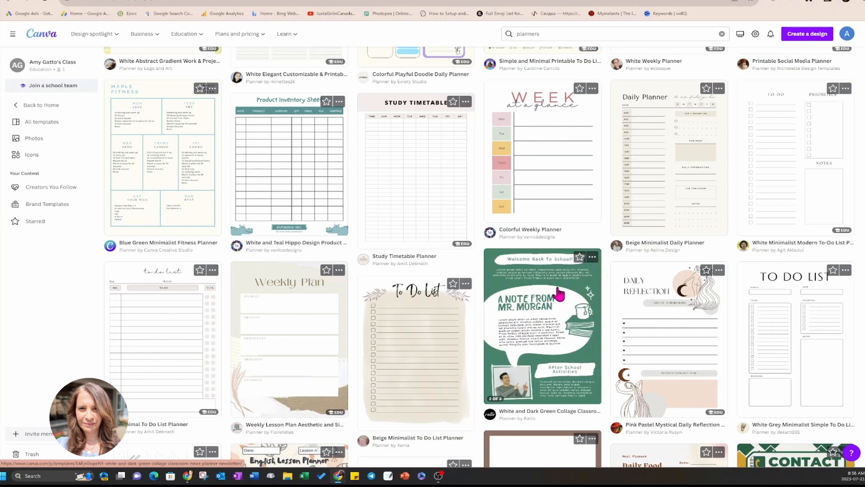
scroll(560, 307, "down", 3)
scroll(559, 294, "down", 2)
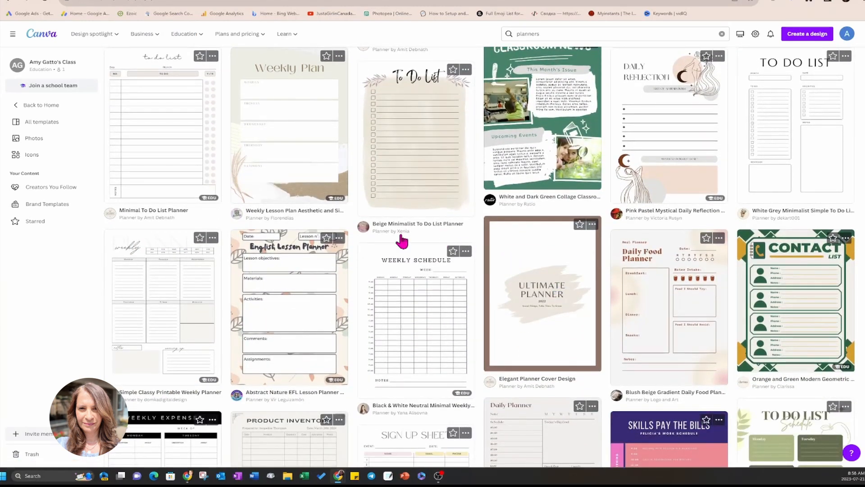
scroll(388, 253, "up", 15)
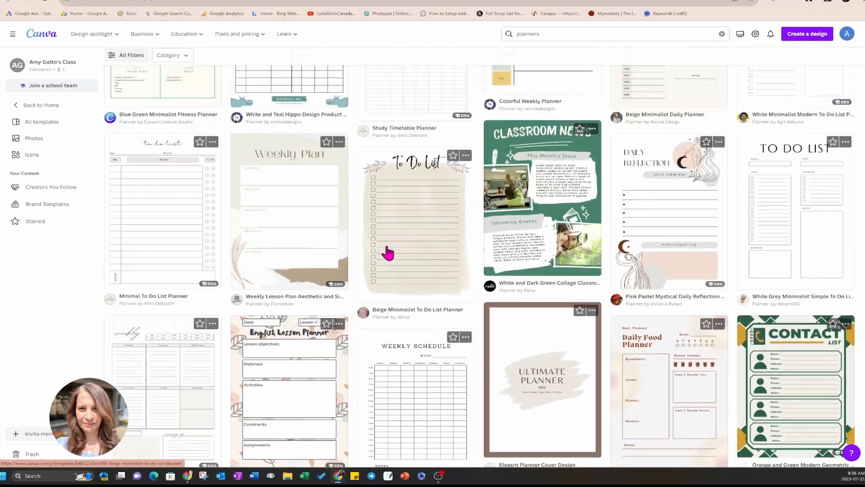
scroll(388, 252, "up", 3)
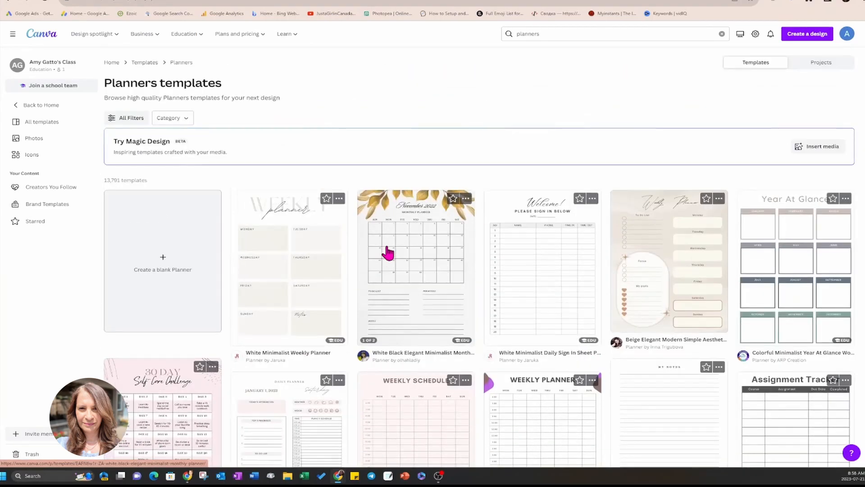
Create a new blank design with a custom size of 8.5 in wide by 11 in high.
left_click(797, 39)
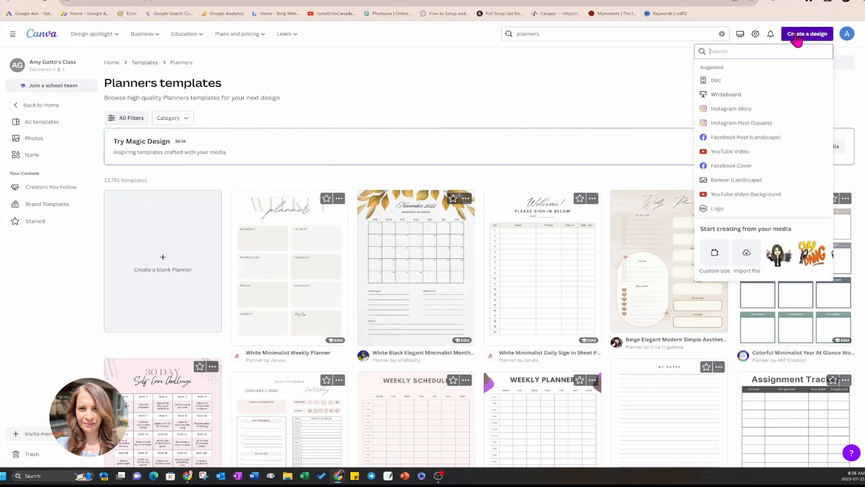
left_click(716, 261)
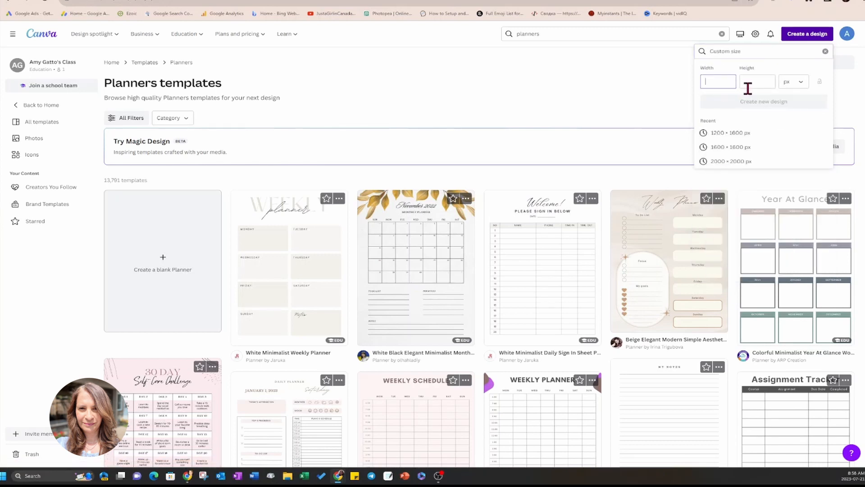
left_click(801, 85)
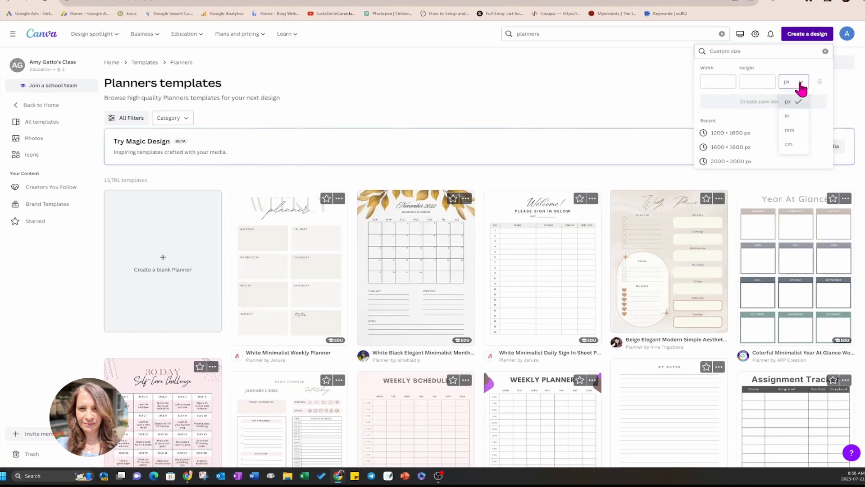
left_click(791, 117)
left_click(728, 83)
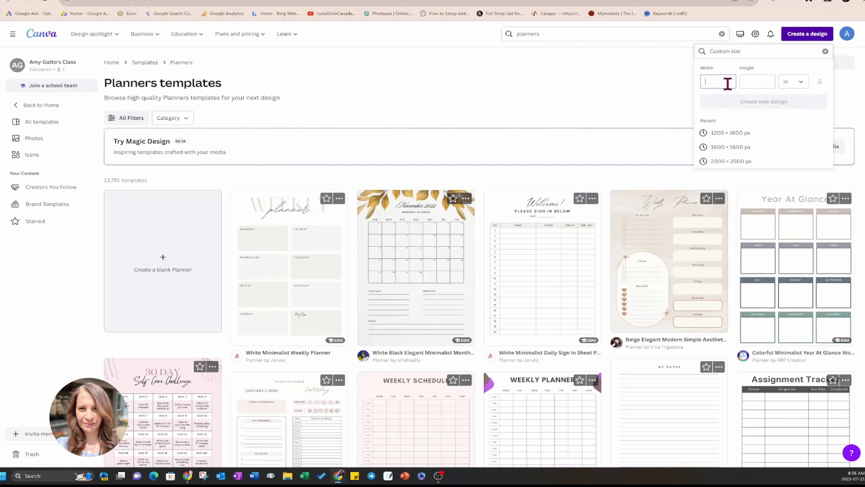
type("8.5")
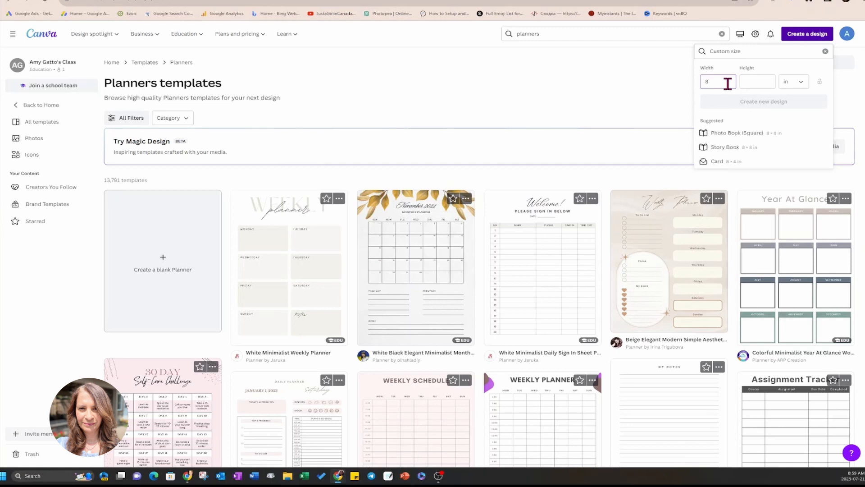
left_click(749, 81)
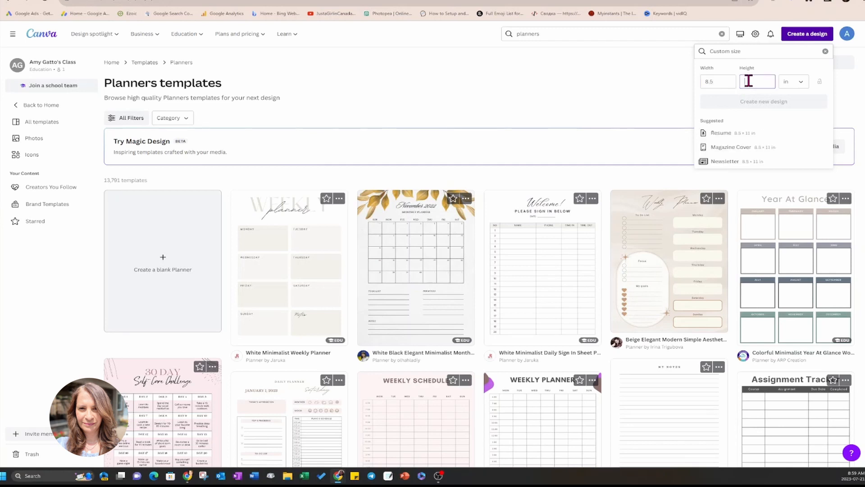
type("11")
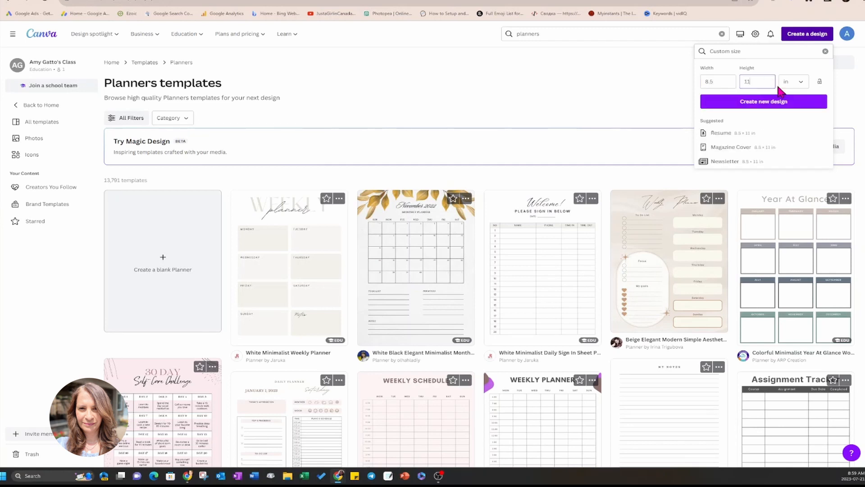
left_click(761, 104)
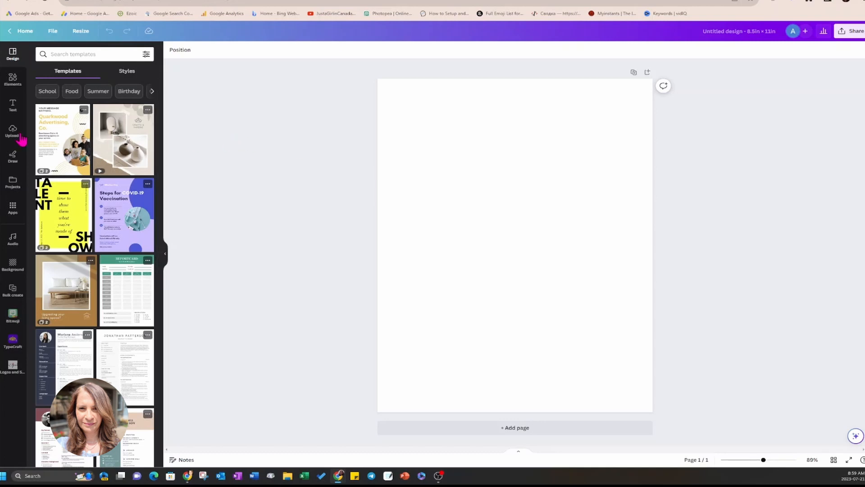
Search the elements for "flowers" and show all matching photos.
left_click(12, 88)
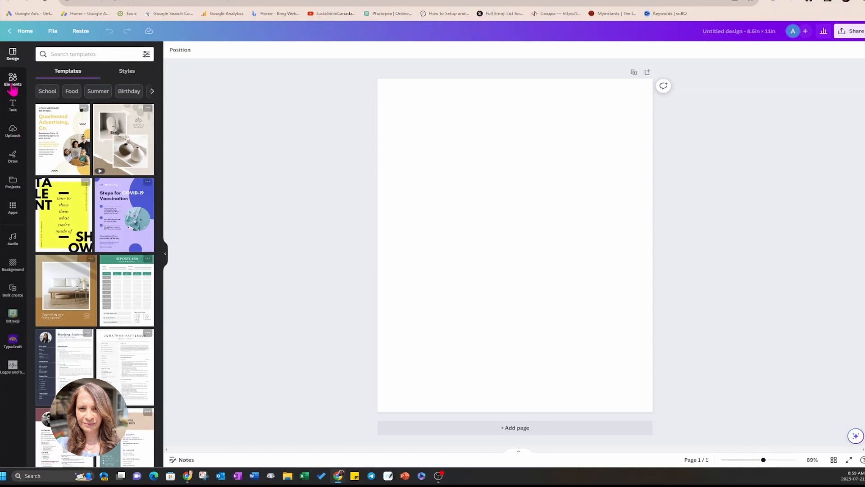
left_click(74, 54)
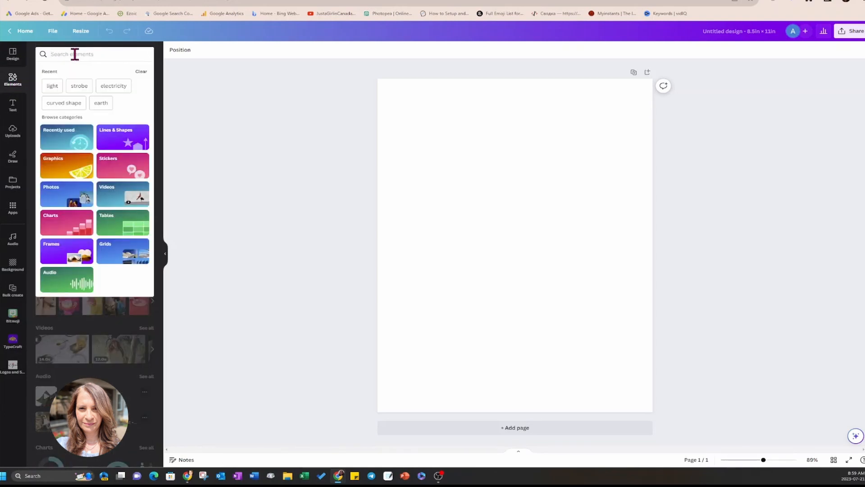
type("flowers")
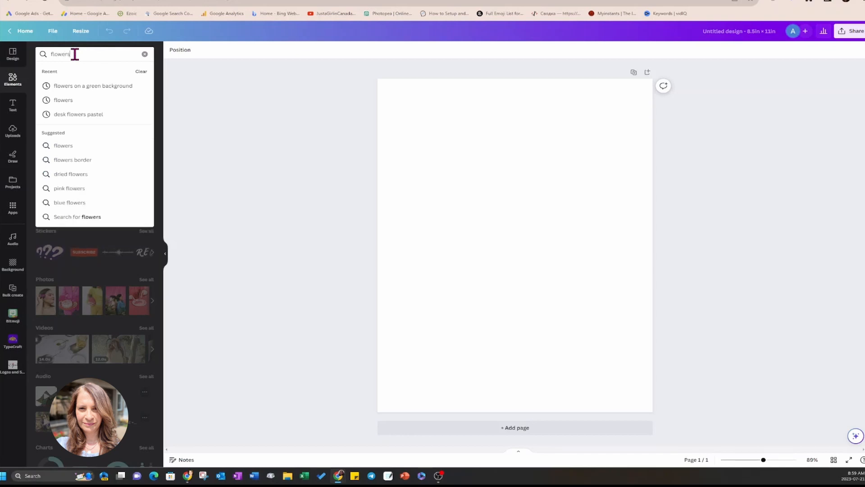
key("Return")
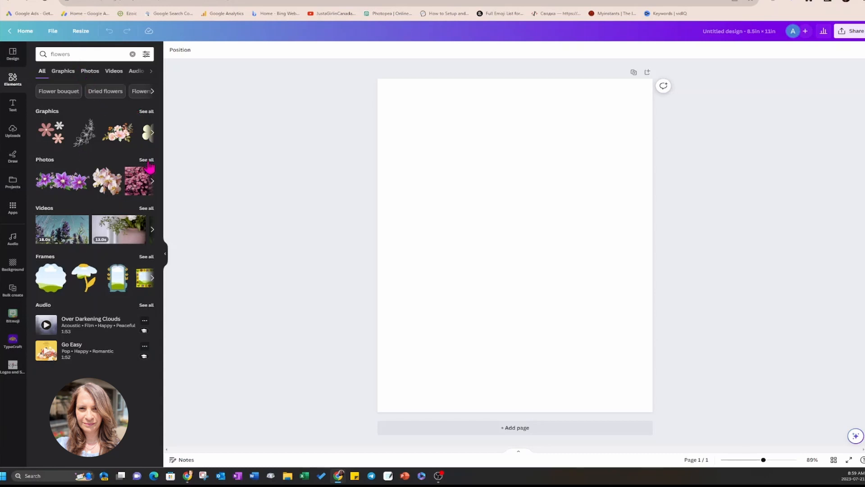
left_click(147, 161)
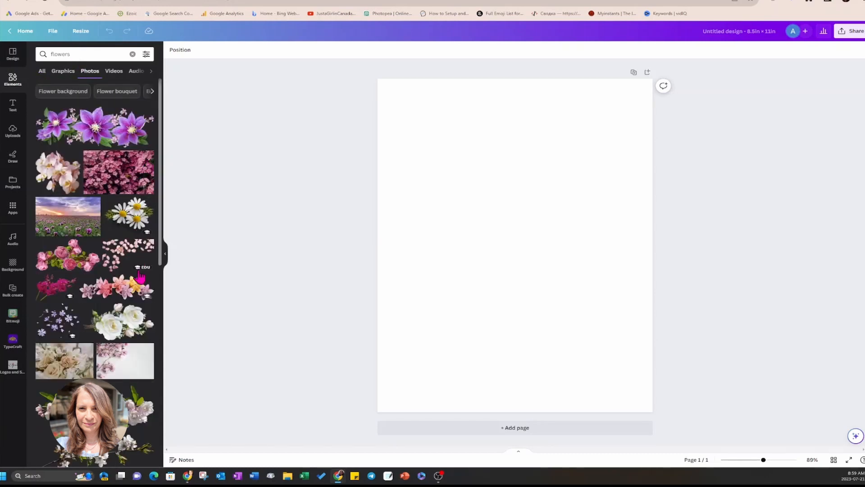
Add the photo of purple flowers on a light blue backdrop and set it as the page background.
scroll(129, 334, "down", 3)
scroll(129, 335, "down", 7)
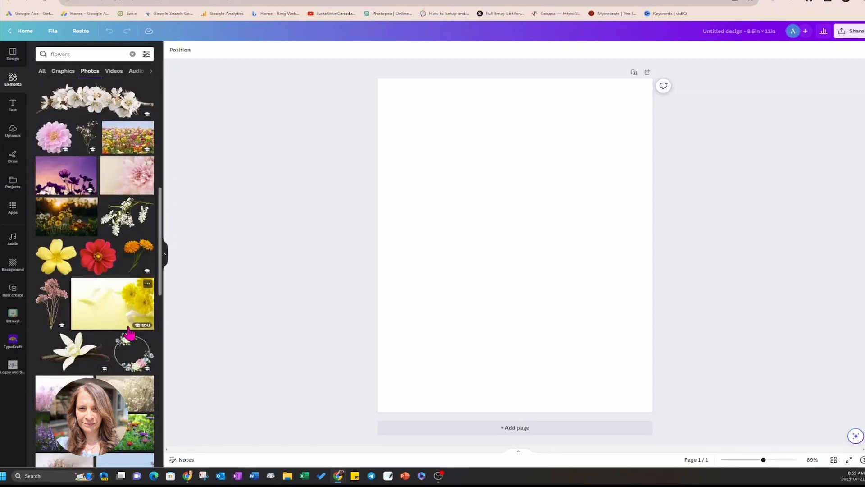
scroll(130, 334, "down", 1)
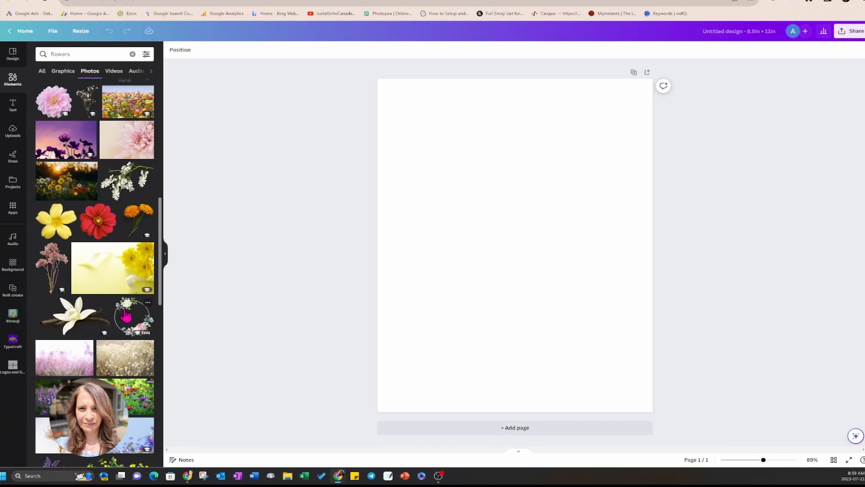
scroll(126, 316, "down", 2)
scroll(126, 315, "down", 1)
left_click(116, 336)
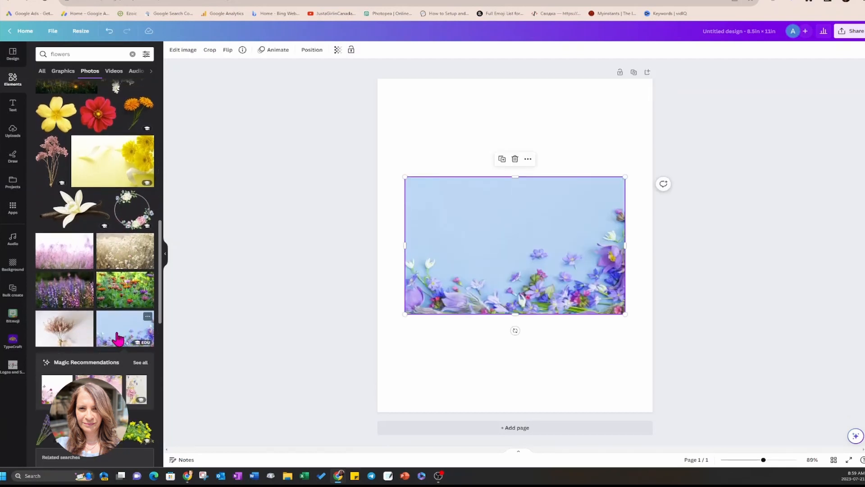
right_click(471, 235)
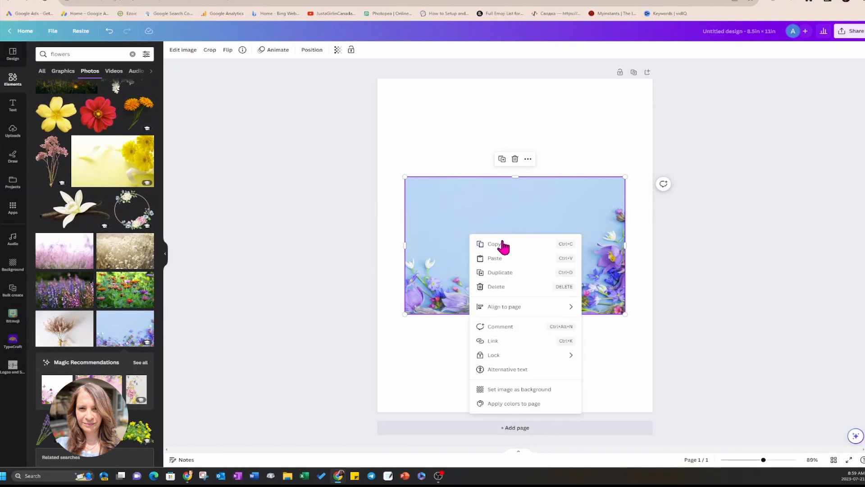
left_click(500, 390)
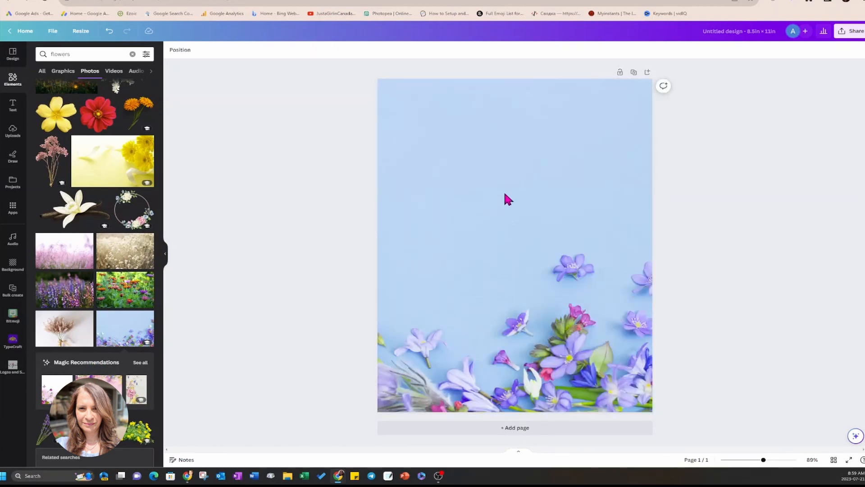
Add a heading reading "Goal Getter Planner" centred in the upper part of the cover page.
left_click(13, 107)
left_click(53, 112)
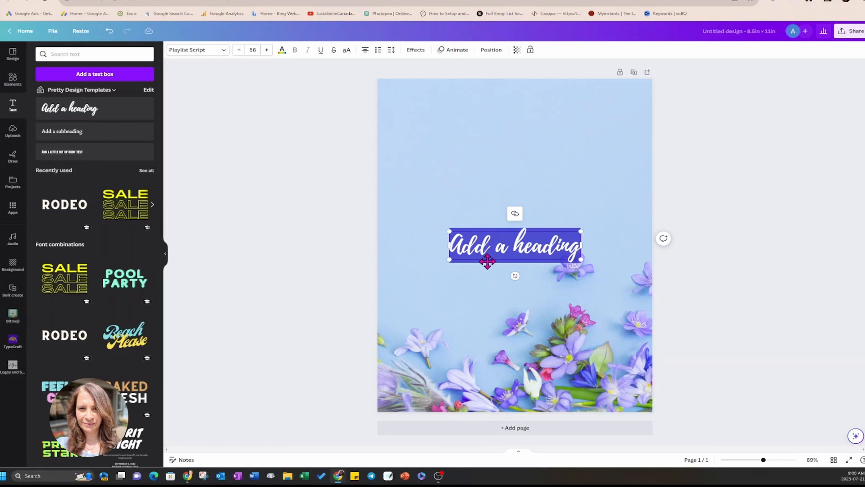
left_click_drag(487, 254, 486, 173)
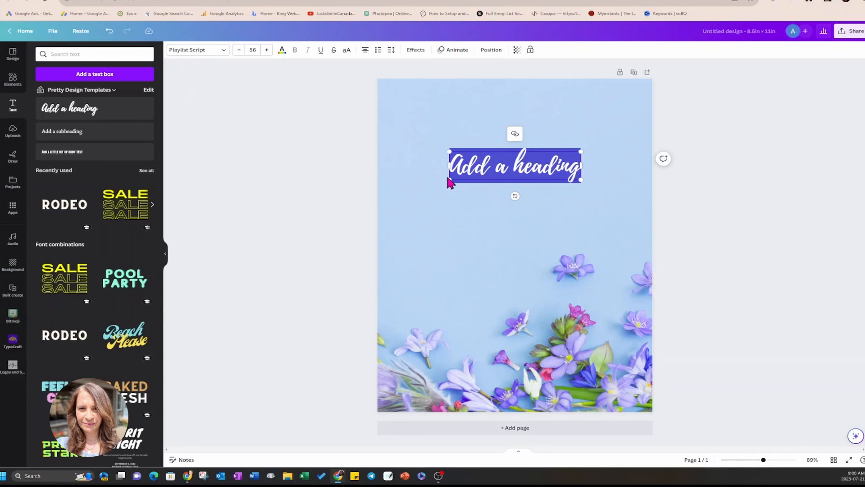
triple_click(493, 165)
type("Goal G")
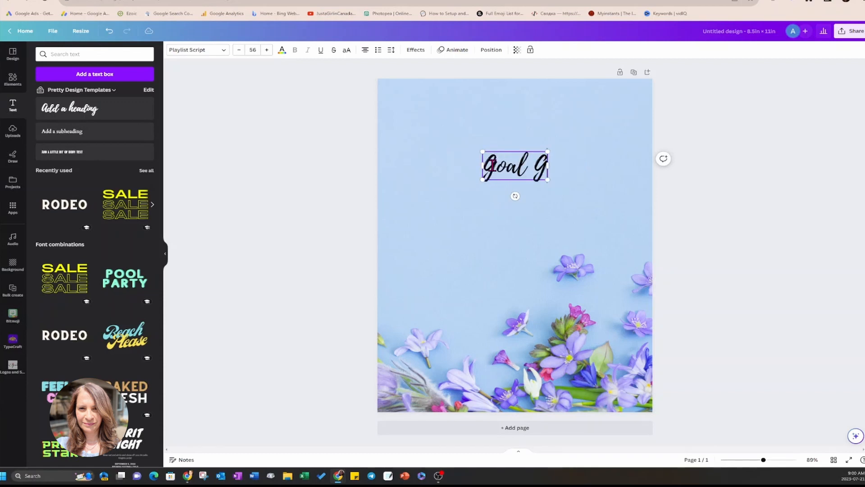
type("etter Planner")
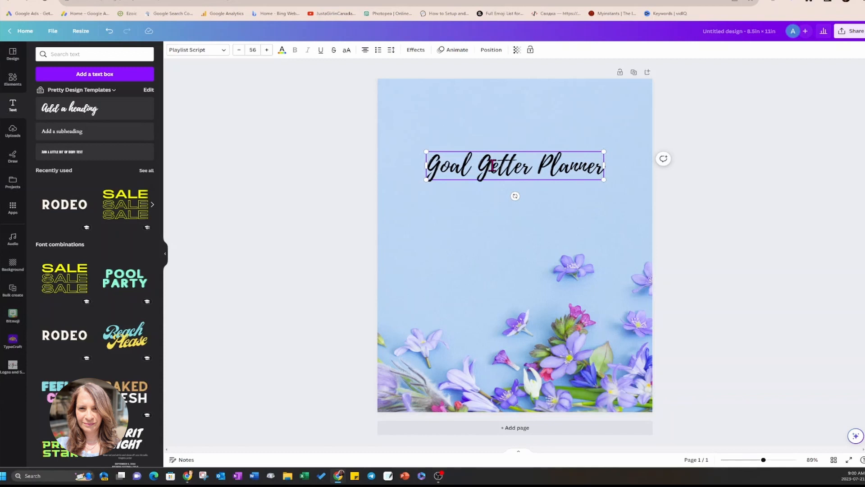
left_click(491, 127)
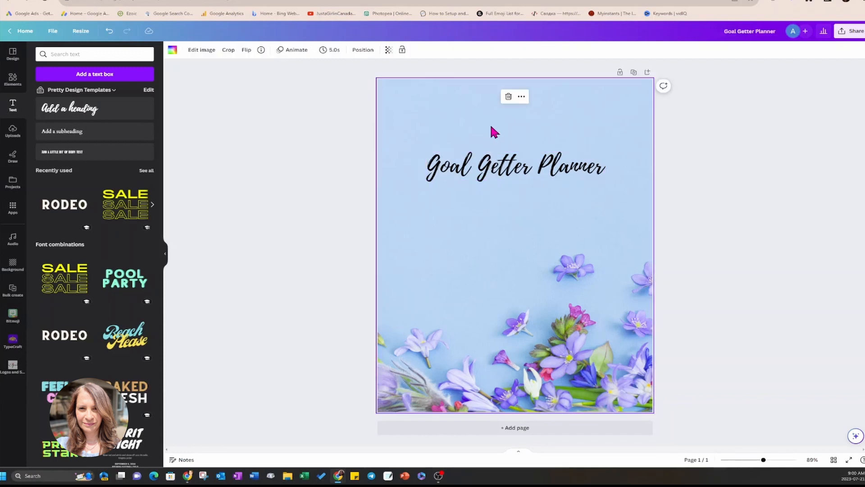
Add a subheading reading "2023" beneath the planner title.
left_click(77, 135)
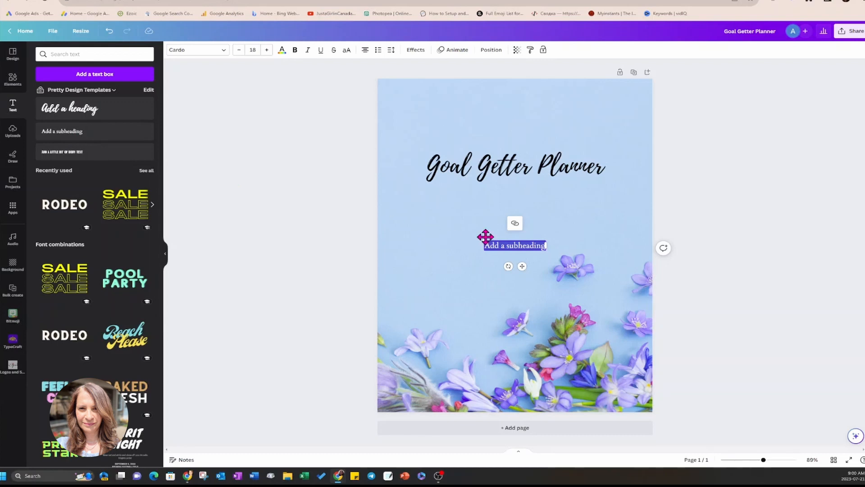
type("2023")
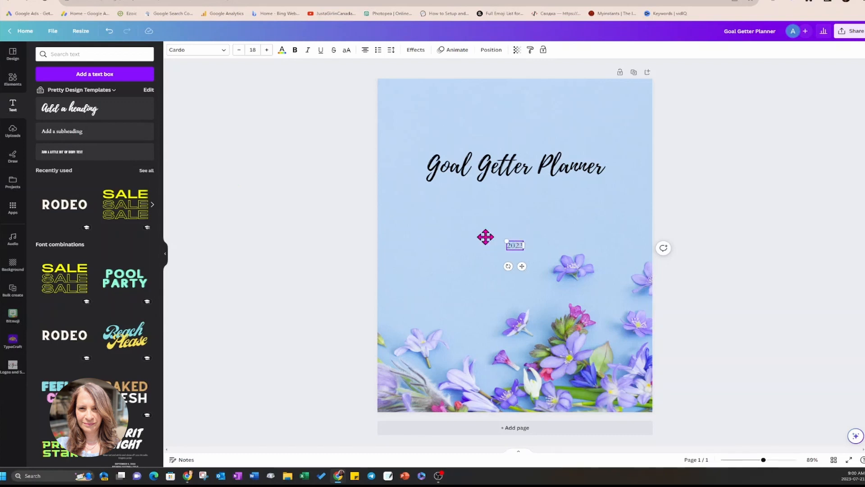
Move the 2023 subheading up just beneath the planner title and format it in Braggadocio at size 104.
left_click_drag(522, 265, 521, 215)
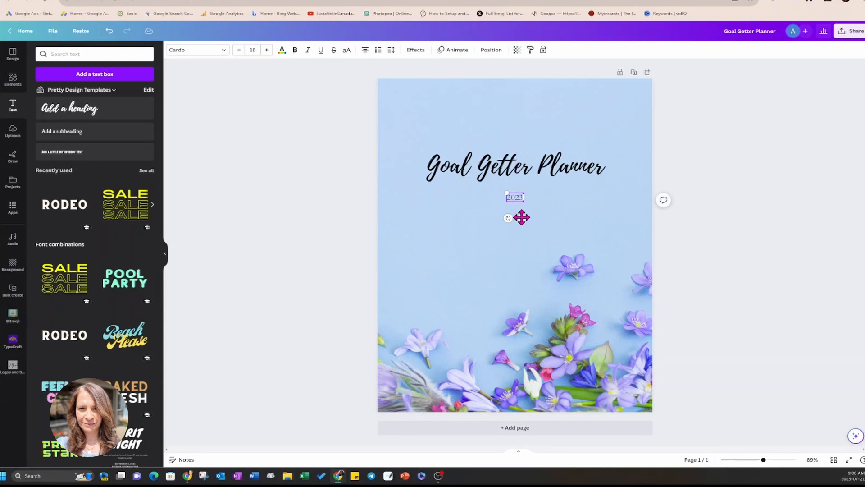
left_click(253, 50)
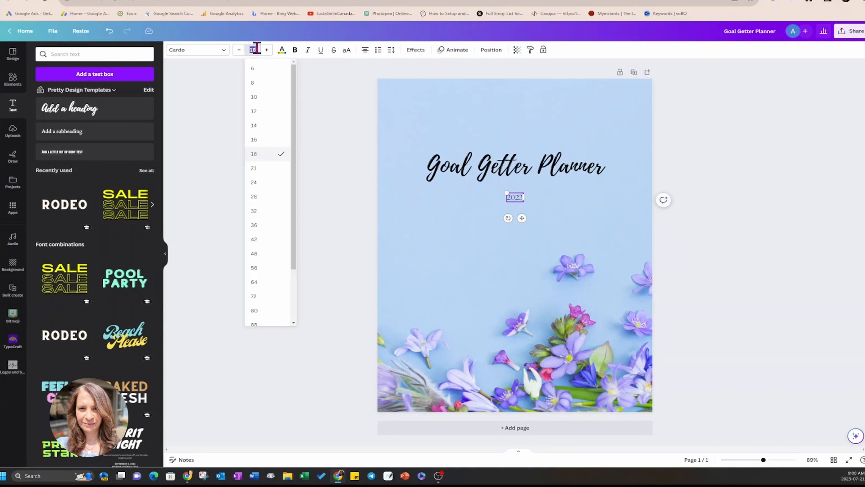
scroll(282, 232, "down", 3)
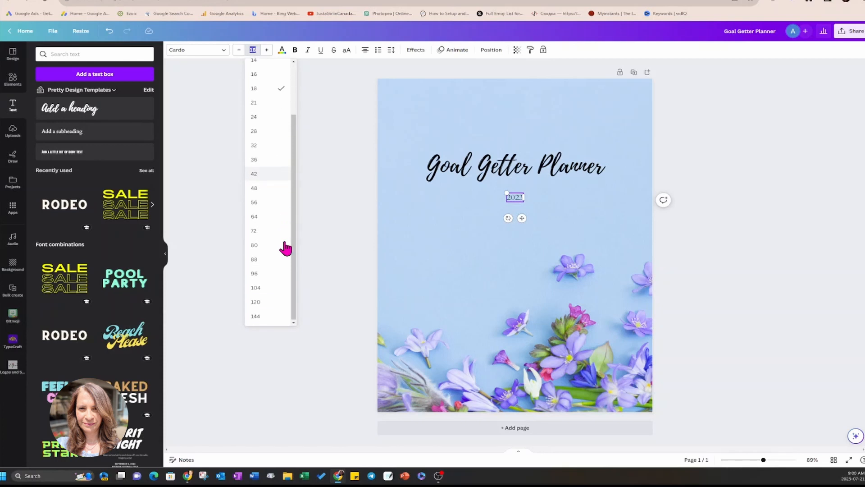
left_click(267, 293)
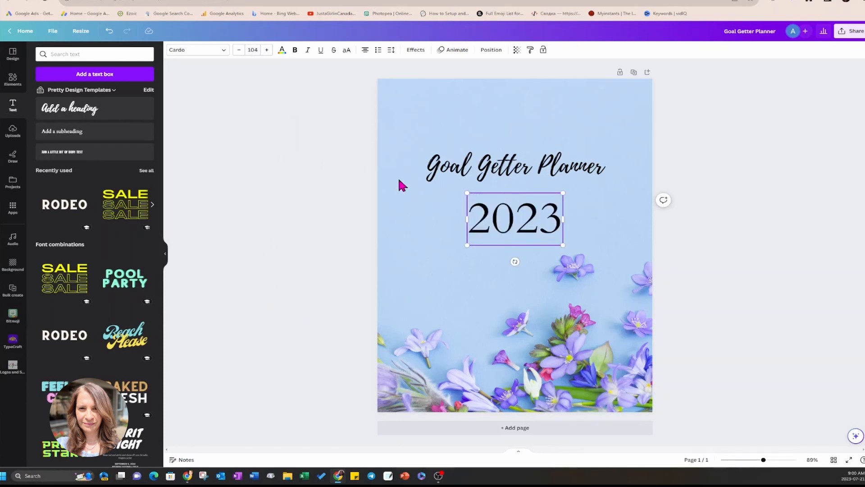
left_click(223, 53)
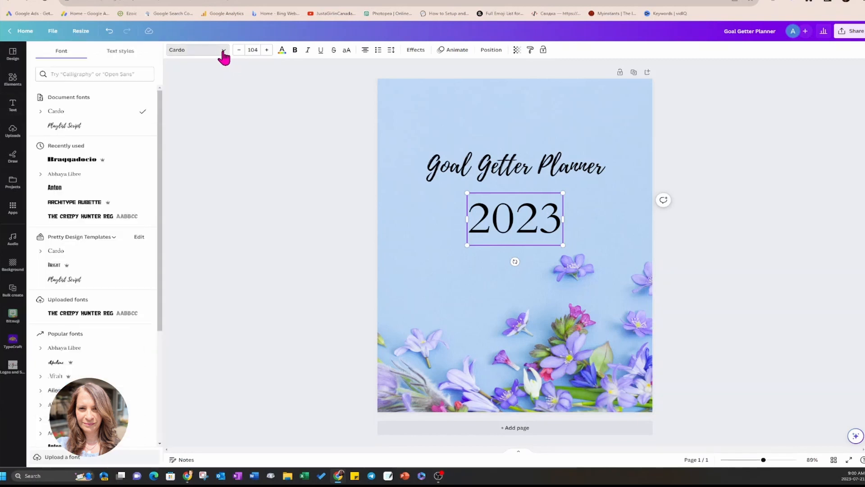
left_click(91, 160)
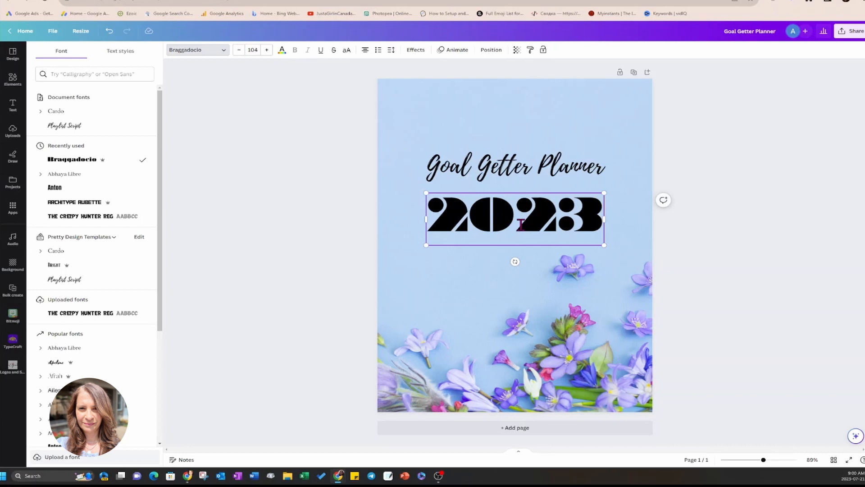
Change the 2023 text colour to light grey.
left_click(282, 51)
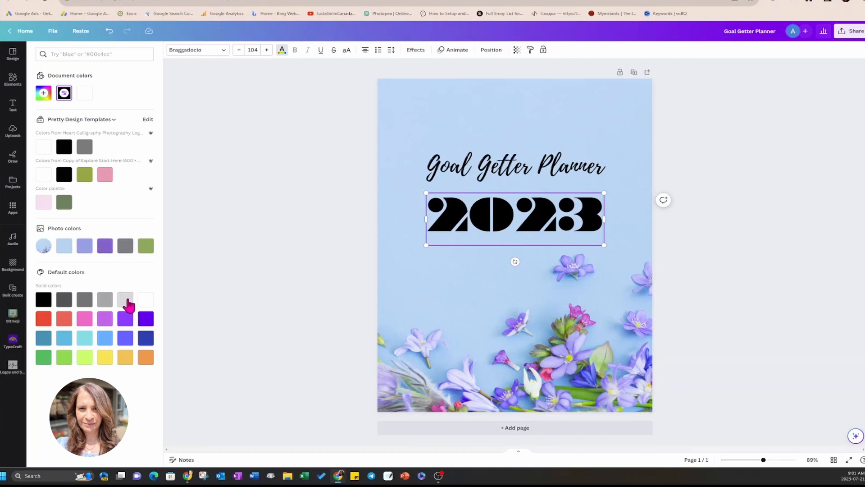
left_click(127, 301)
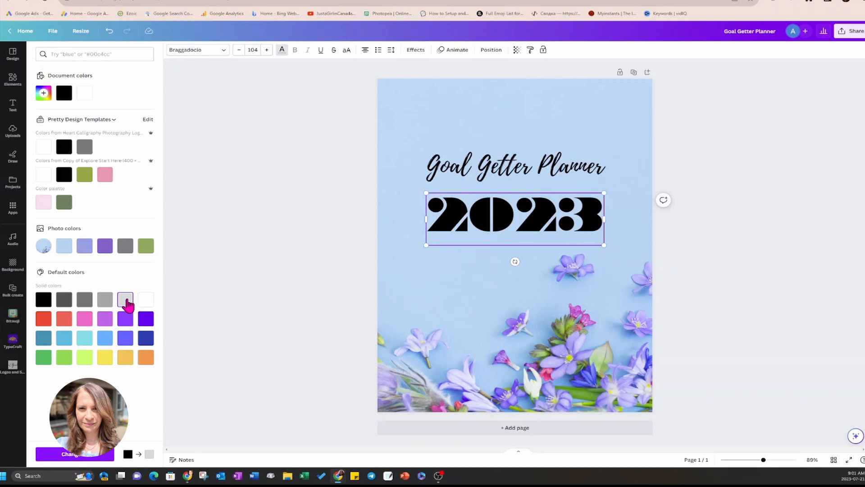
key("Escape")
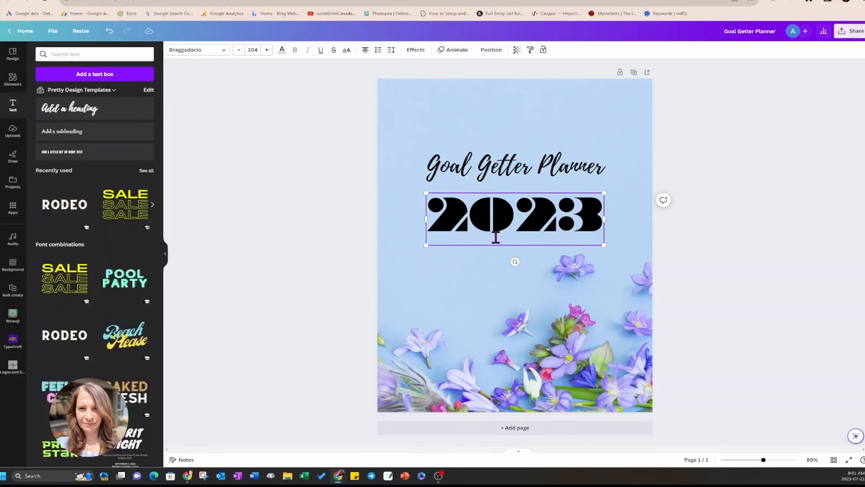
left_click(386, 227)
left_click(471, 218)
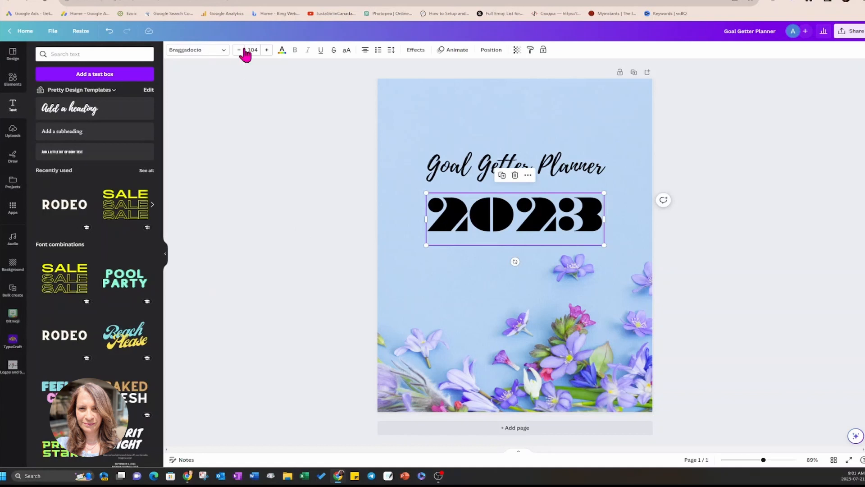
left_click(282, 51)
left_click(129, 300)
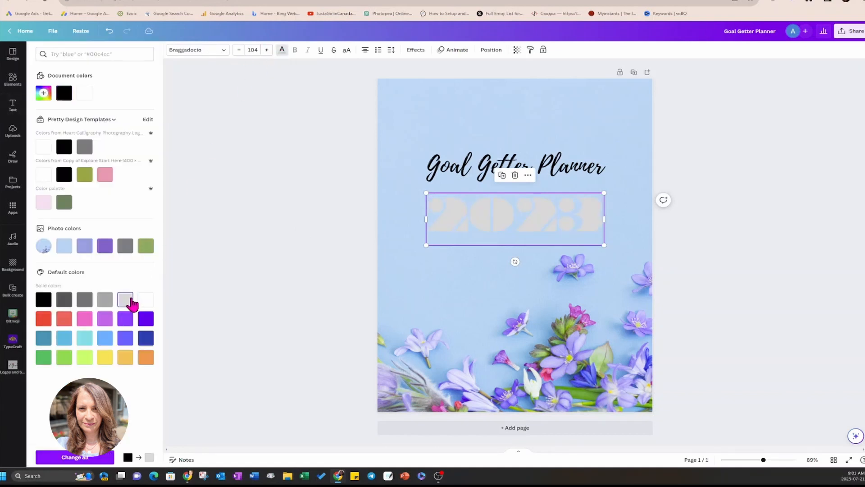
left_click(286, 175)
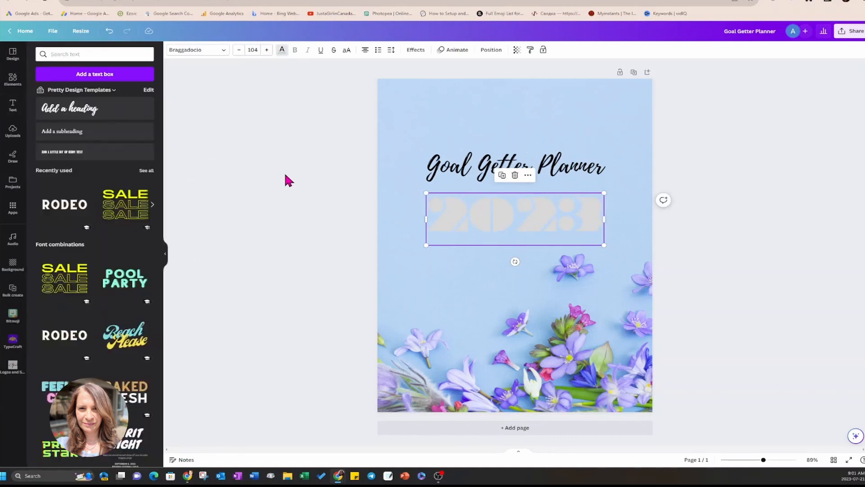
left_click(313, 213)
Apply a black Shadow effect to the 2023 text with its transparency set to 86.
left_click(462, 220)
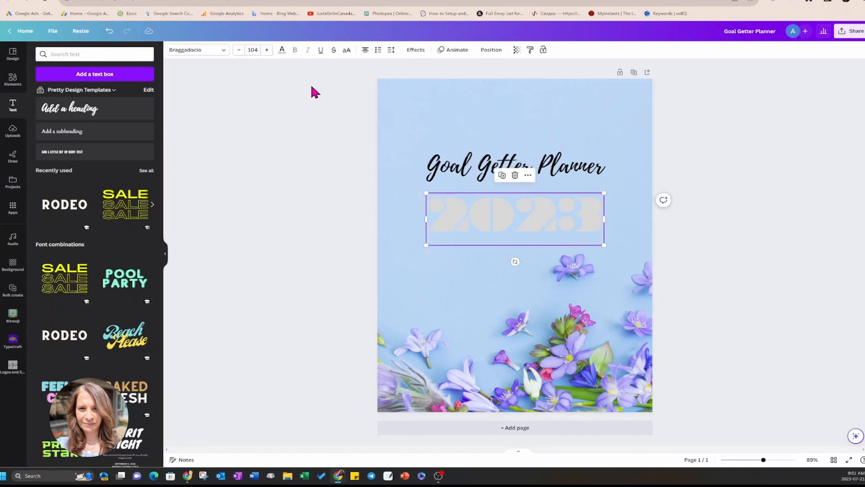
left_click(412, 51)
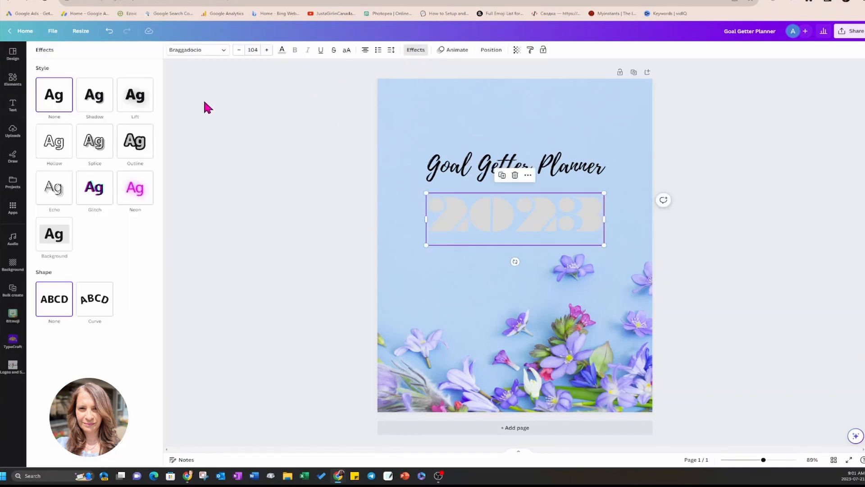
left_click(105, 106)
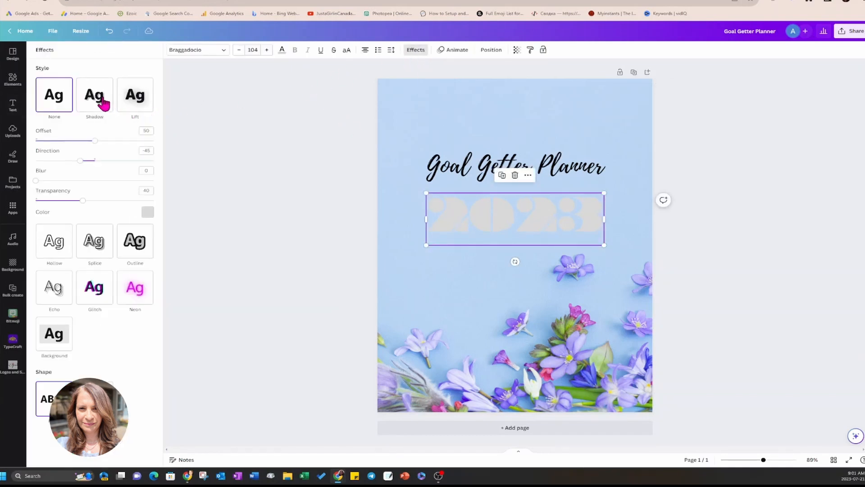
left_click(147, 211)
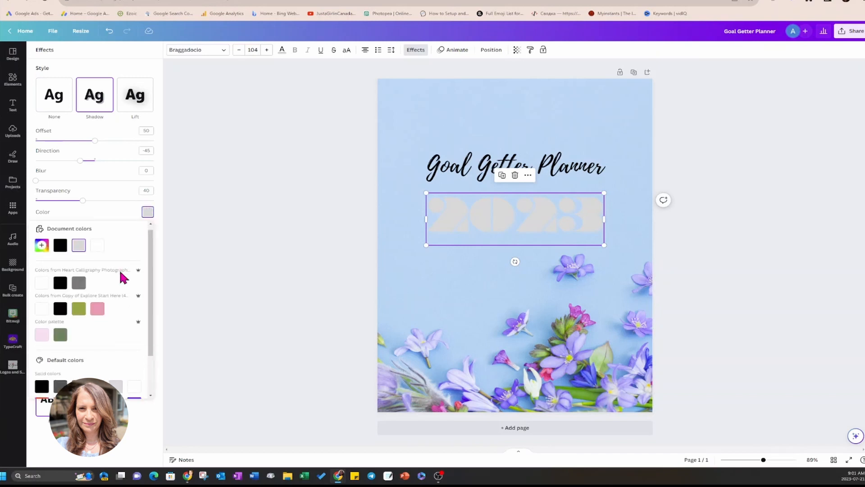
scroll(122, 278, "down", 2)
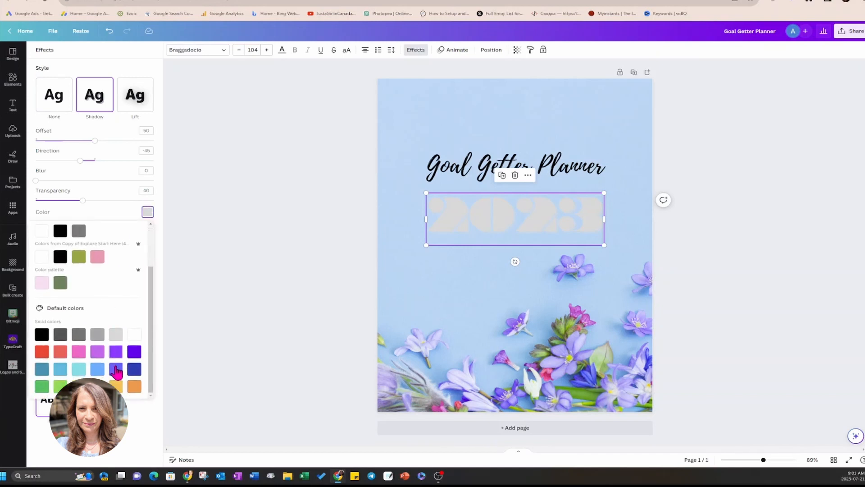
left_click(115, 369)
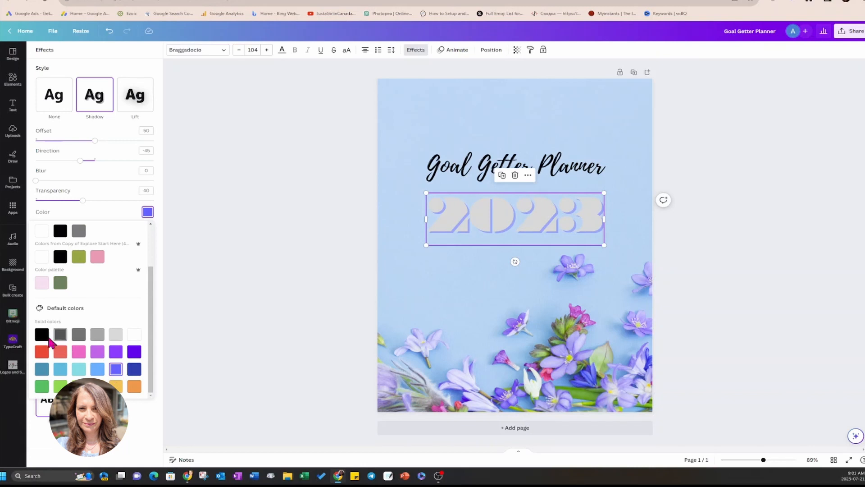
left_click(41, 335)
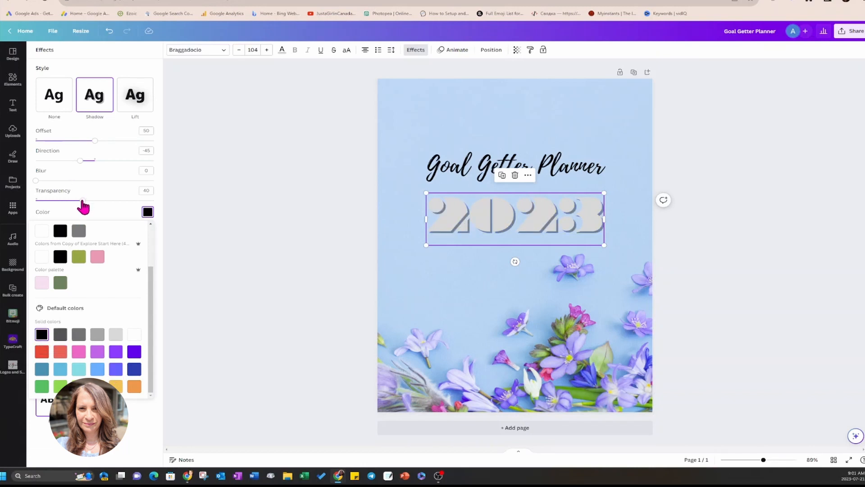
left_click(80, 201)
left_click_drag(80, 201, 140, 201)
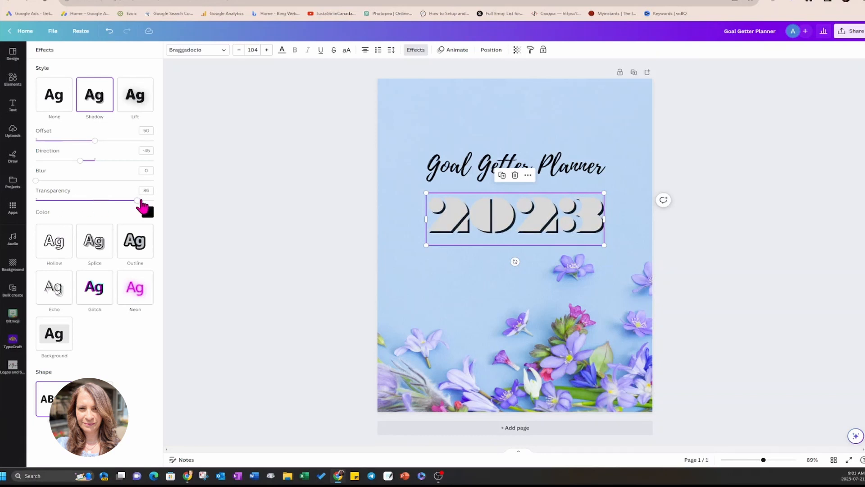
left_click(230, 185)
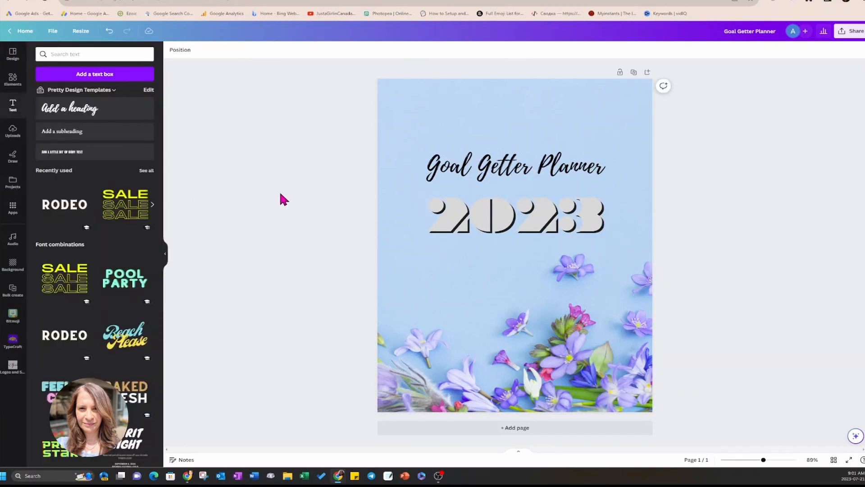
Recolour the 2023 text black and shrink it to about size 75.8 beneath the planner title.
left_click(458, 222)
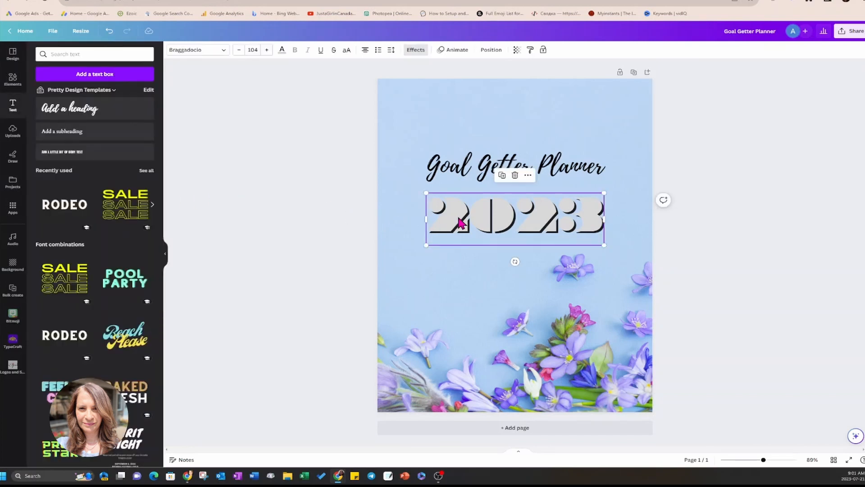
left_click(280, 57)
left_click(64, 146)
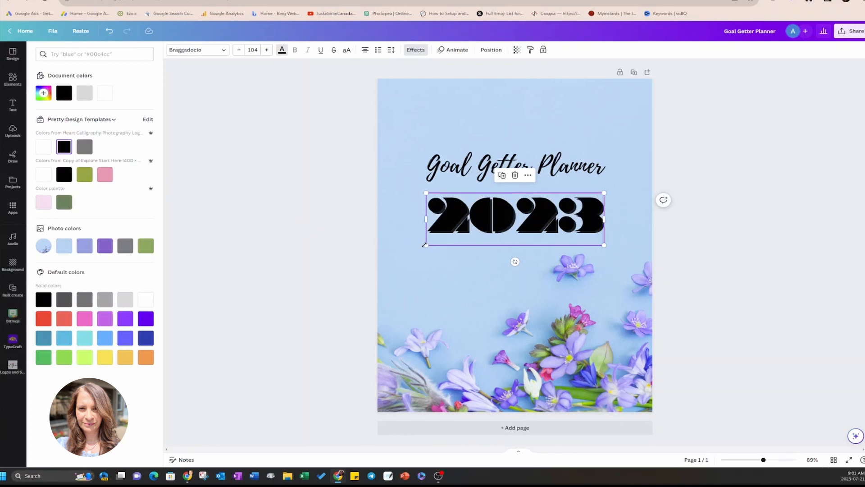
left_click_drag(426, 245, 477, 218)
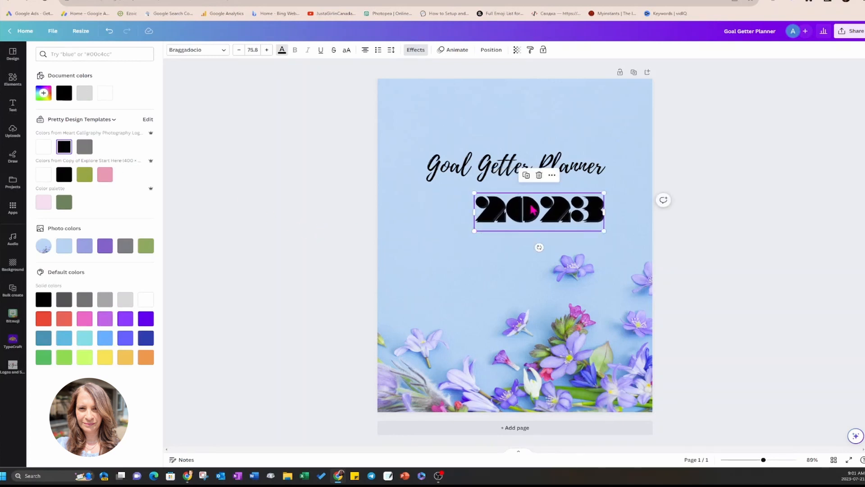
left_click_drag(534, 208, 515, 201)
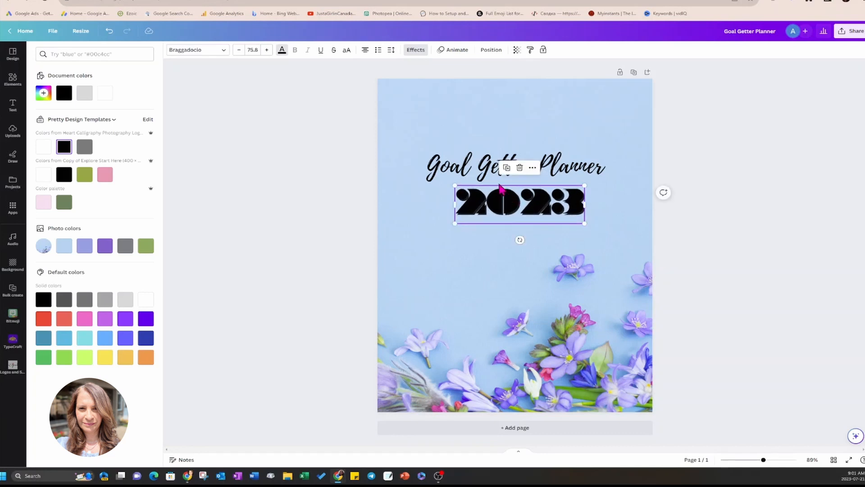
Enlarge the planner title to about size 68 and move it and the 2023 text higher, both centred on the cover.
left_click(496, 171)
left_click_drag(605, 152, 642, 144)
left_click_drag(576, 172, 554, 148)
left_click_drag(541, 204, 532, 183)
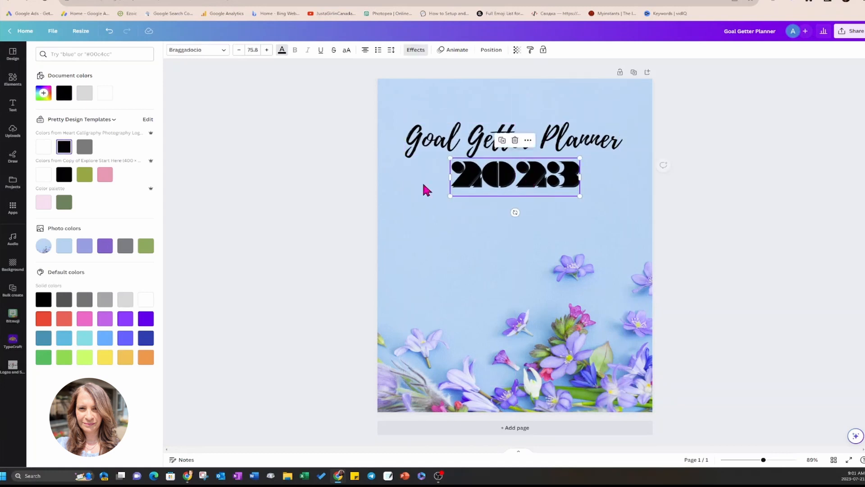
left_click(358, 184)
left_click(361, 184)
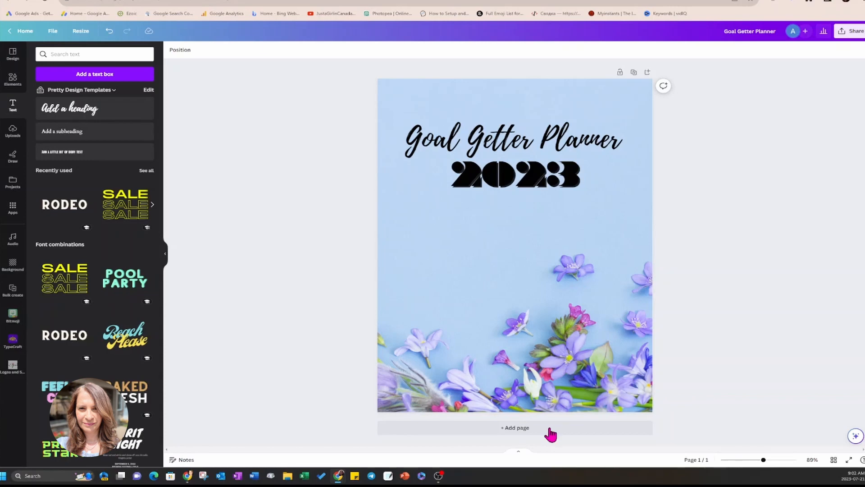
Add a blank page after the cover and duplicate the cover page.
left_click(521, 432)
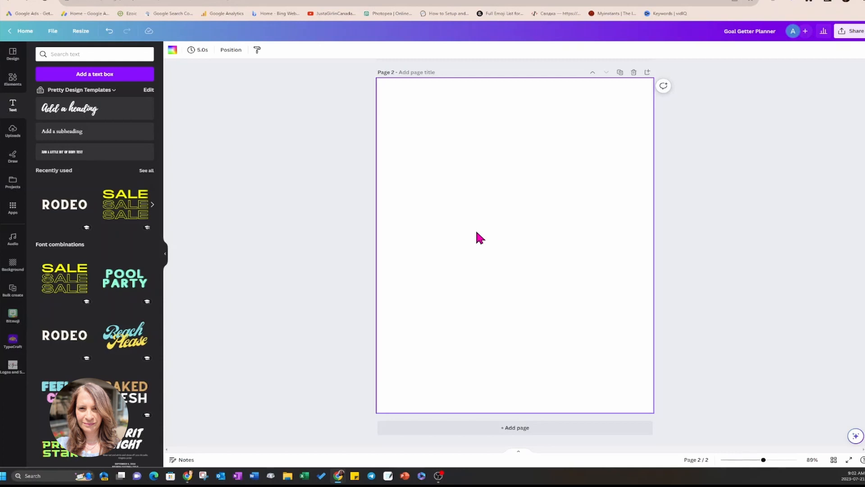
scroll(478, 235, "up", 8)
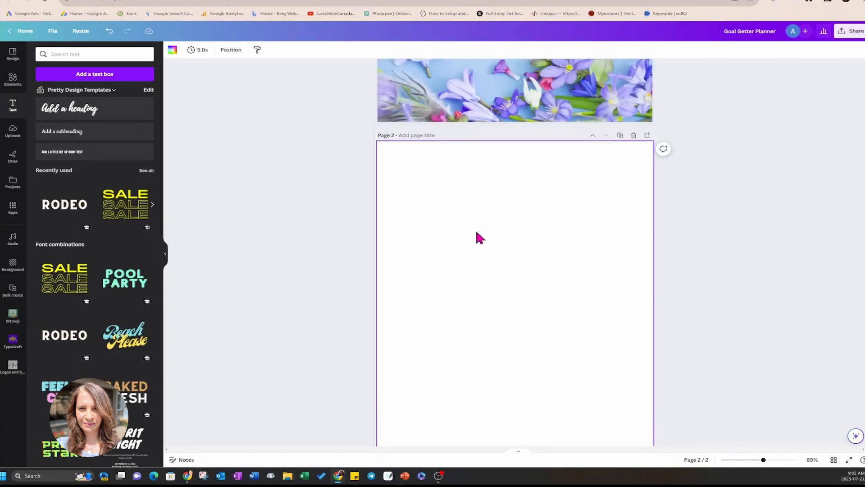
scroll(479, 238, "up", 1)
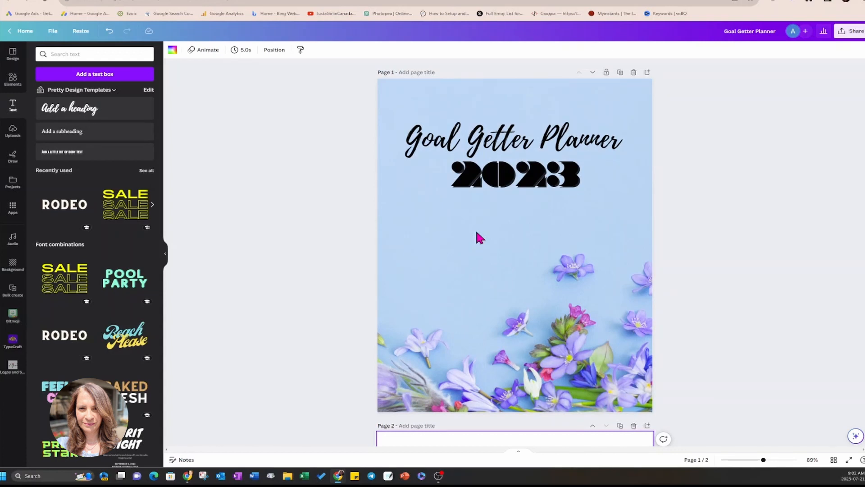
left_click(478, 234)
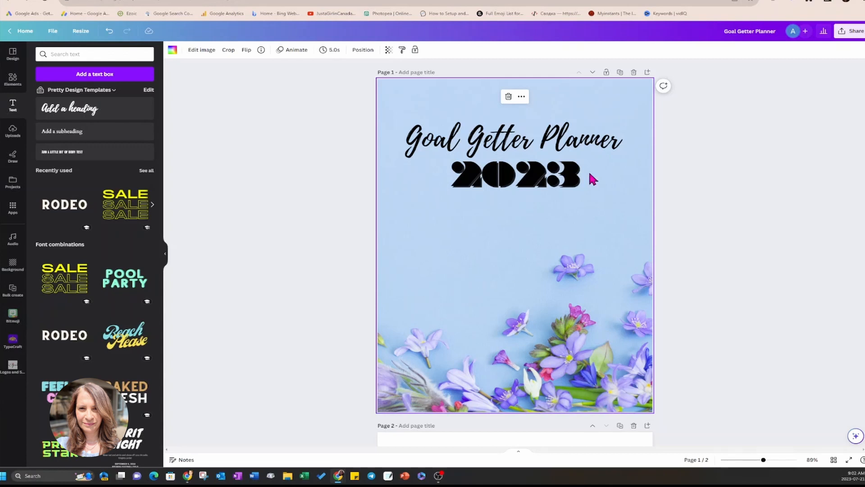
left_click(621, 74)
Delete the title and the 2023 text from the copied cover on page 2, and duplicate the resulting floral background page.
left_click(466, 148)
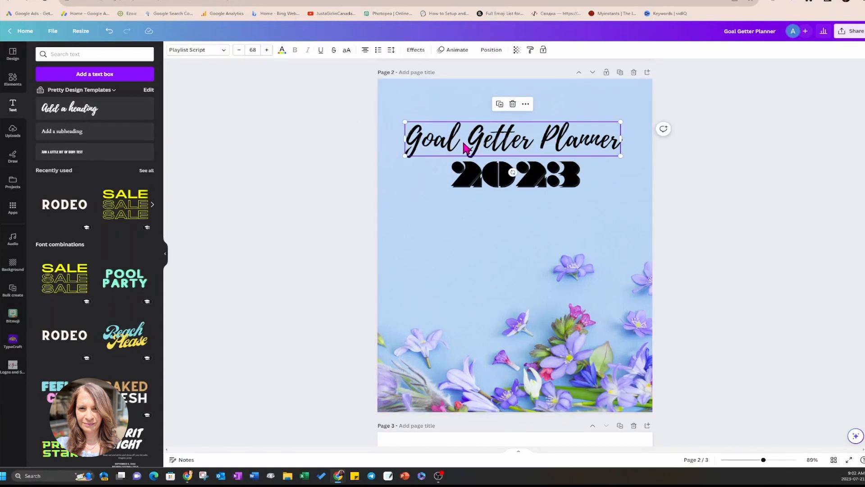
key("Delete")
left_click(470, 173)
key("Delete")
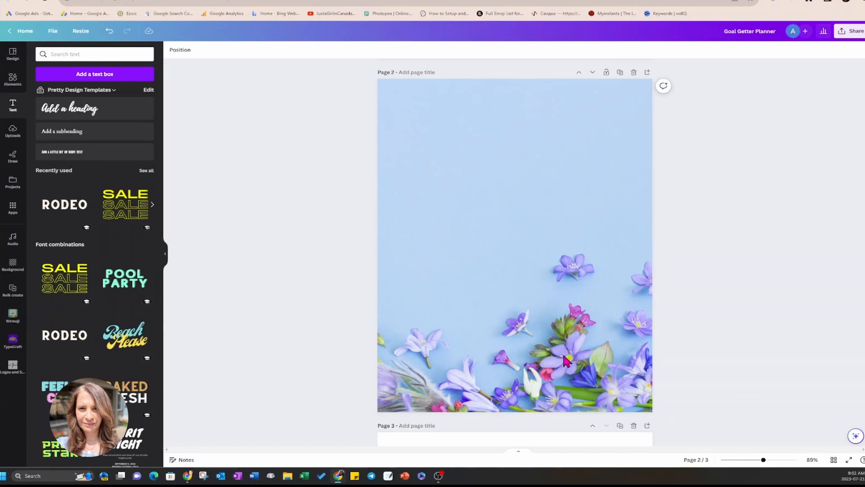
left_click(620, 73)
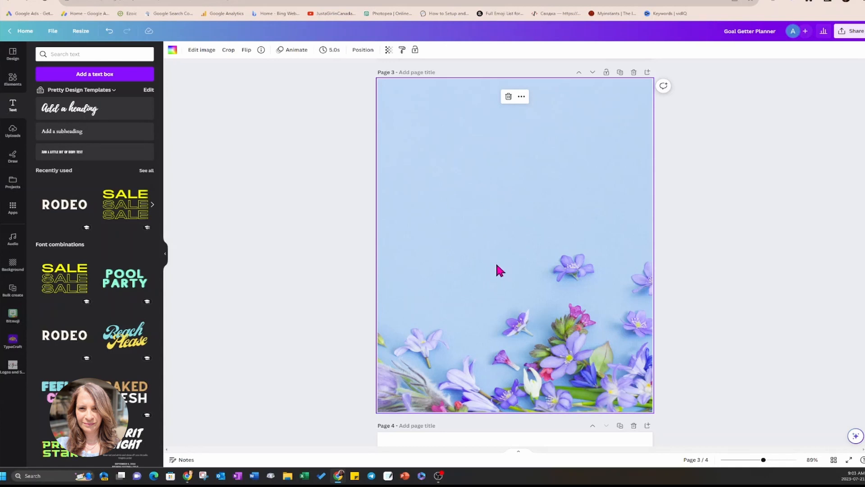
scroll(498, 267, "up", 10)
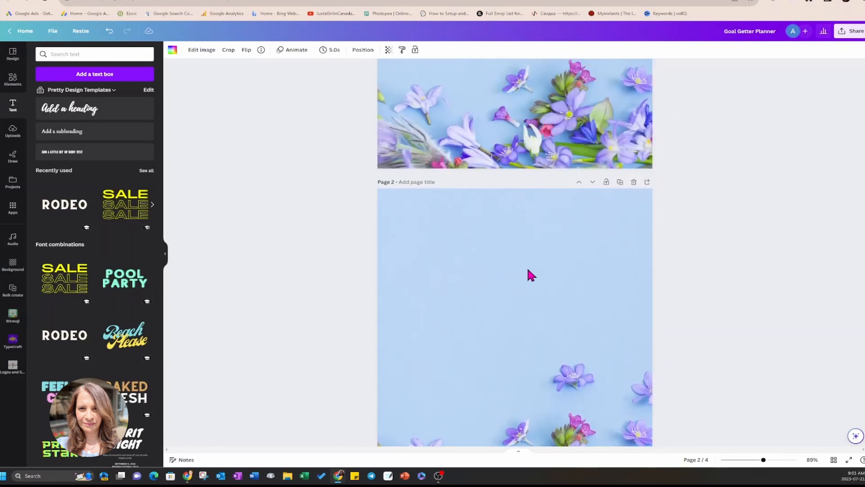
Select the floral background on page 2 and search the elements for "yearly".
scroll(528, 274, "up", 5)
scroll(527, 274, "down", 5)
scroll(528, 271, "down", 1)
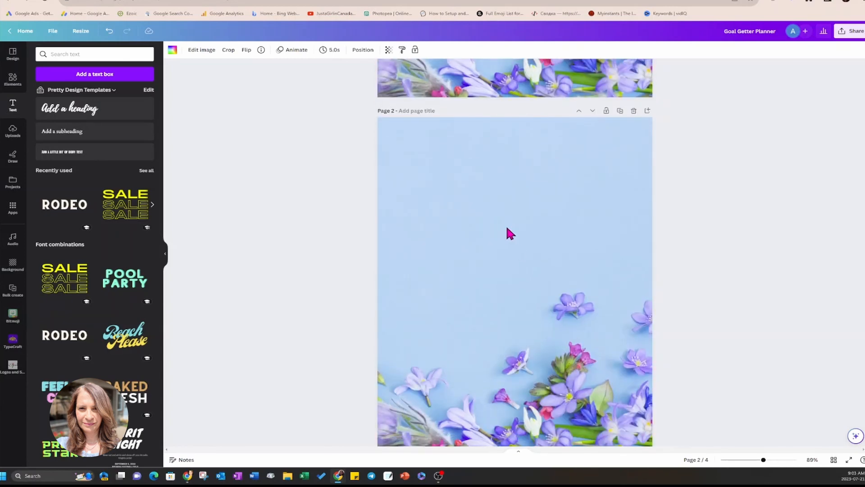
left_click(502, 225)
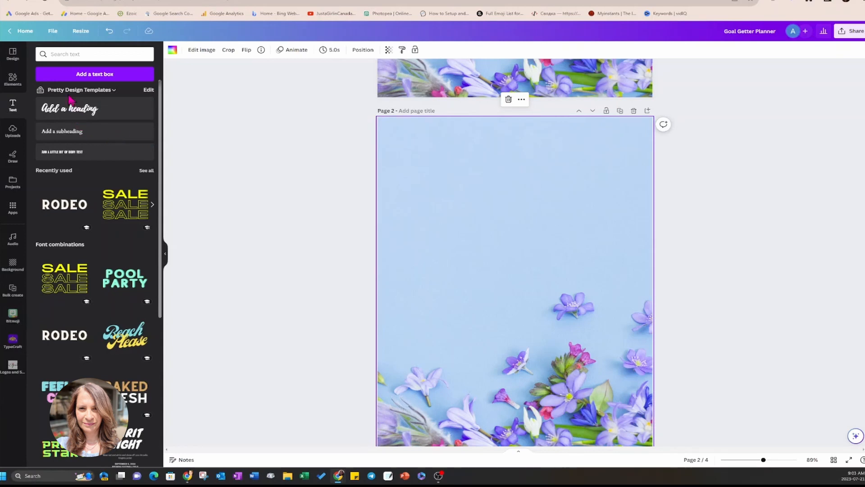
left_click(25, 80)
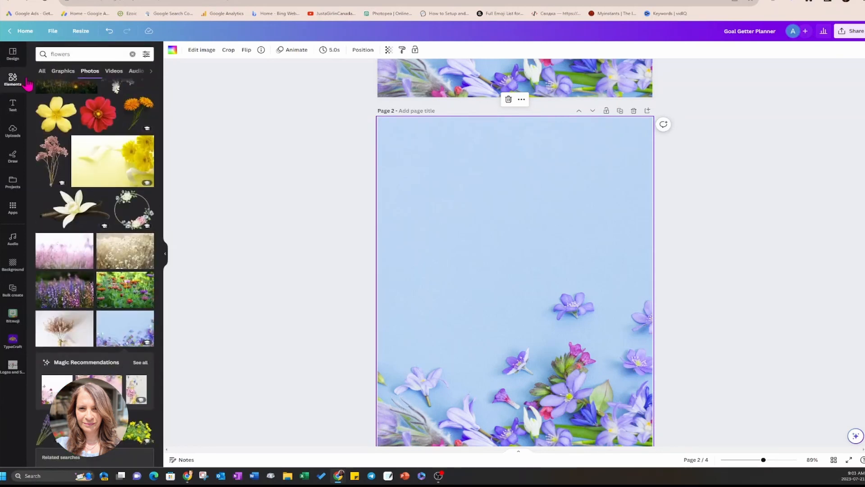
left_click(64, 54)
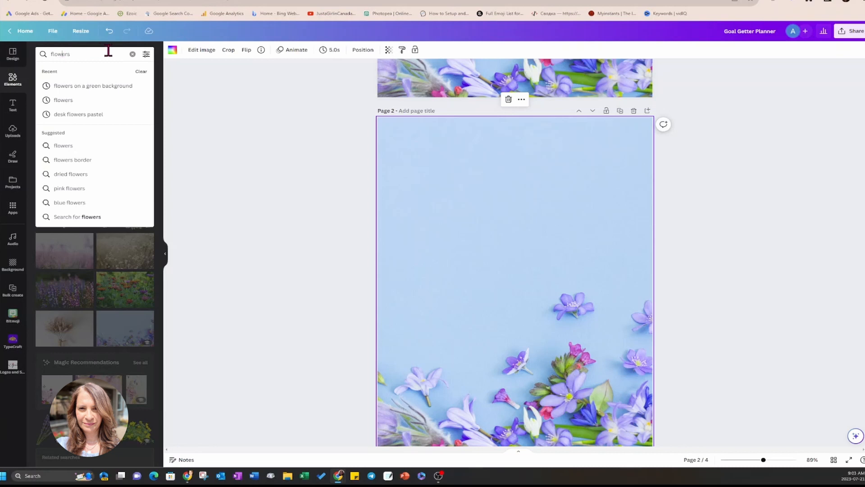
left_click(133, 54)
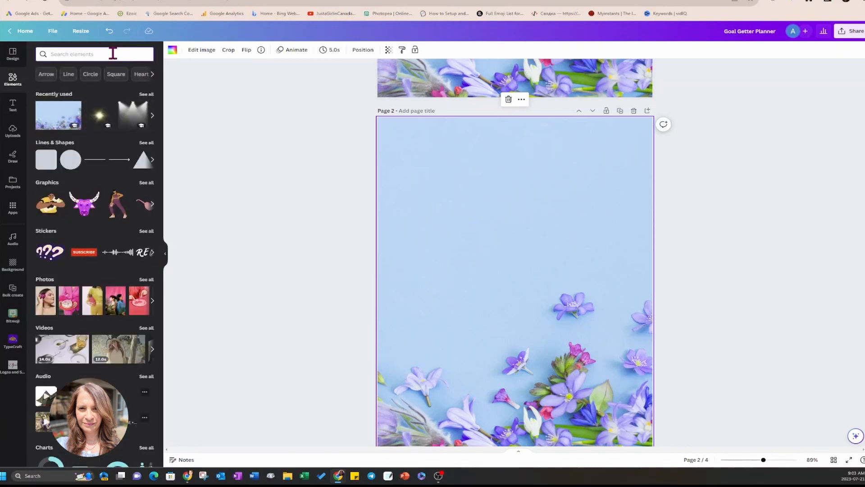
type("year")
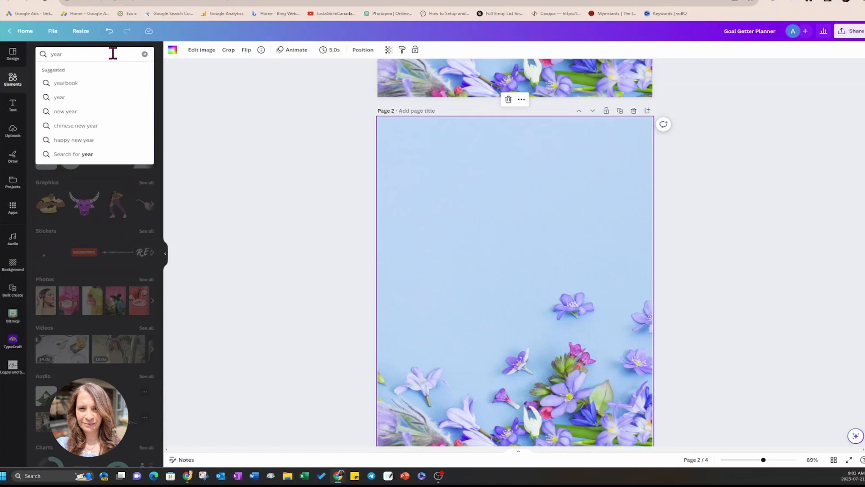
type("ly")
key("Return")
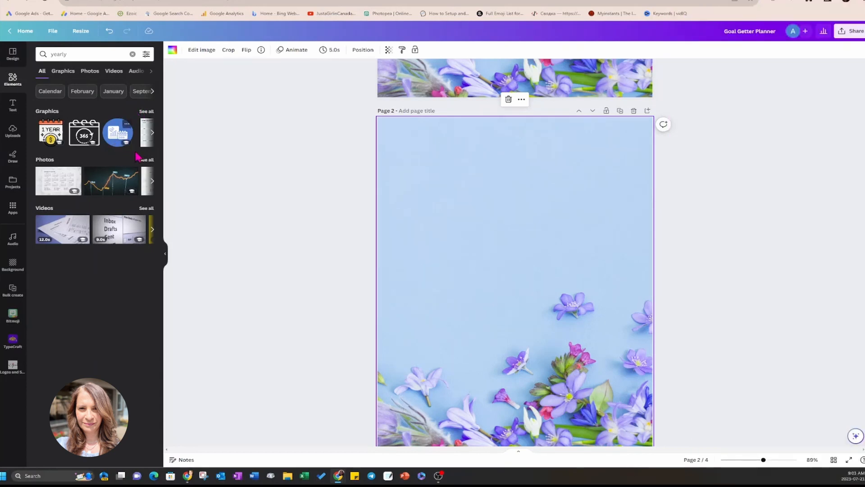
Search the design templates for "yearly" and apply the White Minimalist Simple 2023 Yearly Calendar to blank page 4.
left_click(13, 55)
left_click(55, 55)
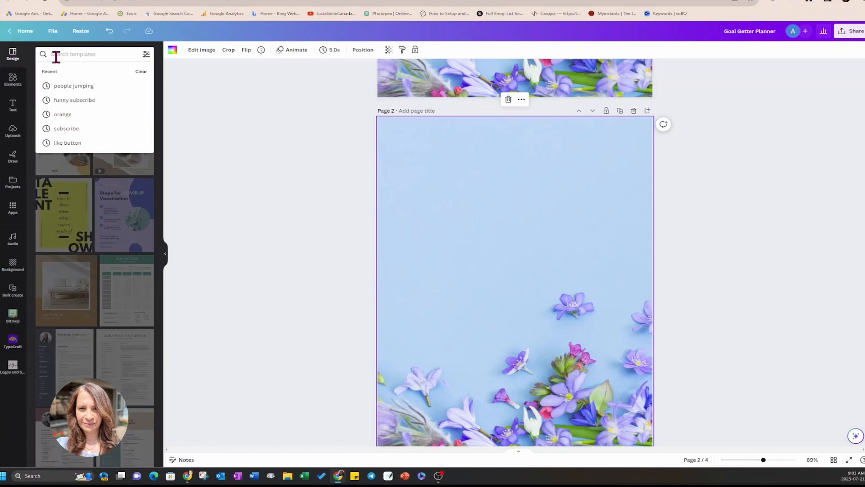
type("yearly")
key("Return")
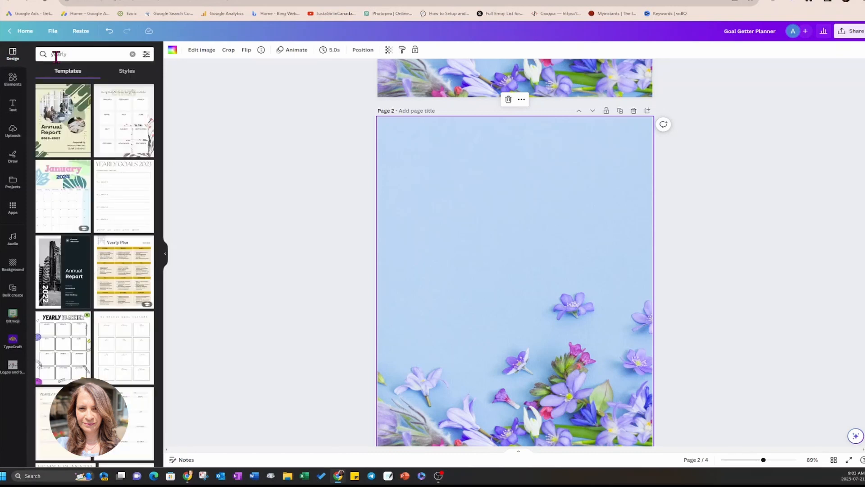
scroll(77, 226, "down", 6)
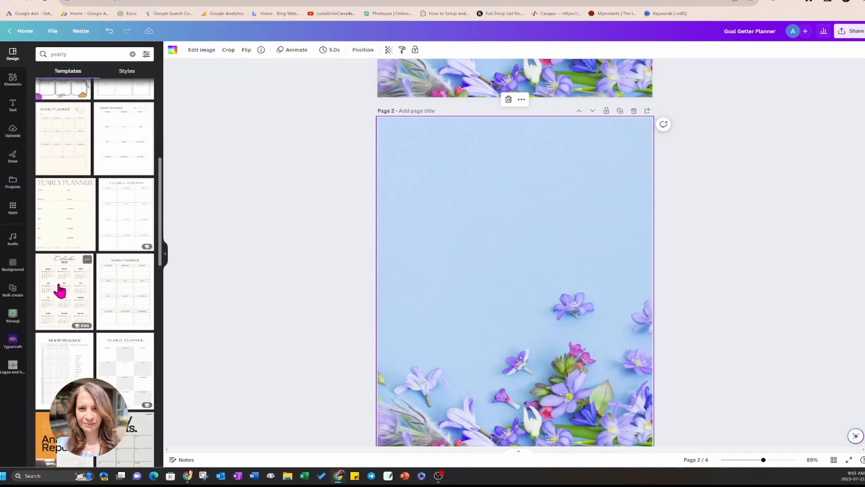
scroll(60, 290, "down", 1)
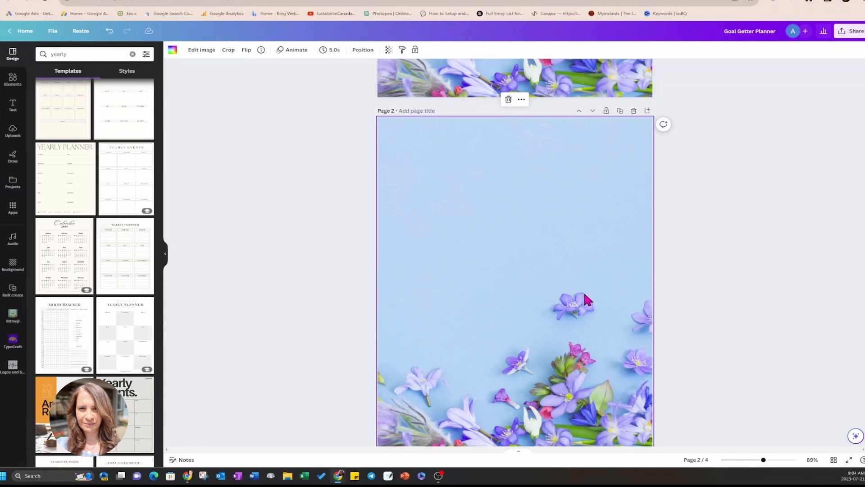
scroll(585, 295, "down", 10)
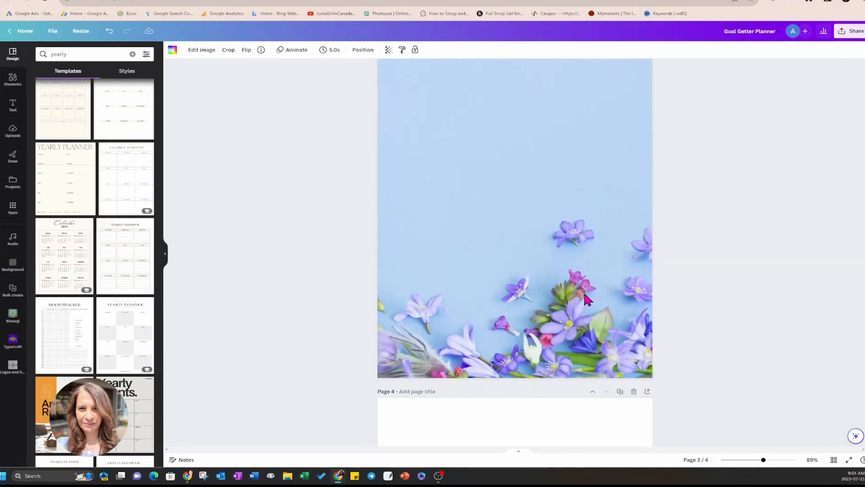
scroll(588, 299, "down", 6)
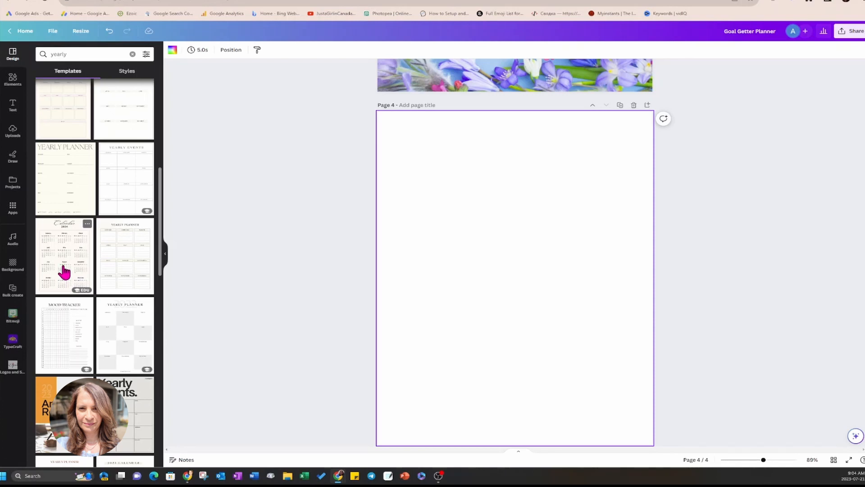
scroll(65, 272, "down", 3)
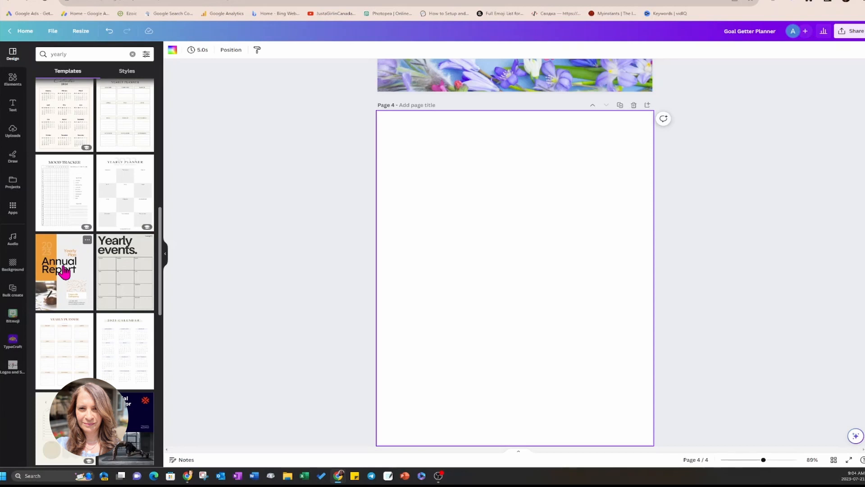
scroll(64, 272, "down", 1)
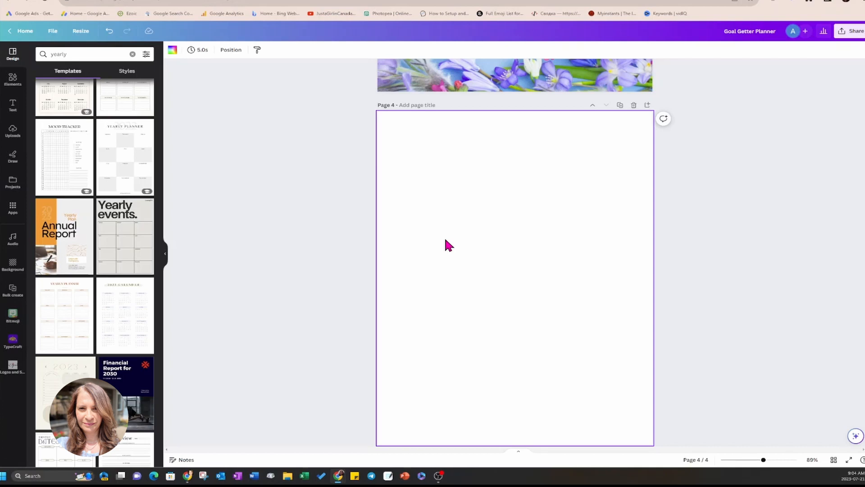
scroll(468, 252, "up", 6)
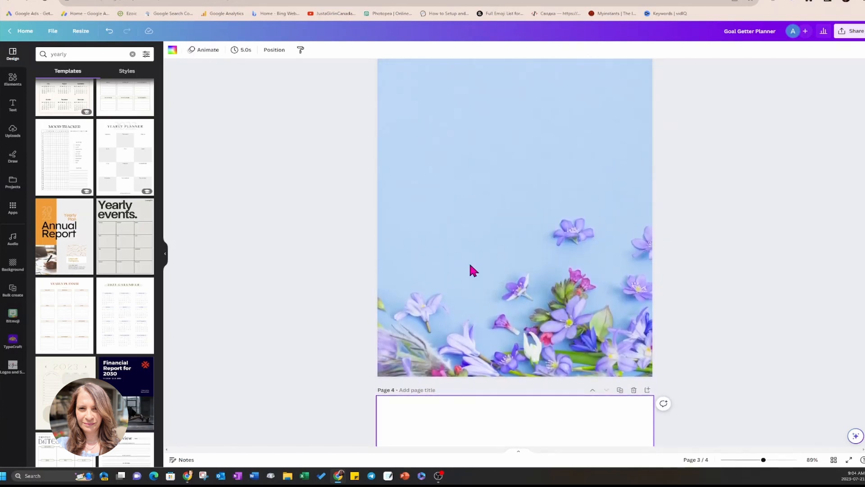
scroll(487, 405, "down", 4)
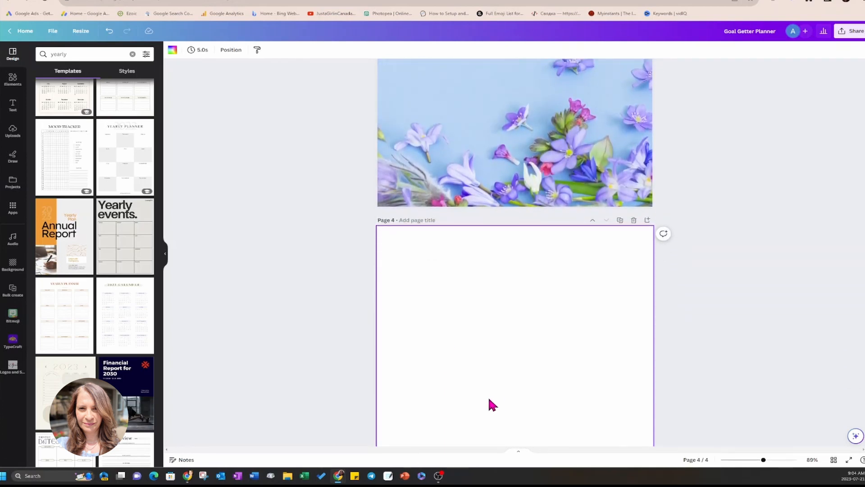
left_click(121, 325)
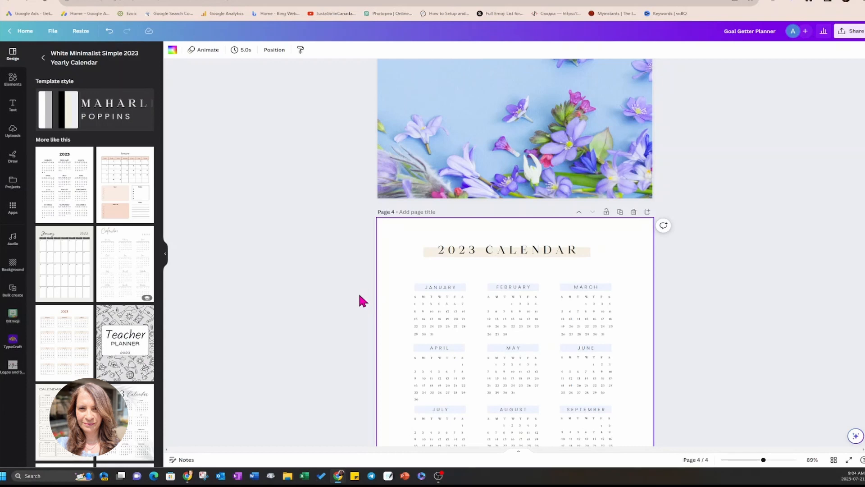
scroll(359, 295, "down", 3)
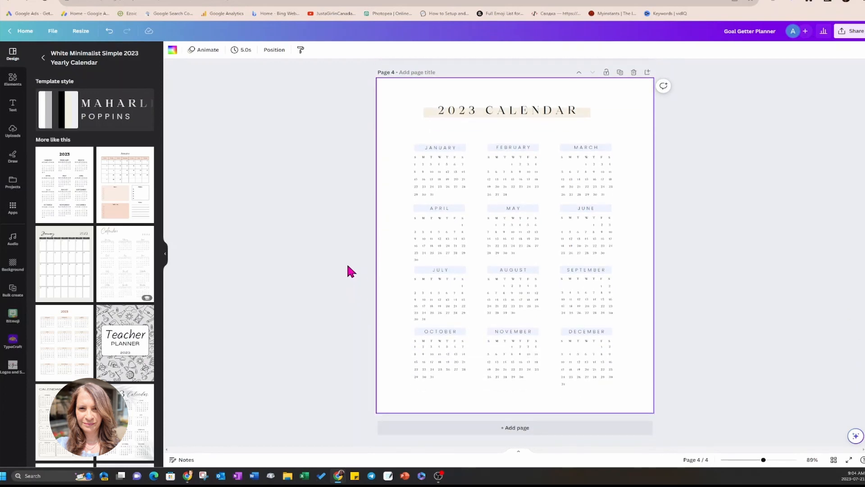
Return to page 2, clear the old element search and look through the full lines and shapes collection.
scroll(401, 270, "up", 15)
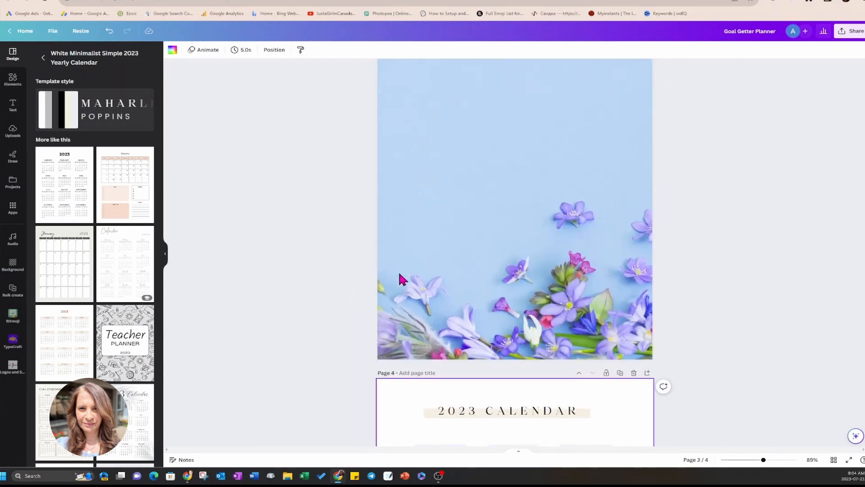
scroll(402, 278, "up", 6)
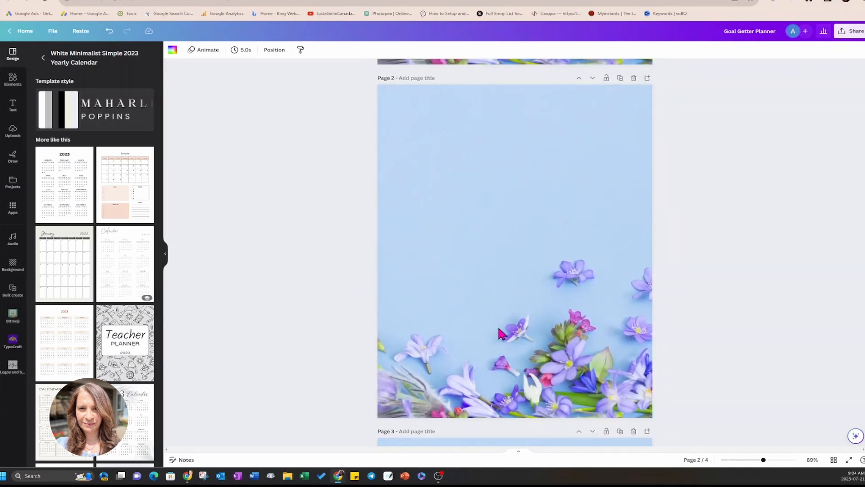
scroll(499, 339, "down", 7)
left_click(13, 80)
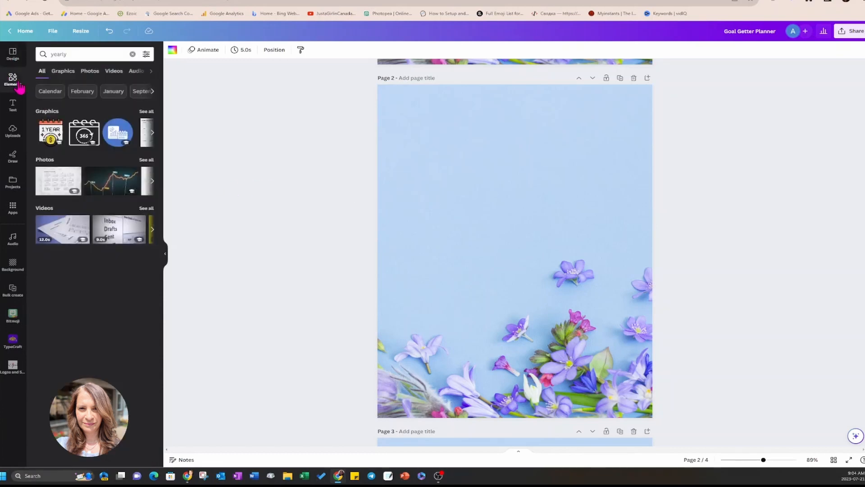
left_click(133, 55)
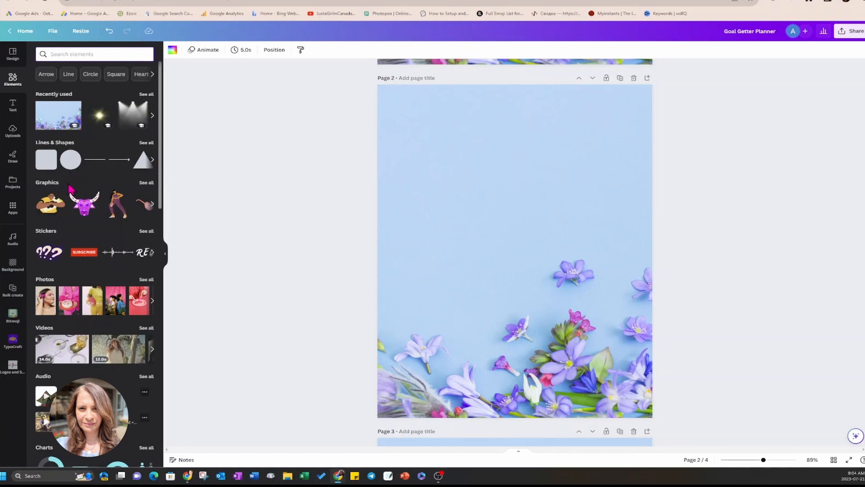
left_click(147, 143)
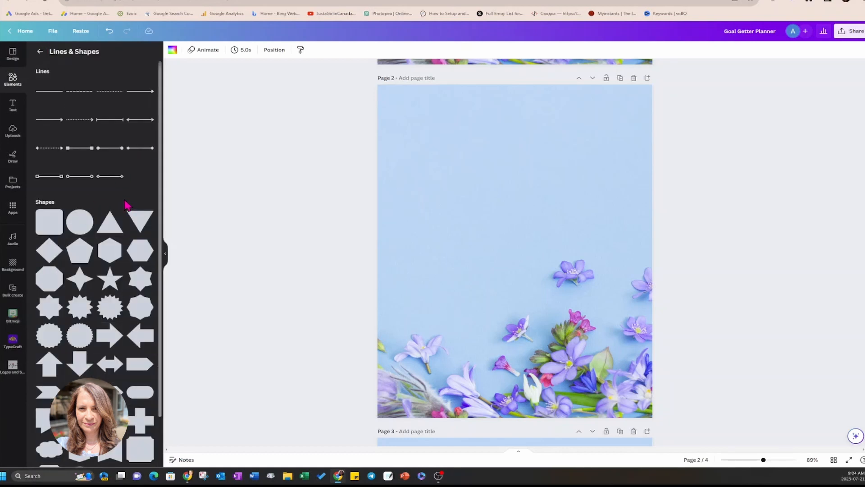
left_click(12, 82)
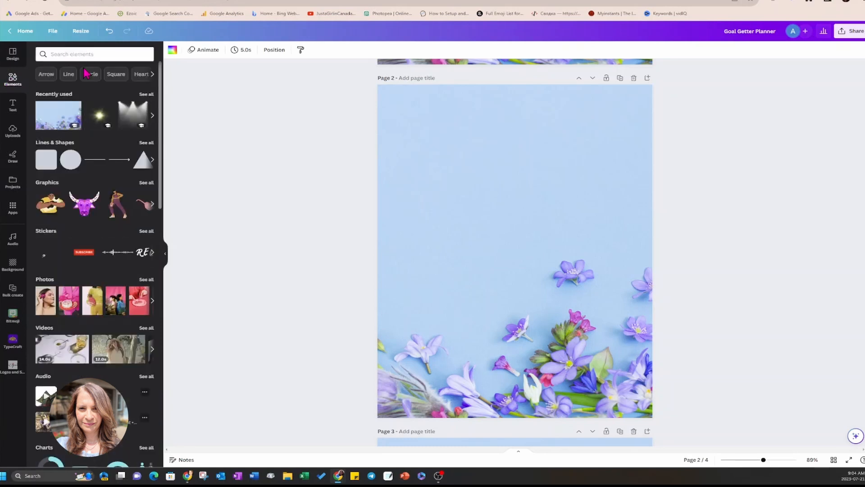
Search the elements for "rectangle" and add the rounded square shape to page 2.
left_click(86, 55)
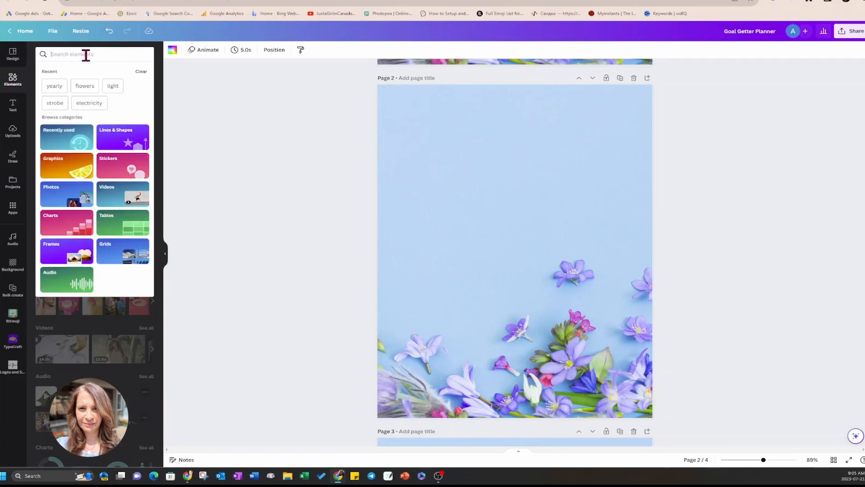
type("bo")
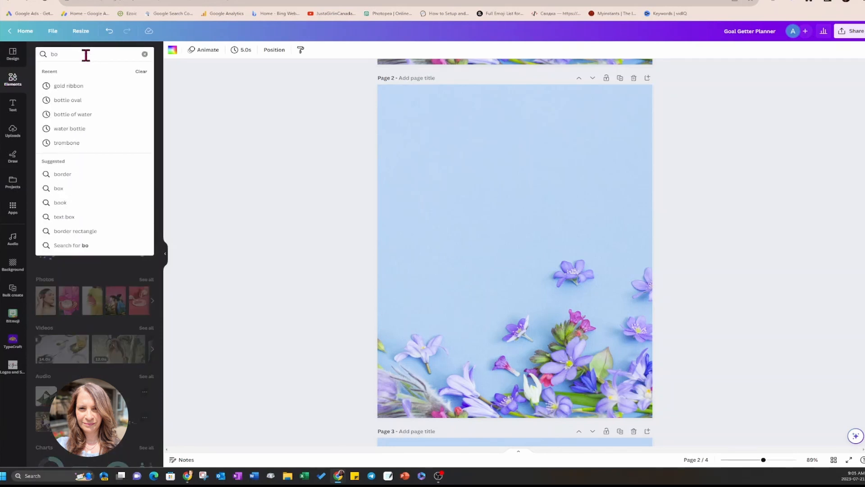
key("BackSpace")
key("BackSpace")
type("rectangl")
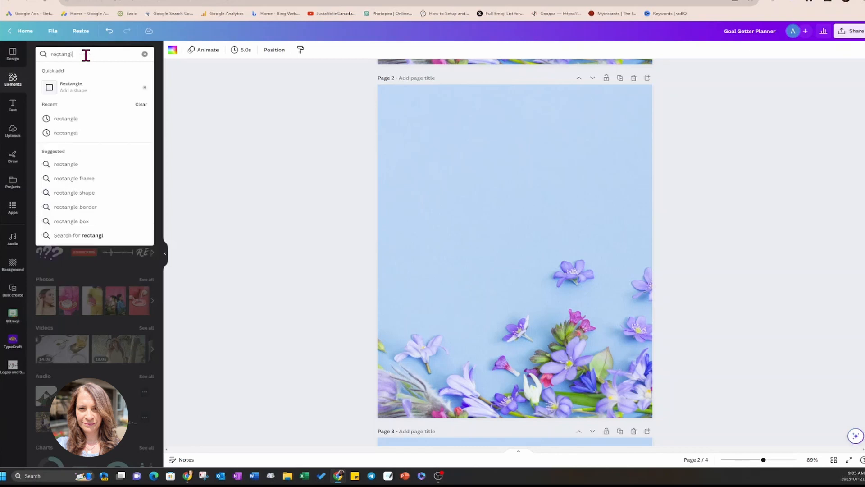
type("e")
key("Return")
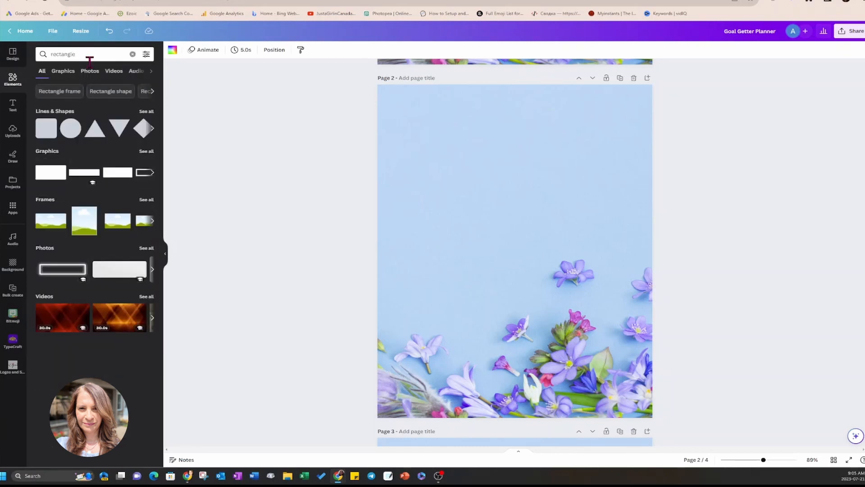
left_click(147, 111)
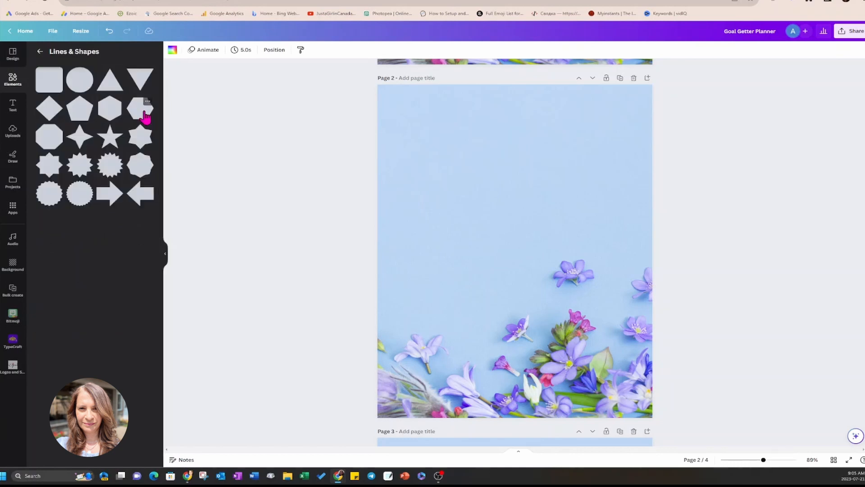
left_click(51, 84)
left_click(510, 235)
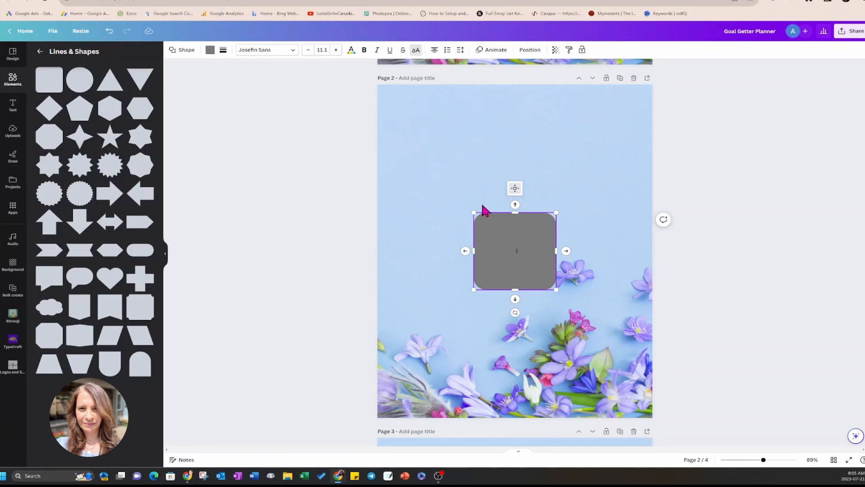
Change the rounded shape to a sharp-cornered square and stretch it over page 2, leaving a narrow floral margin on all sides.
left_click(183, 51)
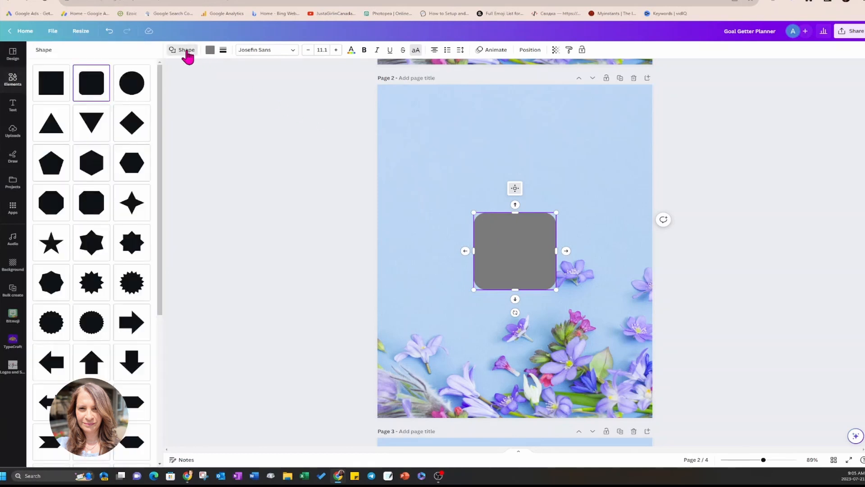
left_click(56, 92)
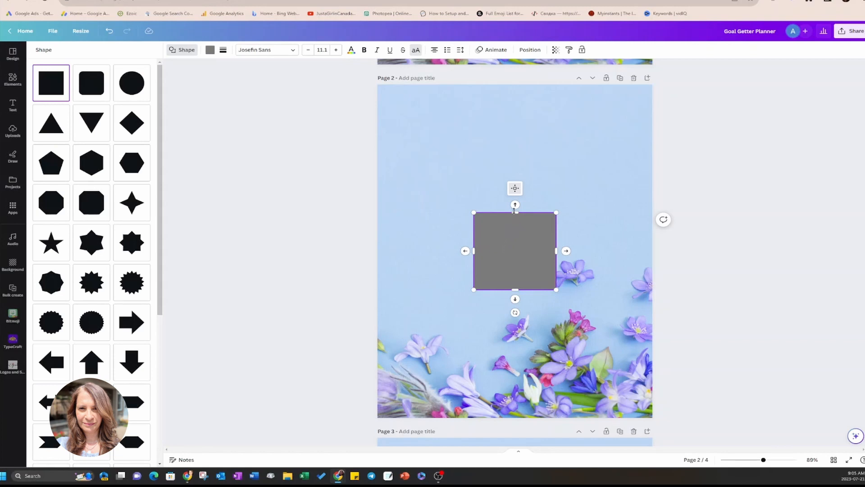
left_click_drag(515, 211, 513, 97)
left_click_drag(515, 293, 515, 407)
left_click_drag(554, 252, 631, 252)
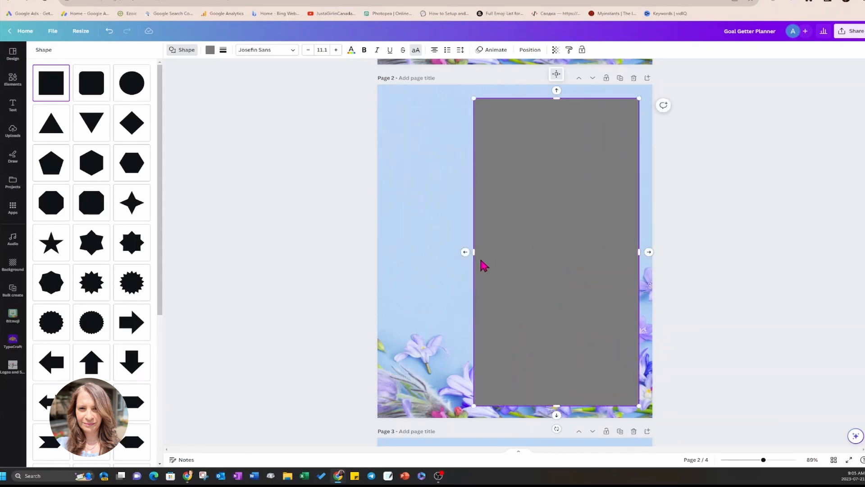
left_click_drag(473, 252, 393, 257)
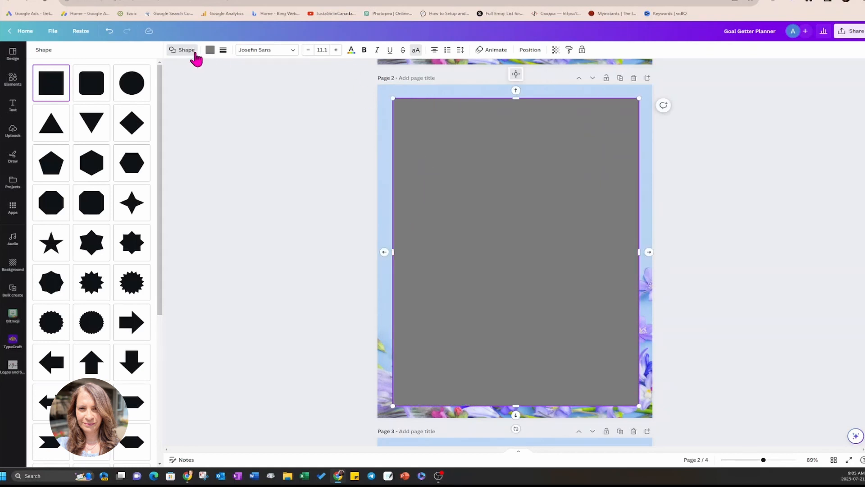
Fill the square on page 2 with white and set its transparency to 71.
left_click(210, 50)
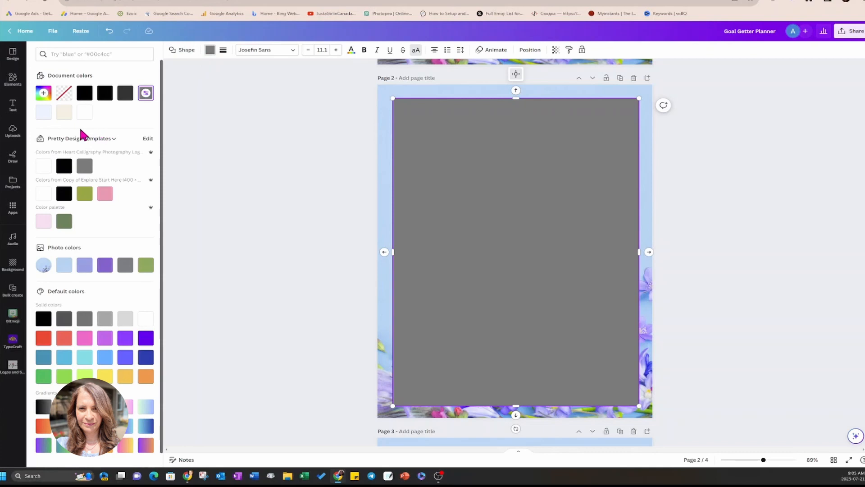
left_click(84, 112)
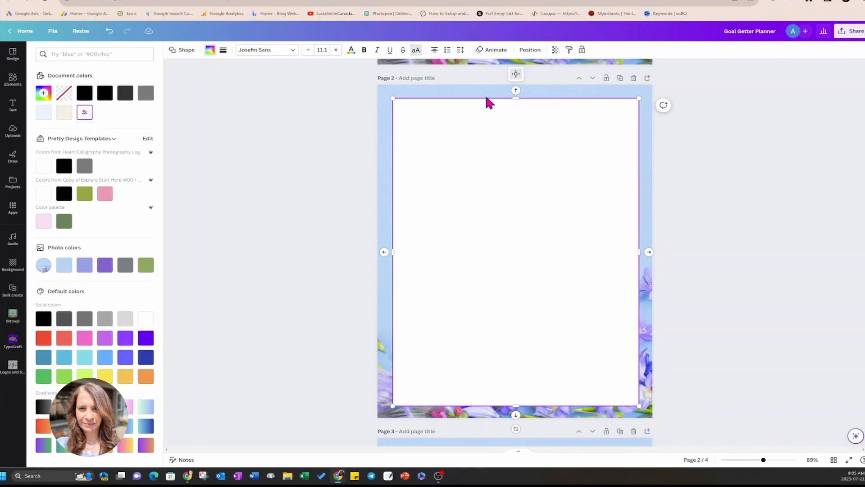
left_click(556, 50)
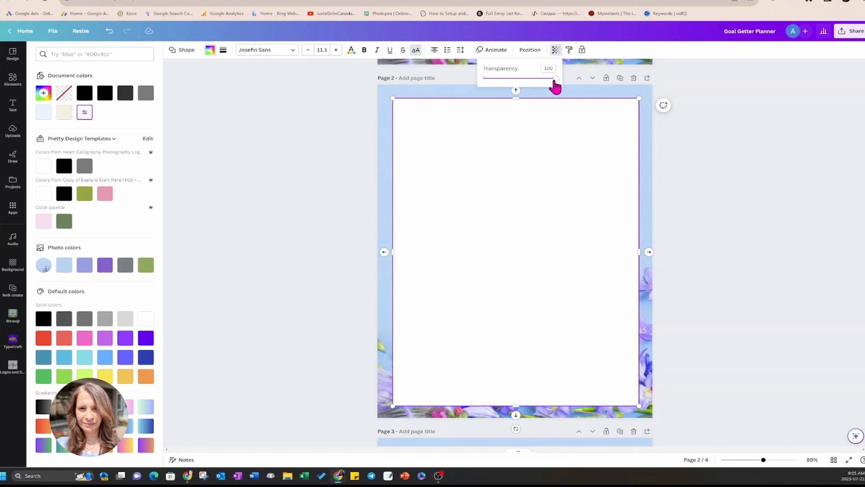
left_click_drag(555, 83, 536, 83)
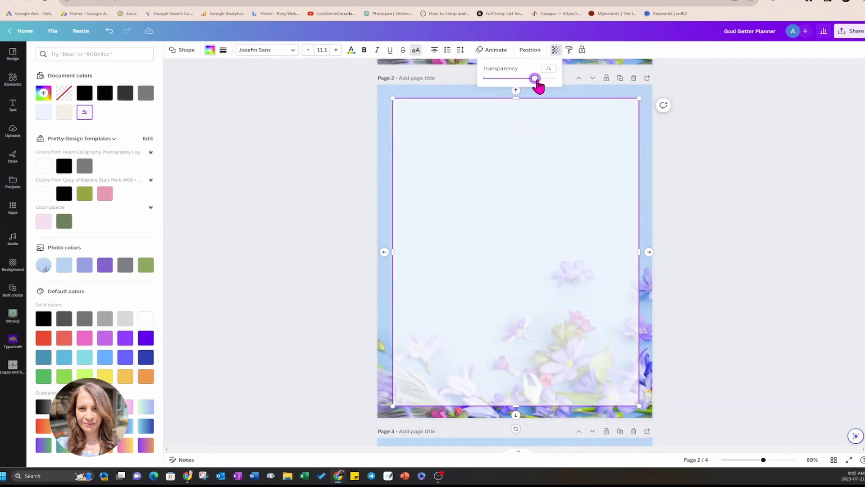
left_click(685, 152)
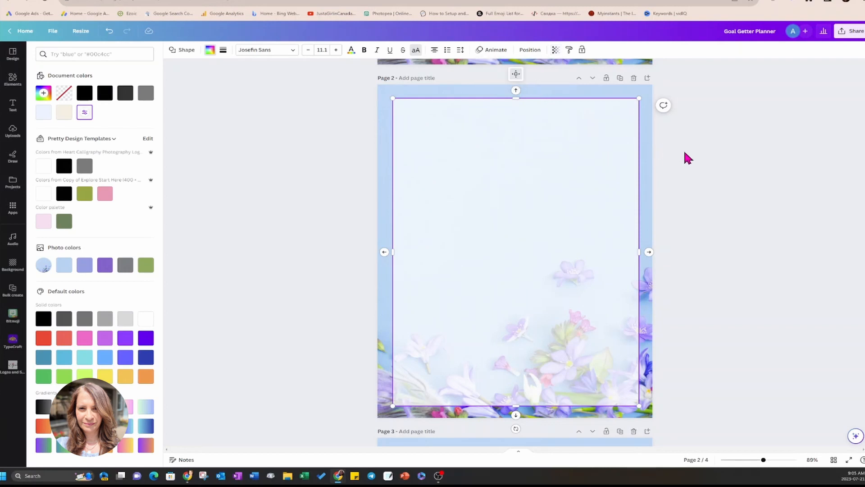
left_click(685, 152)
left_click(684, 152)
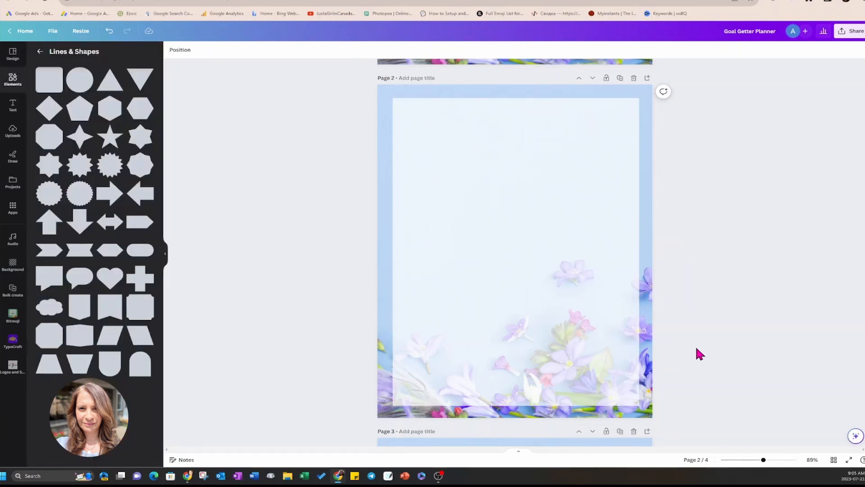
Copy all the 2023 calendar elements from page 4 and paste them over the translucent panel on page 2.
scroll(698, 354, "down", 5)
scroll(700, 356, "down", 8)
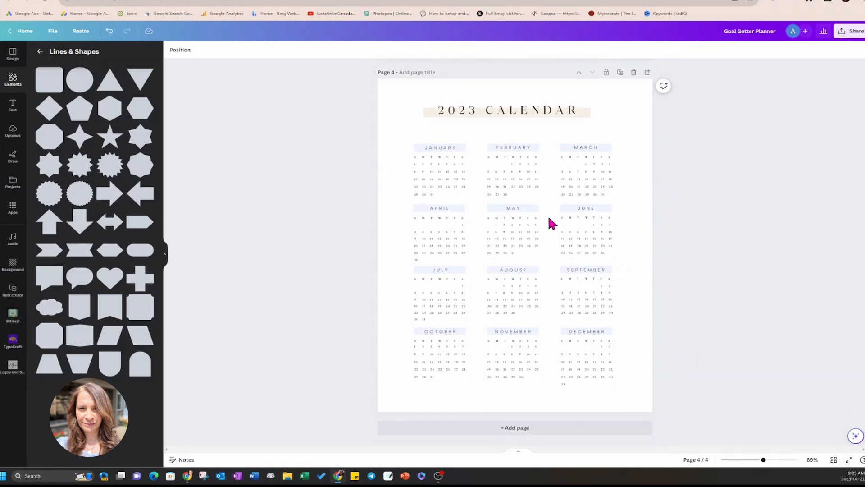
left_click_drag(343, 100, 628, 181)
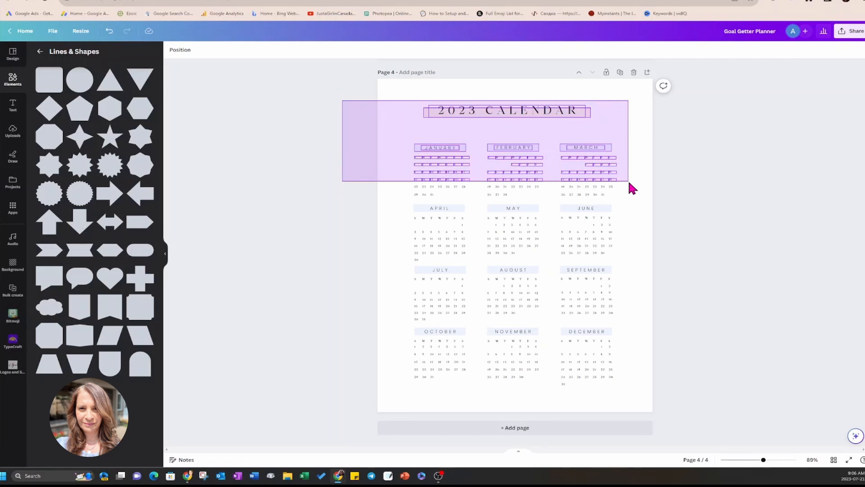
left_click_drag(629, 182, 635, 397)
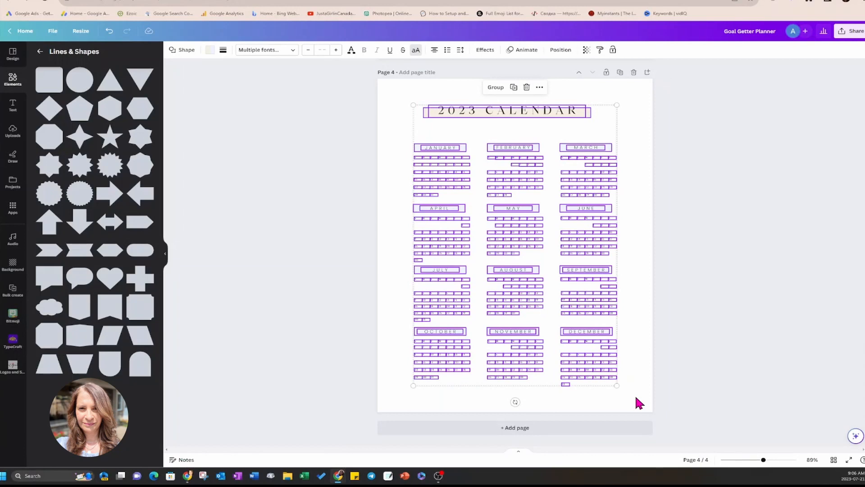
scroll(587, 338, "up", 10)
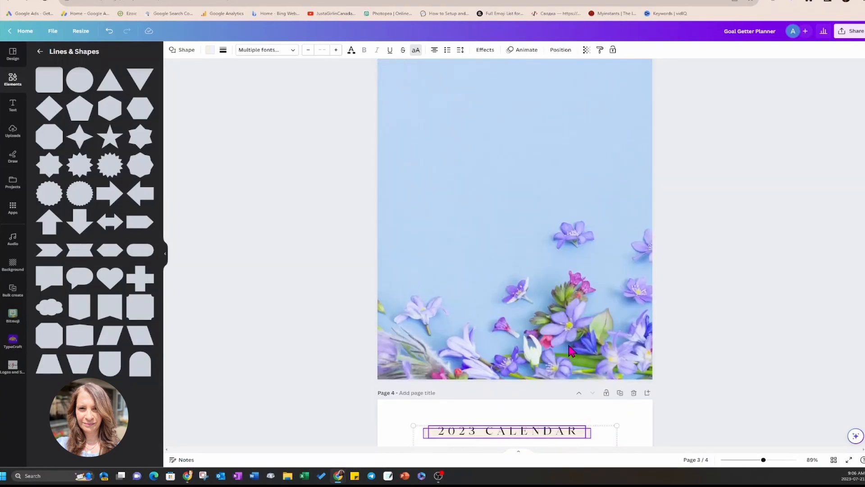
scroll(566, 344, "up", 5)
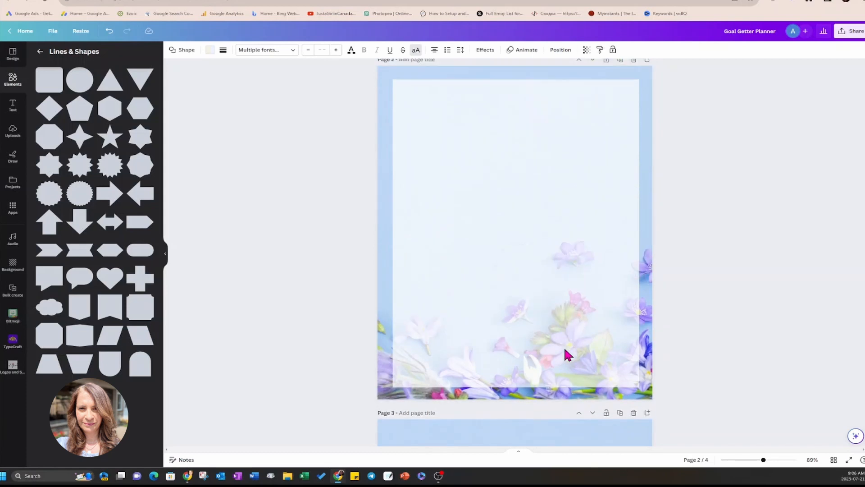
left_click(486, 159)
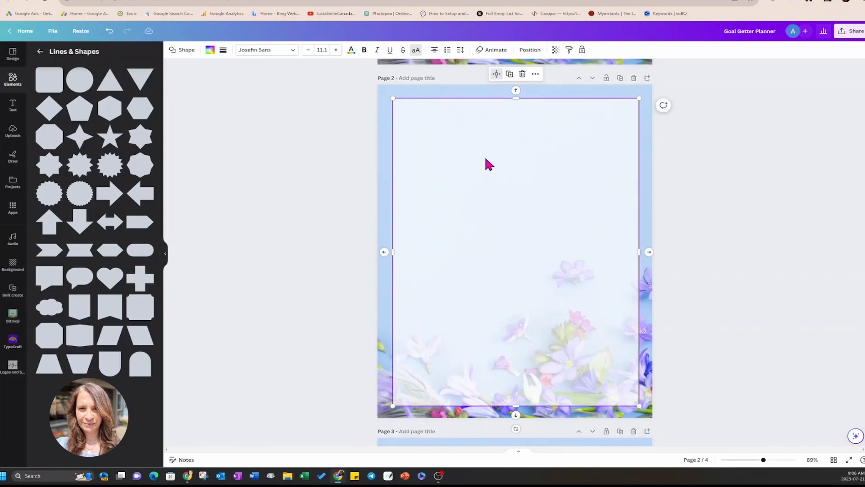
key("ctrl+v")
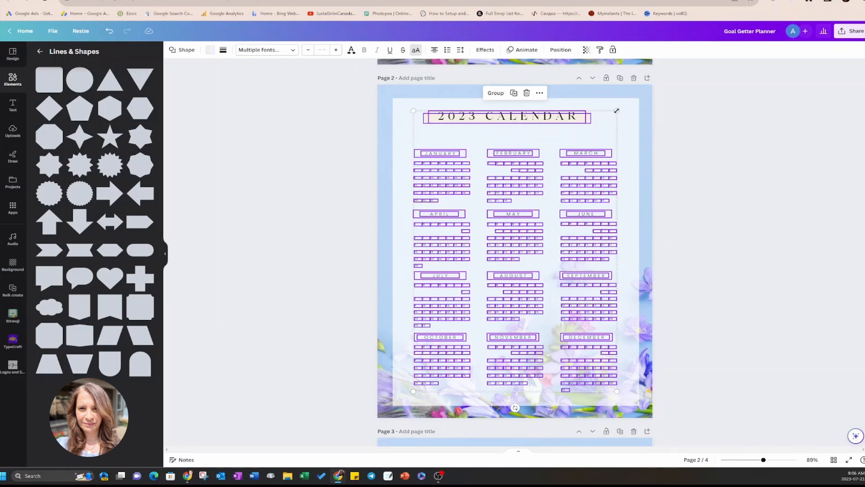
Enlarge the pasted calendar on page 2 to about 6.9 x 10.2 in and shift it slightly to centre it on the panel.
left_click_drag(616, 111, 630, 92)
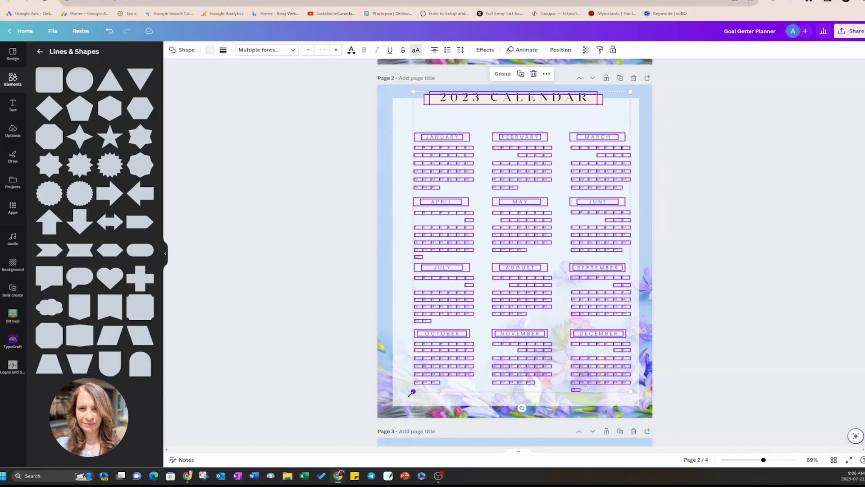
mouse_move(412, 393)
left_mouse_down()
mouse_move(399, 405)
mouse_move(403, 398)
left_mouse_up()
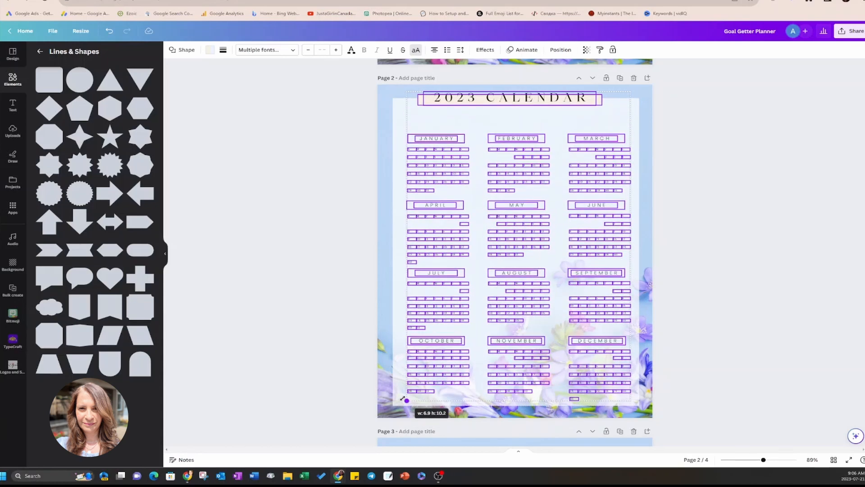
left_click_drag(404, 399, 406, 400)
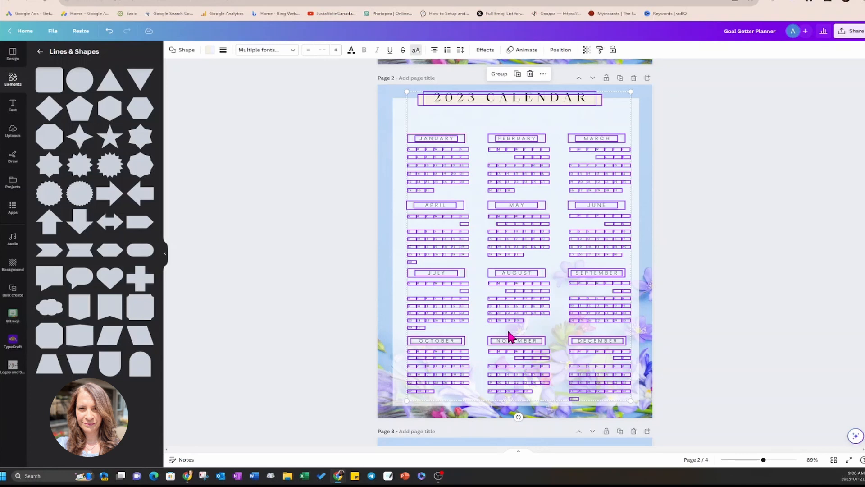
left_click_drag(509, 335, 507, 330)
left_click(692, 272)
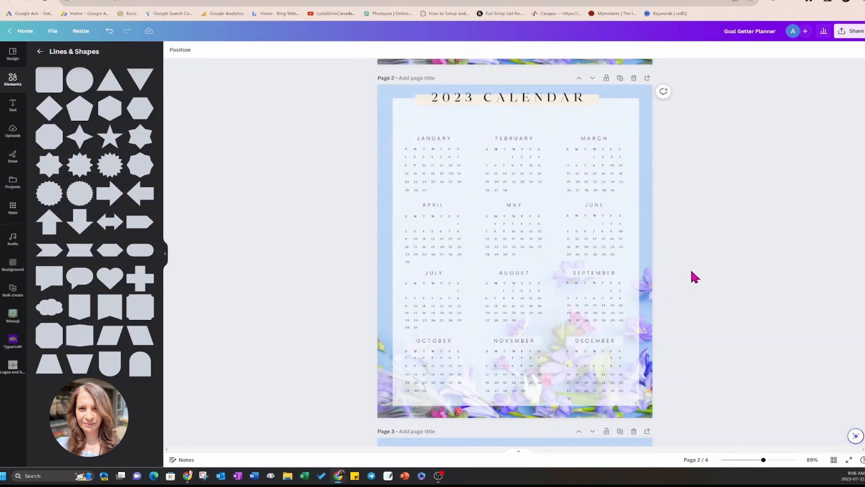
Change the font of the calendar title on page 2 to Playlist Script.
left_click(470, 103)
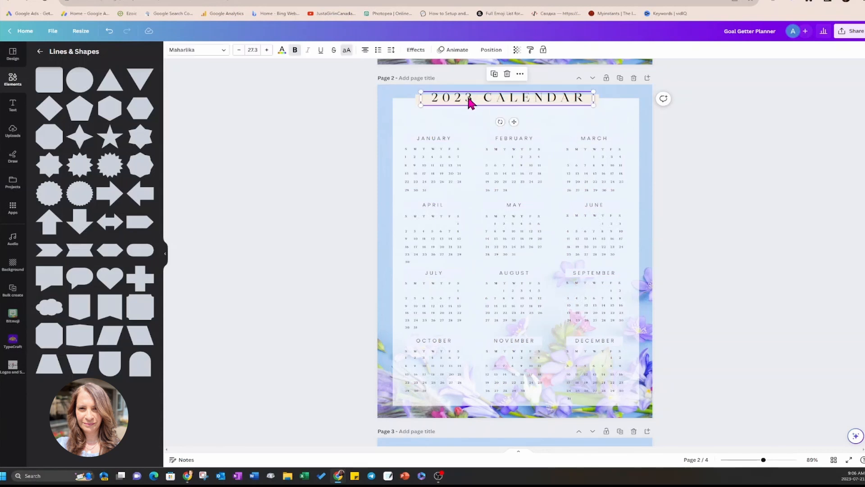
left_click(223, 51)
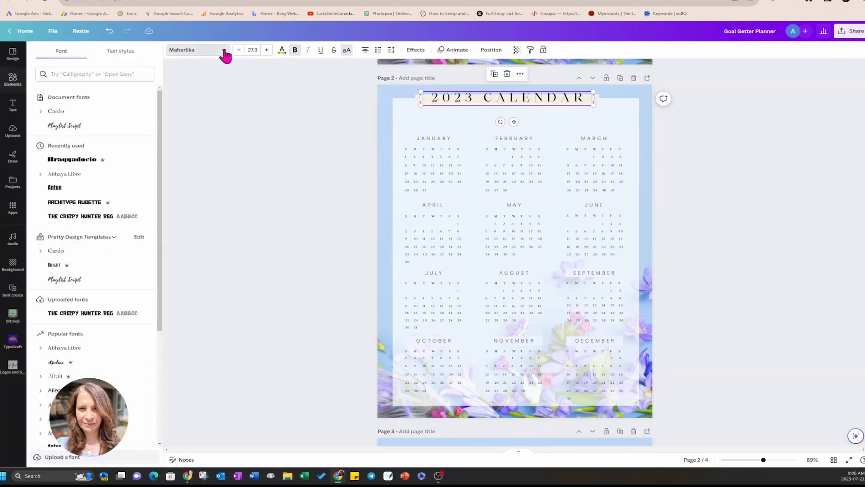
left_click(76, 156)
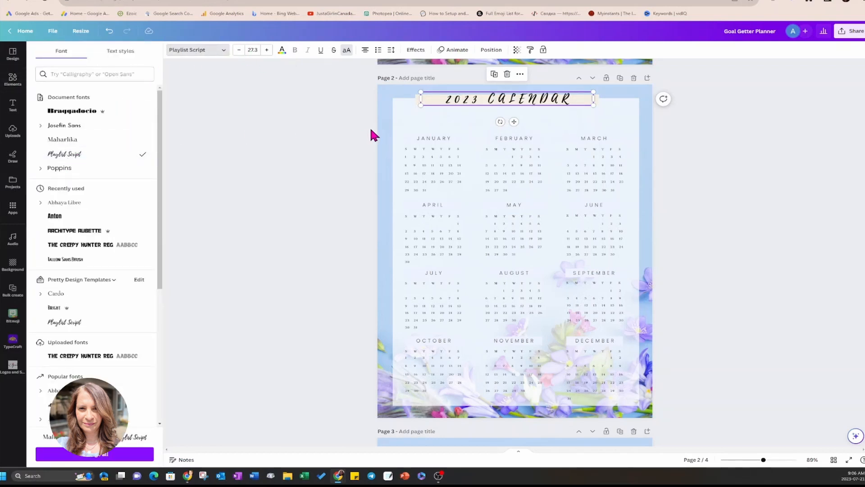
left_click(691, 158)
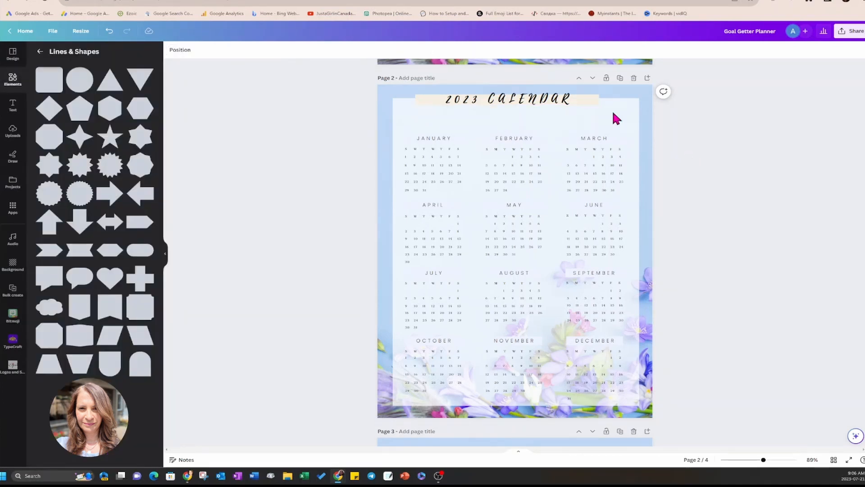
Turn off all caps for the page 2 title and capitalise its second word so it reads "2023 Calendar".
left_click(514, 106)
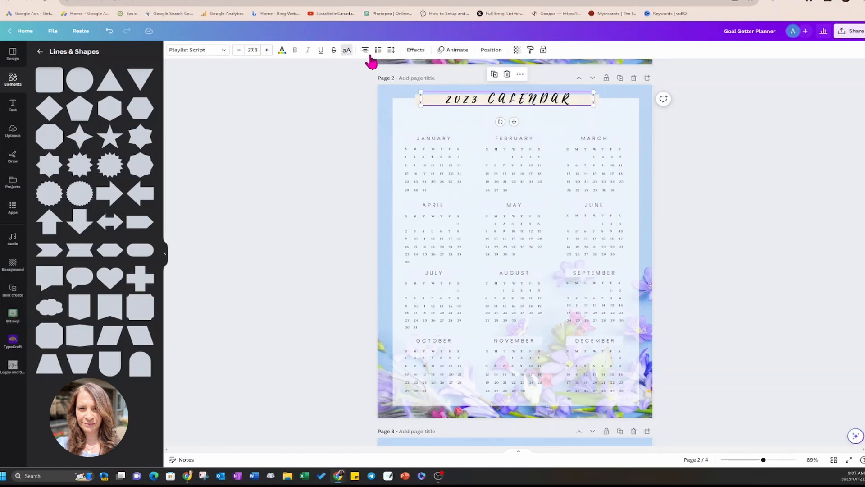
left_click(347, 50)
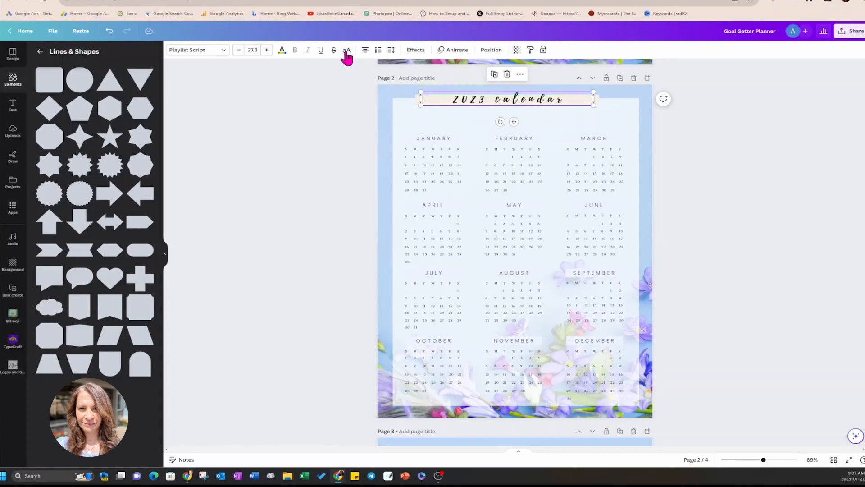
double_click(501, 103)
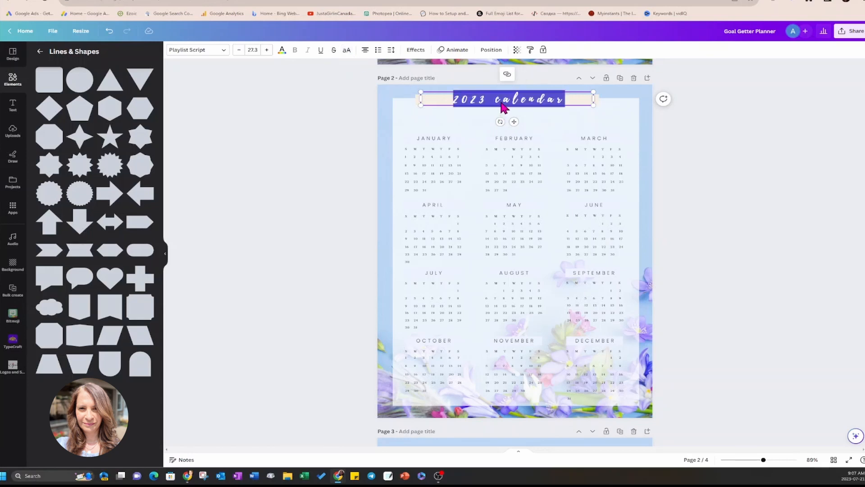
left_click(503, 100)
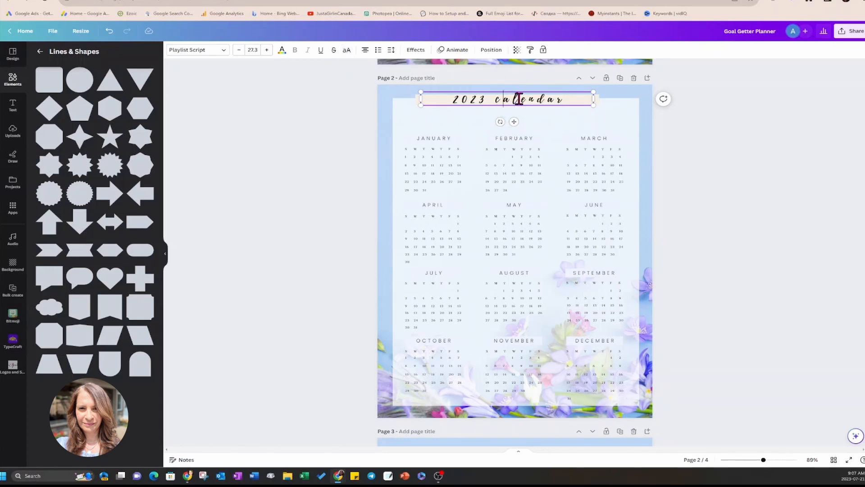
key("BackSpace")
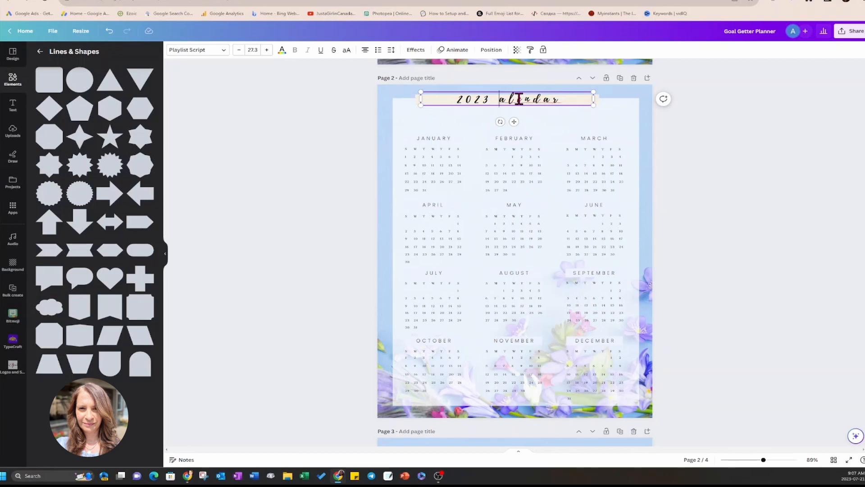
type("C")
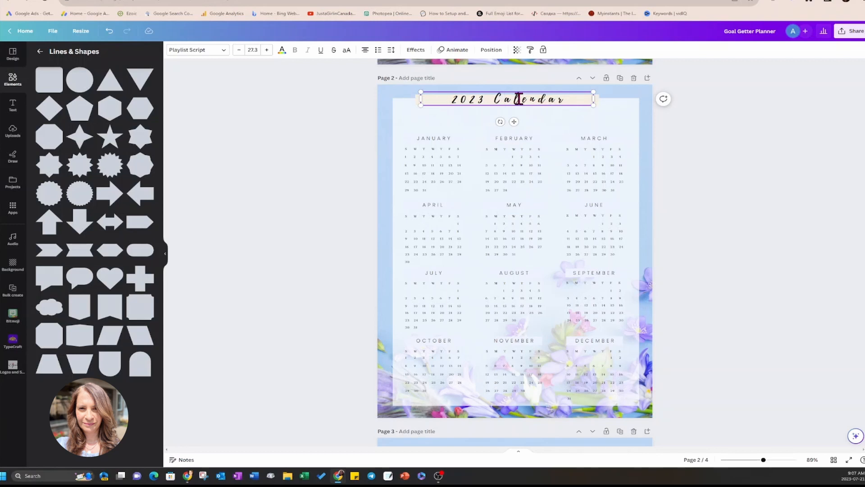
Reduce the letter spacing of the whole "2023 Calendar" title to 167.
left_click_drag(577, 98, 450, 98)
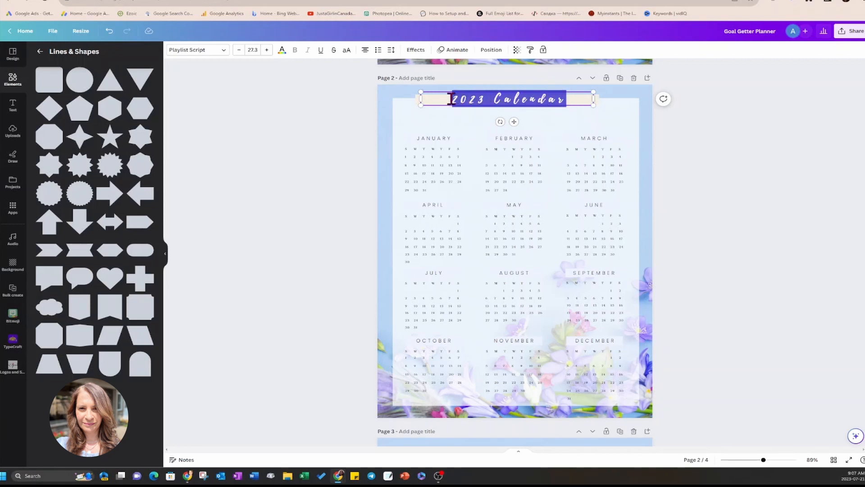
left_click(391, 50)
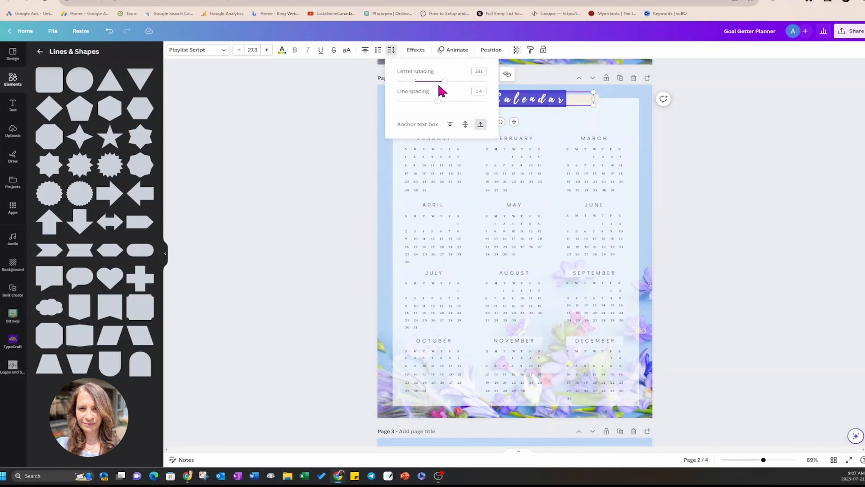
left_click_drag(442, 82, 429, 87)
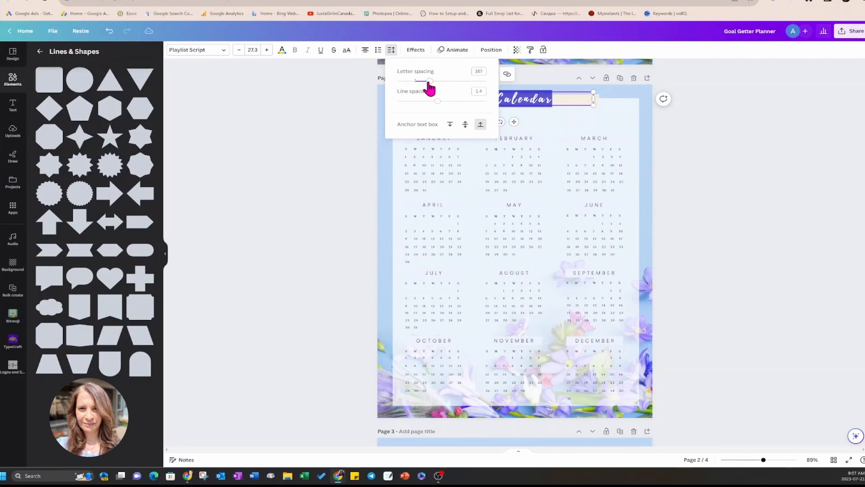
left_click(713, 157)
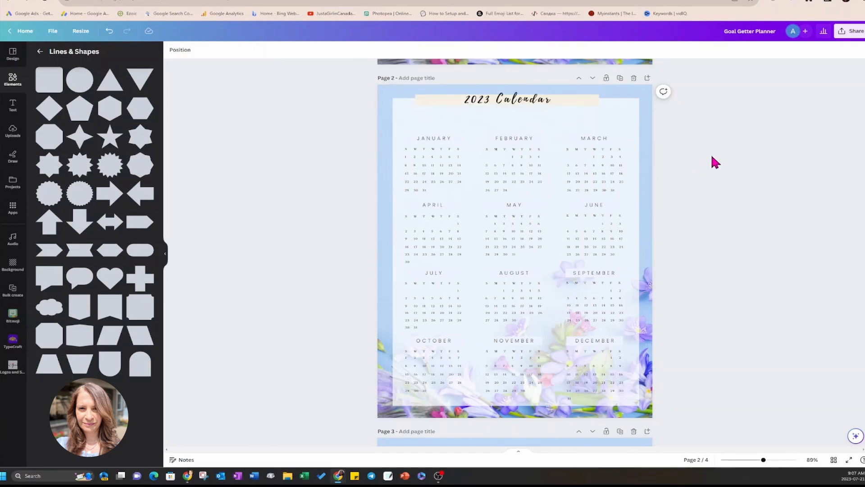
Enlarge the "2023 Calendar" title to font size 34.5 and centre it on the beige strip.
left_click(530, 106)
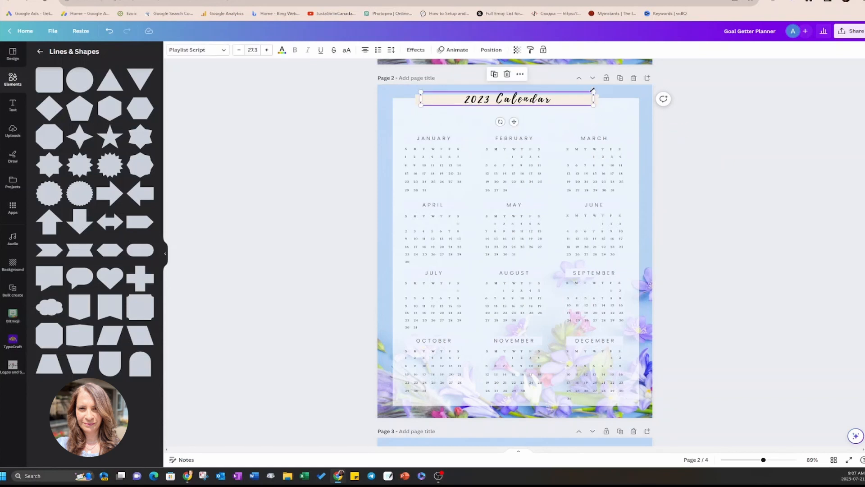
left_click_drag(593, 106, 572, 101)
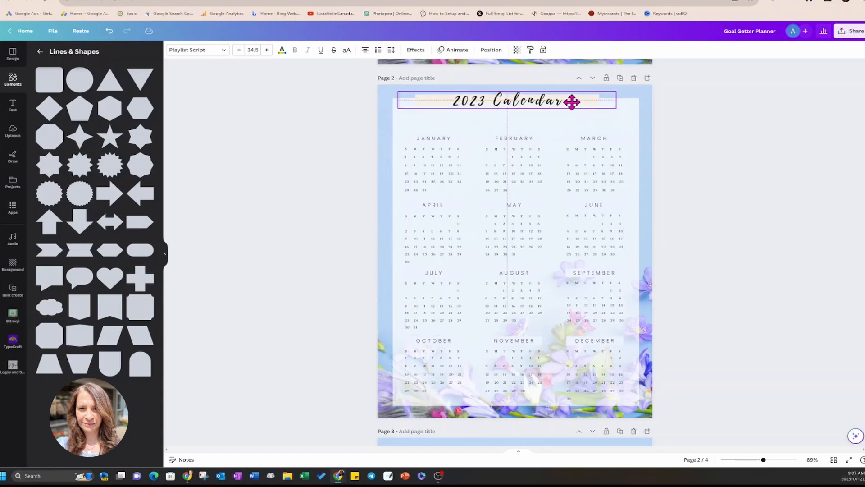
left_click(715, 128)
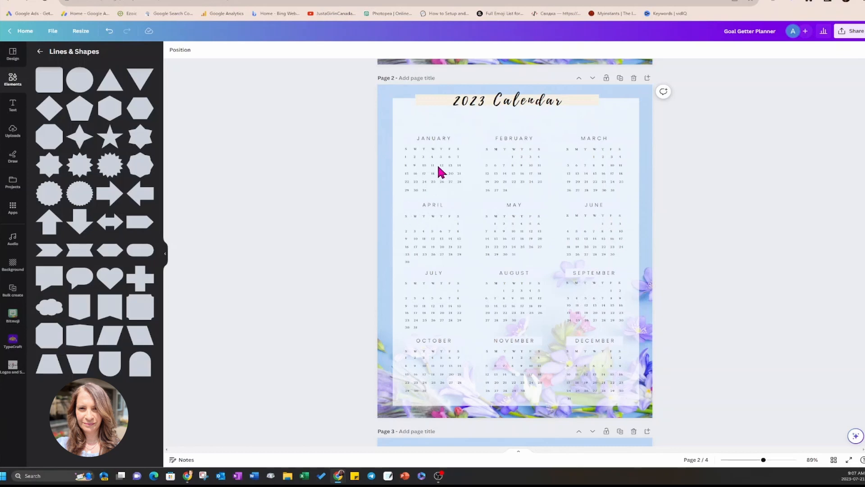
scroll(438, 168, "down", 8)
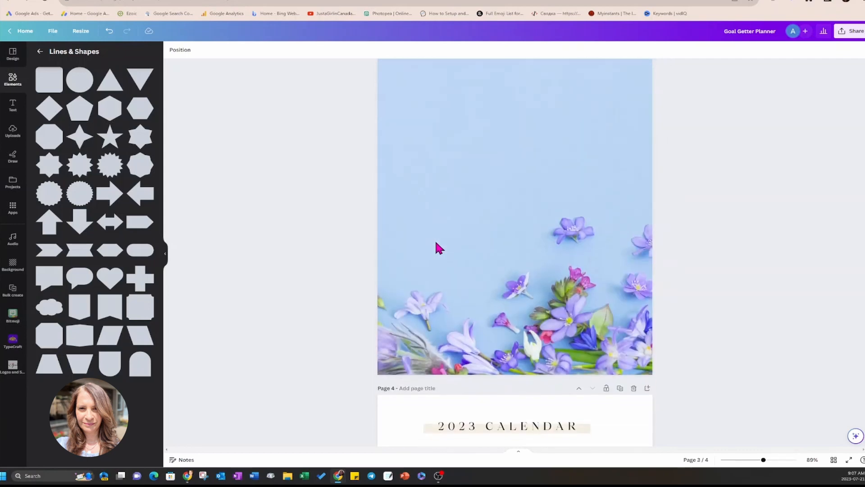
Delete the title, all month grids and their labels from the calendar on page 4, emptying the page.
scroll(436, 244, "down", 7)
scroll(436, 244, "up", 4)
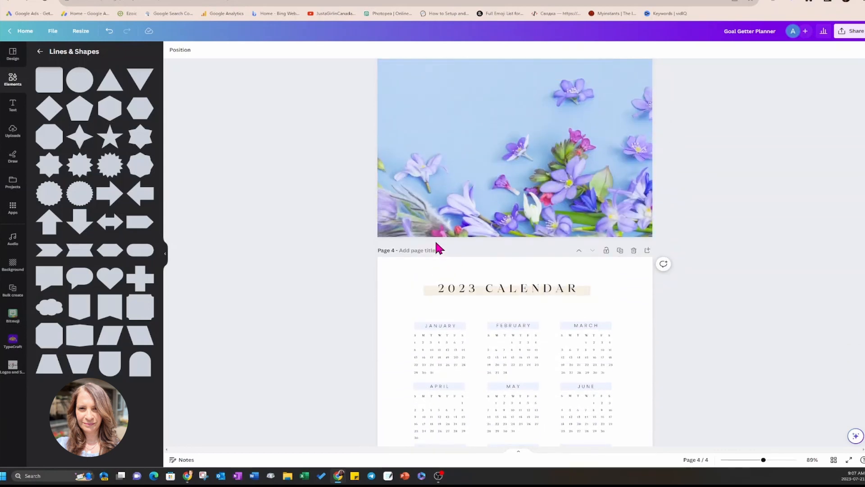
scroll(437, 247, "up", 10)
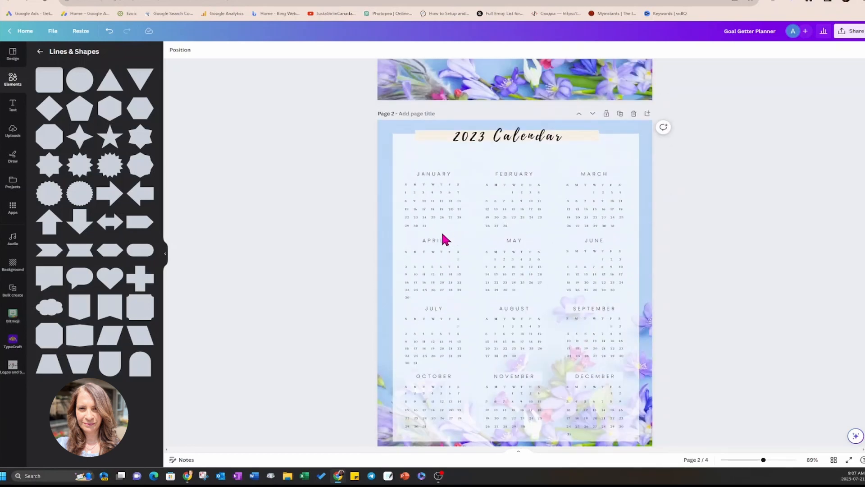
scroll(474, 329, "down", 8)
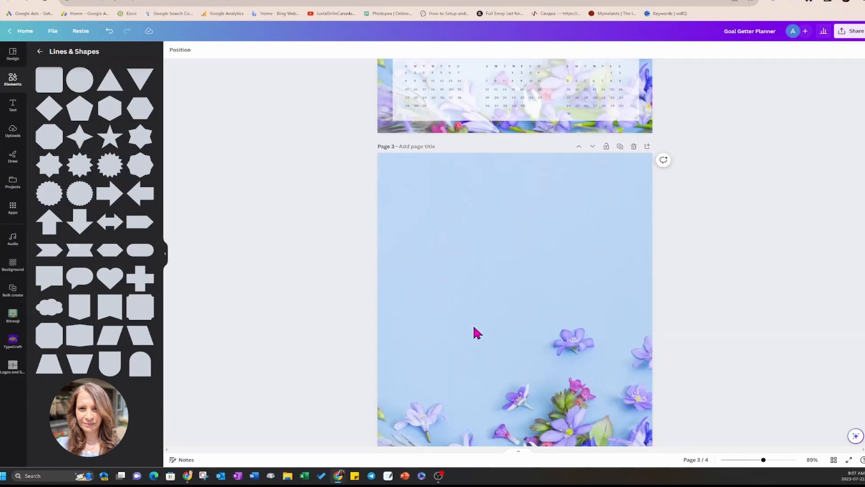
scroll(477, 332, "down", 7)
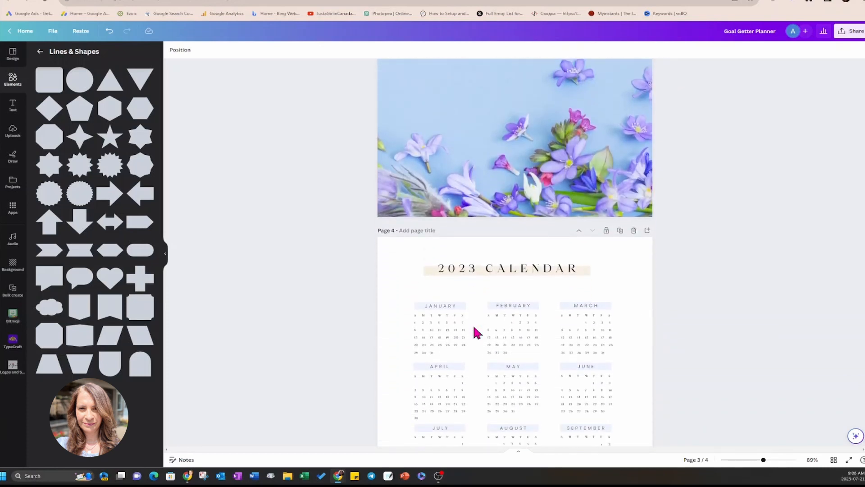
left_click_drag(353, 233, 644, 457)
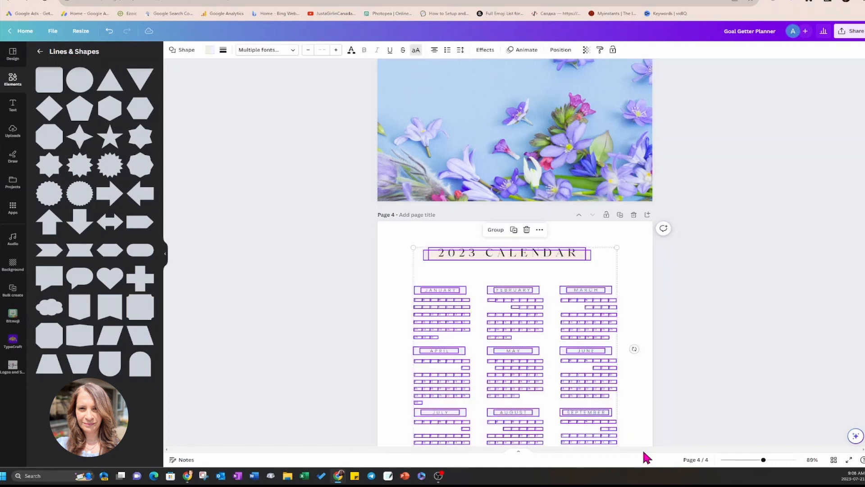
key("Delete")
scroll(611, 410, "down", 1)
scroll(611, 410, "down", 3)
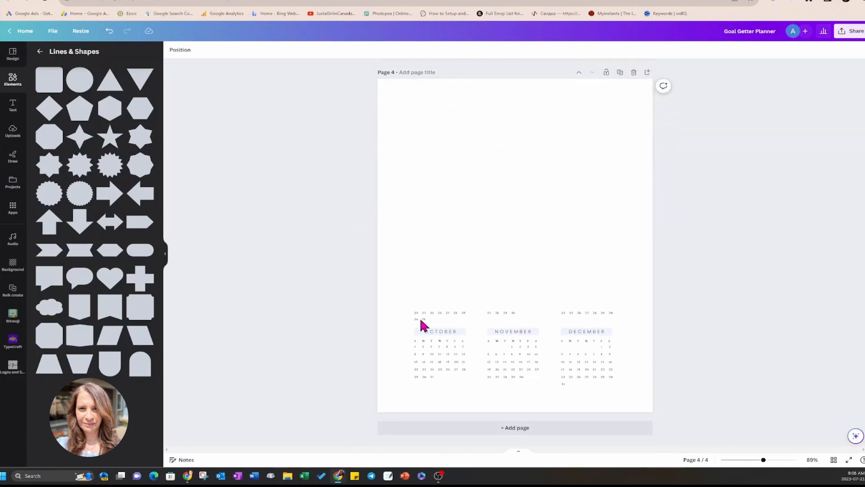
left_click_drag(442, 293, 650, 431)
key("Delete")
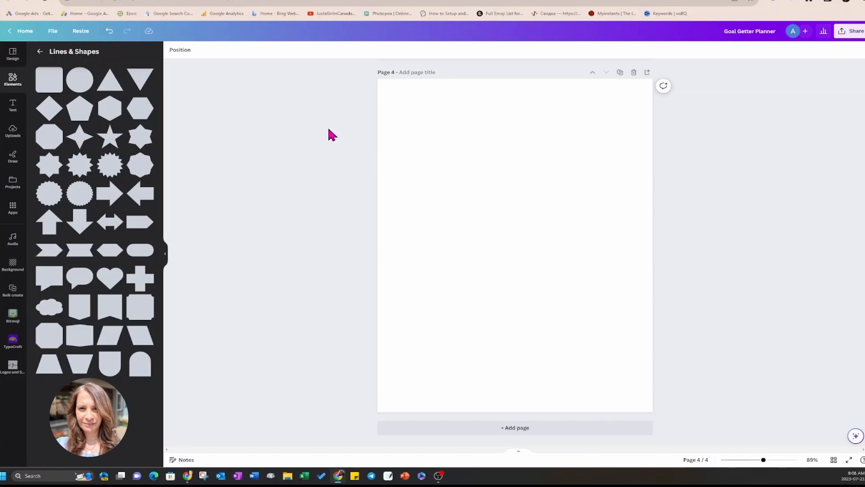
Search the design templates for "monthly".
left_click(13, 54)
left_click(43, 58)
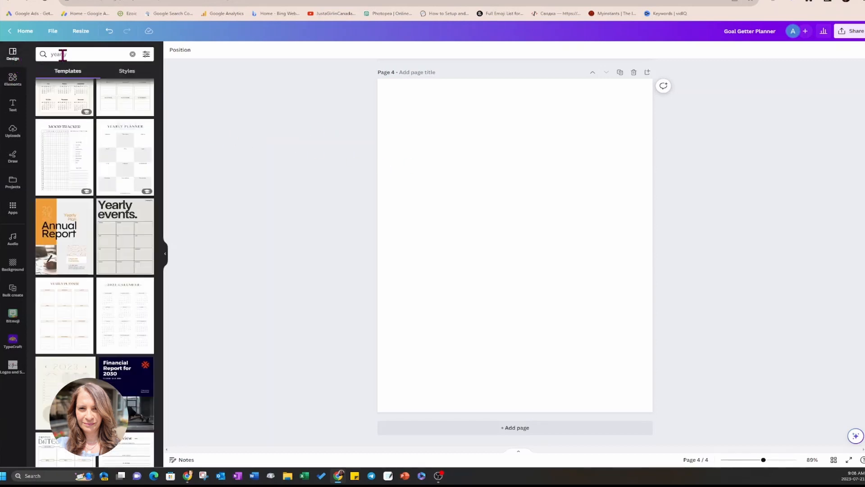
left_click(79, 54)
type("yearly")
key("BackSpace")
key("BackSpace")
key("BackSpace")
key("BackSpace")
key("BackSpace")
key("BackSpace")
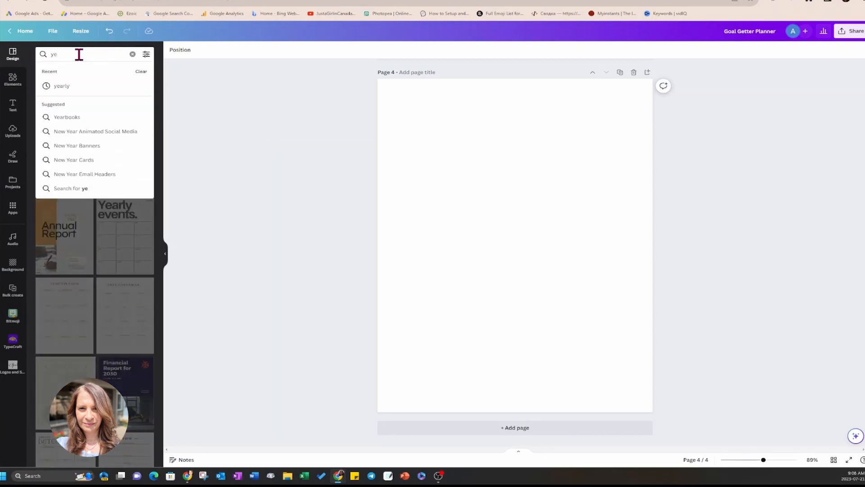
type("month")
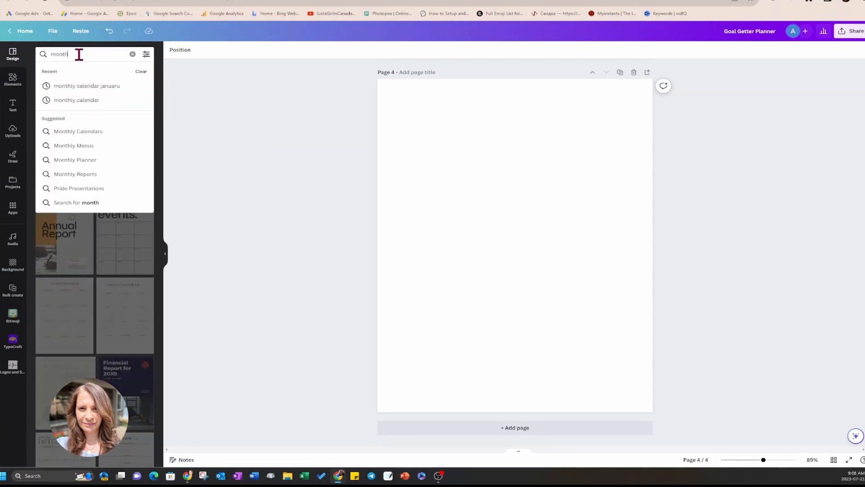
type("ly")
key("Return")
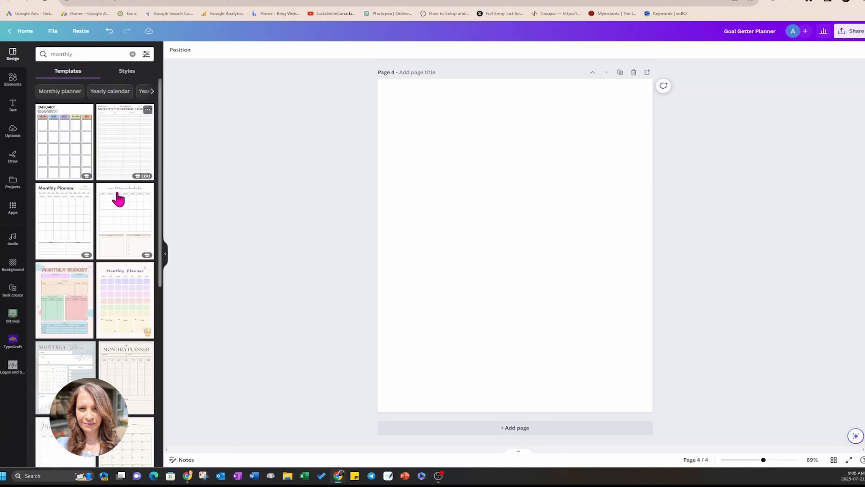
Apply the "White Classy Simple Monthly Planner Schedule" template to page 4 and return to the template results.
scroll(118, 256, "down", 3)
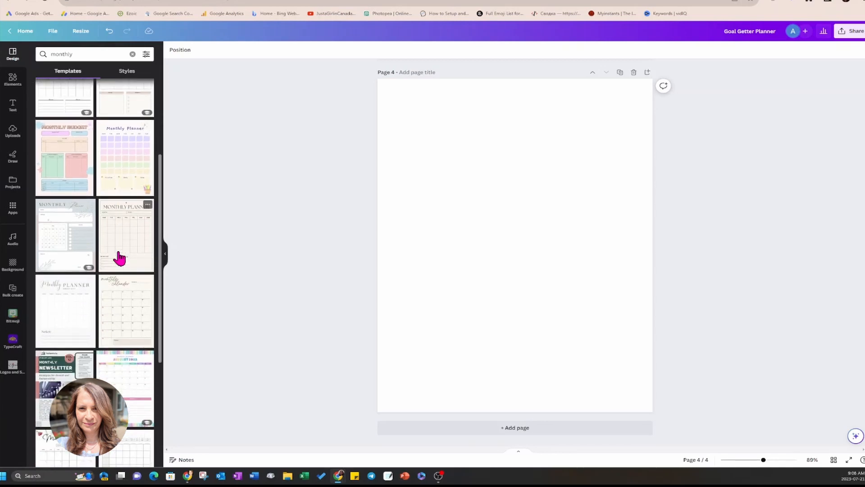
scroll(119, 258, "down", 1)
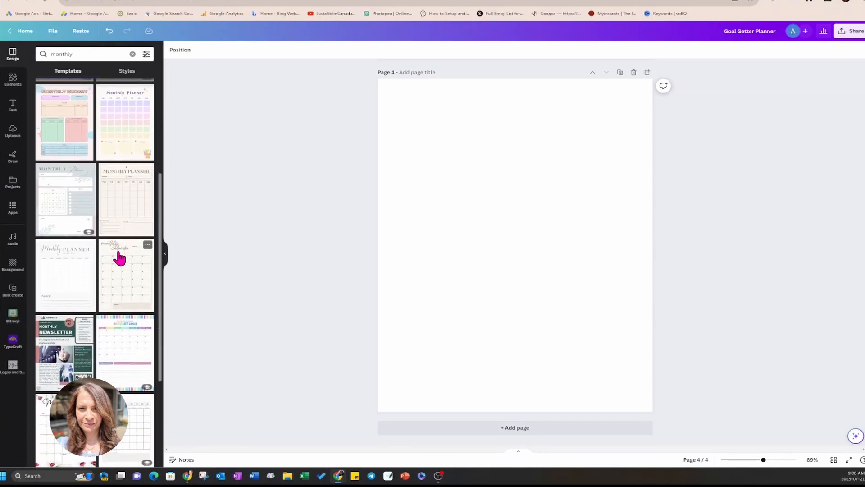
left_click(67, 280)
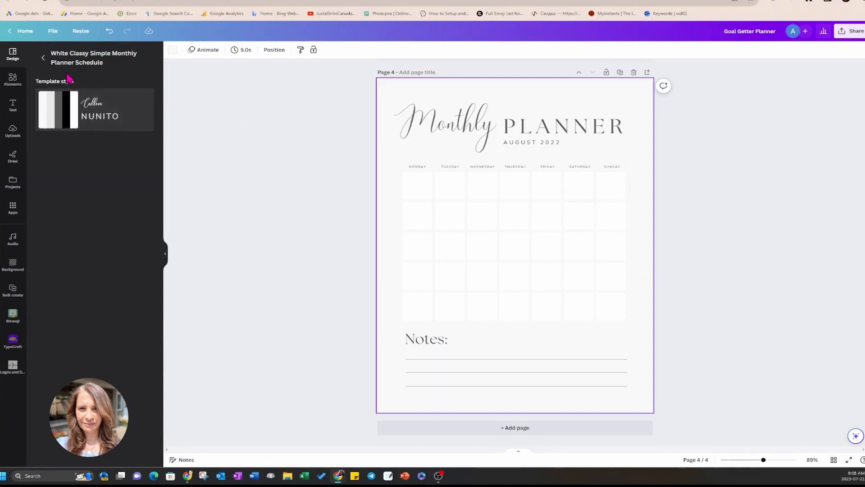
left_click(43, 58)
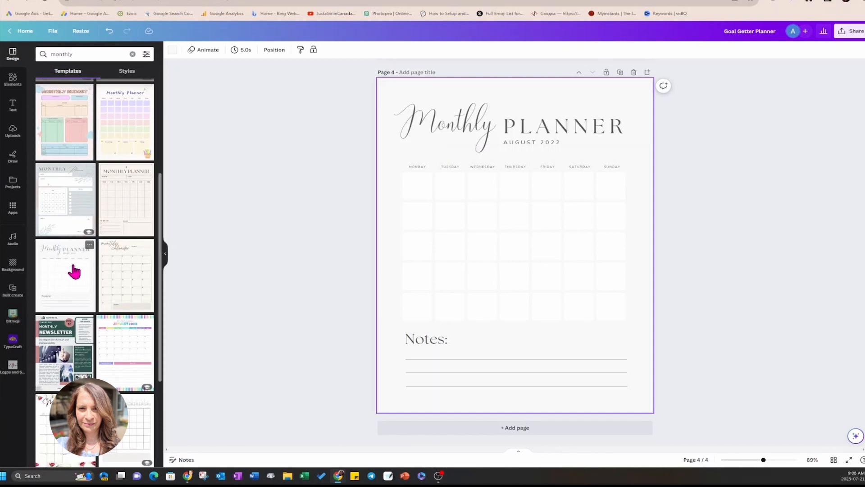
Search the design templates for "12 months" and look through the results for a monthly calendar set.
scroll(117, 283, "down", 3)
scroll(118, 283, "down", 2)
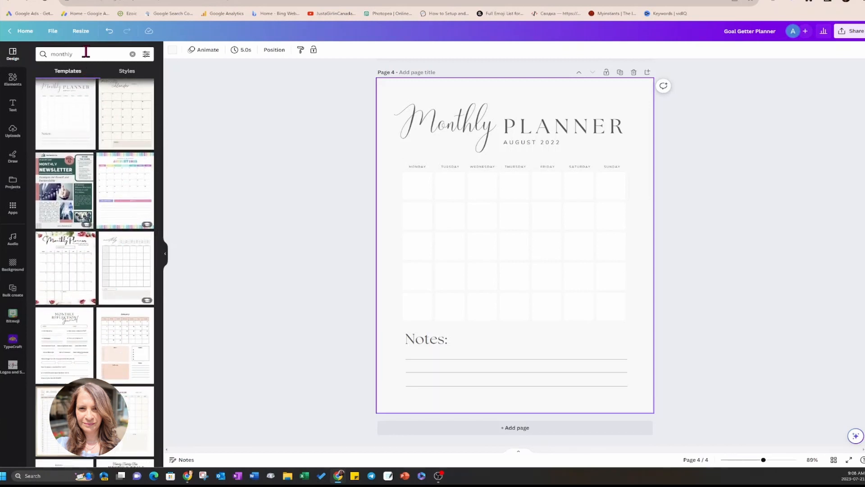
left_click_drag(85, 54, 39, 53)
type("12 months")
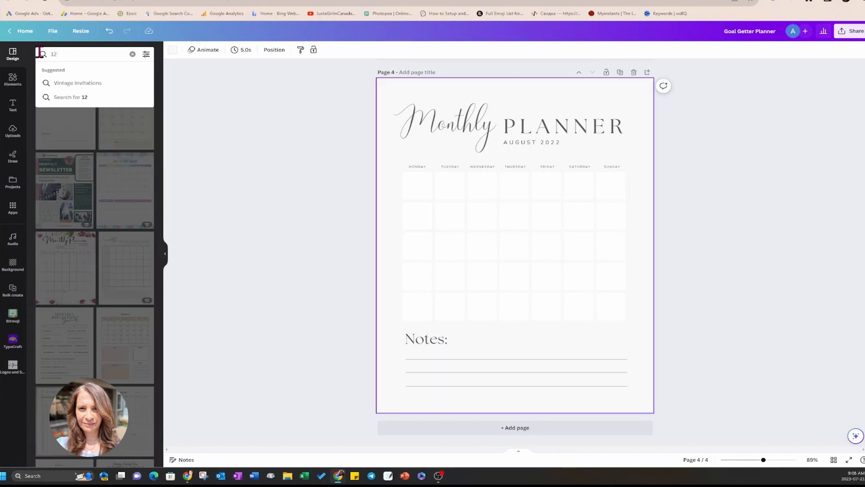
key("Return")
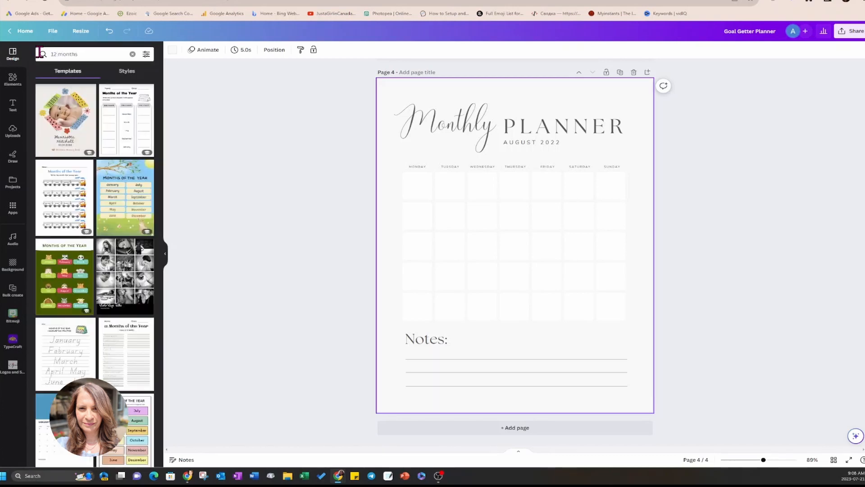
scroll(77, 280, "down", 4)
scroll(90, 311, "down", 8)
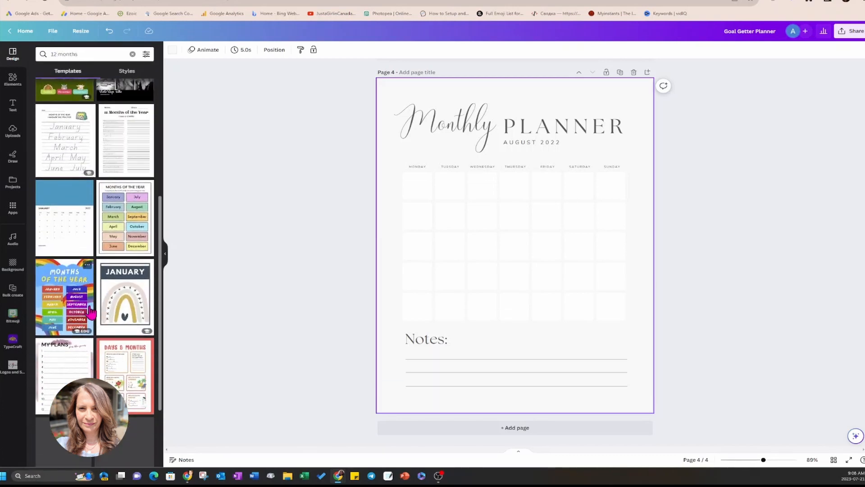
scroll(90, 311, "down", 5)
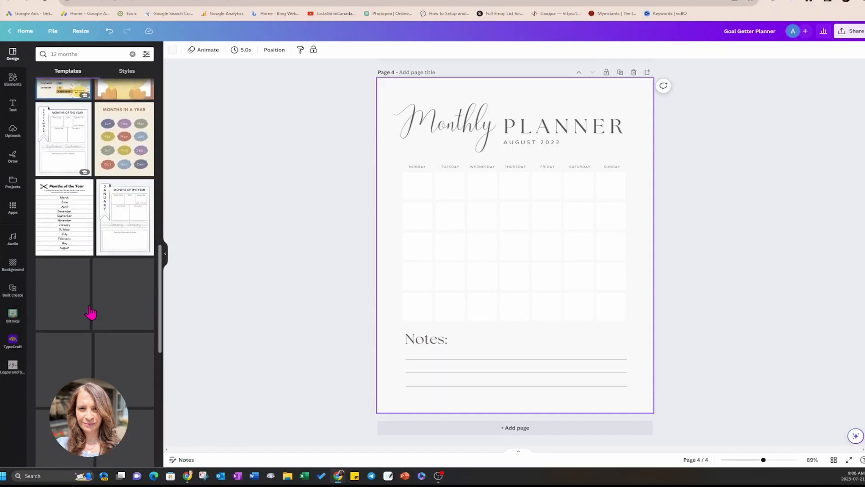
scroll(90, 311, "down", 6)
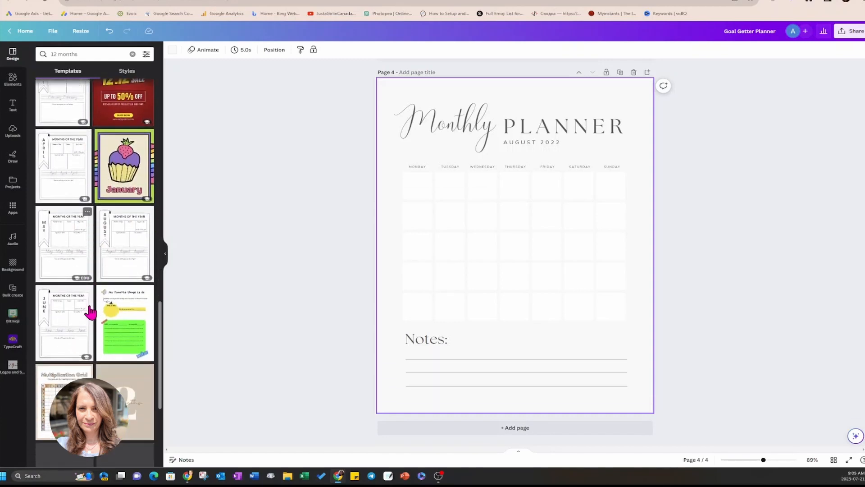
scroll(90, 311, "up", 7)
scroll(90, 312, "up", 9)
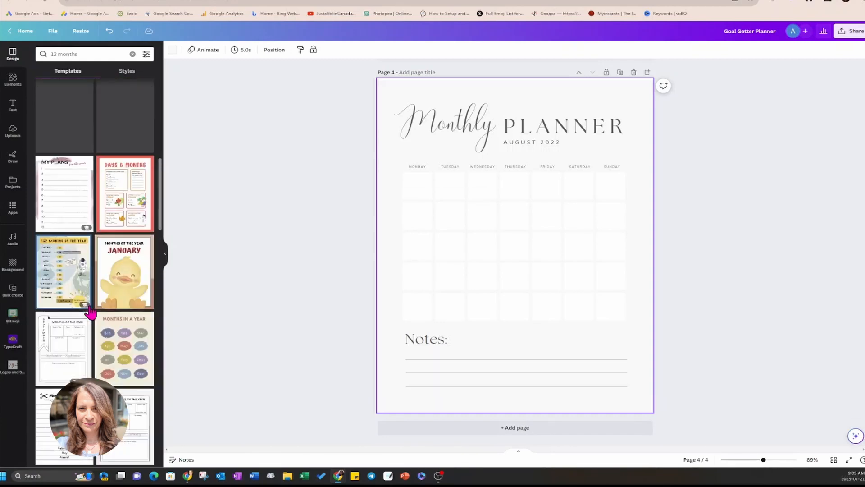
Search the design templates for "monthly planner" and preview the calendar template with 14 pages.
left_click_drag(86, 54, 42, 55)
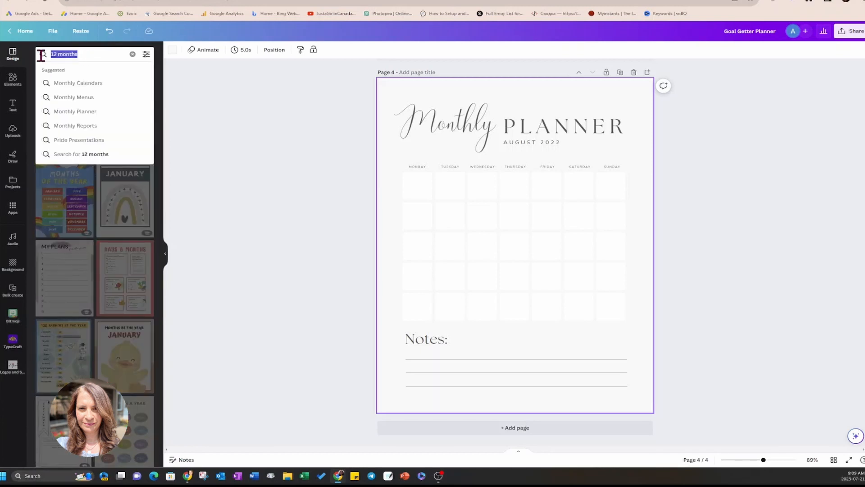
type("mont")
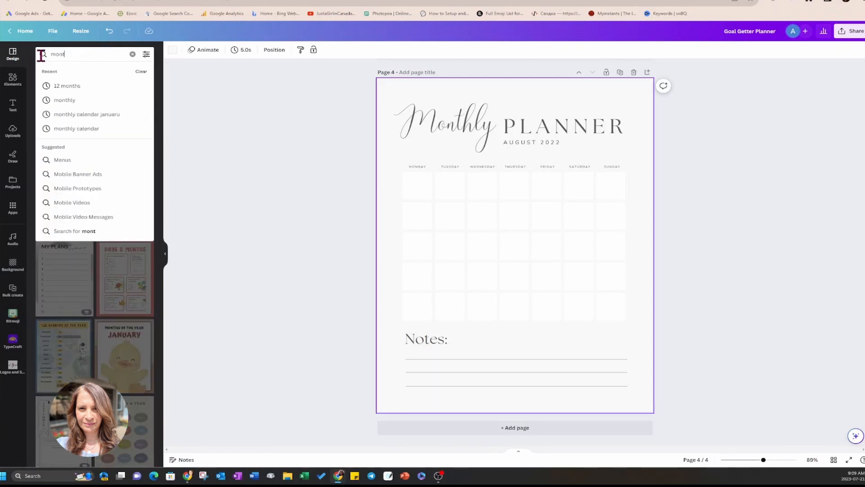
type("hly planner")
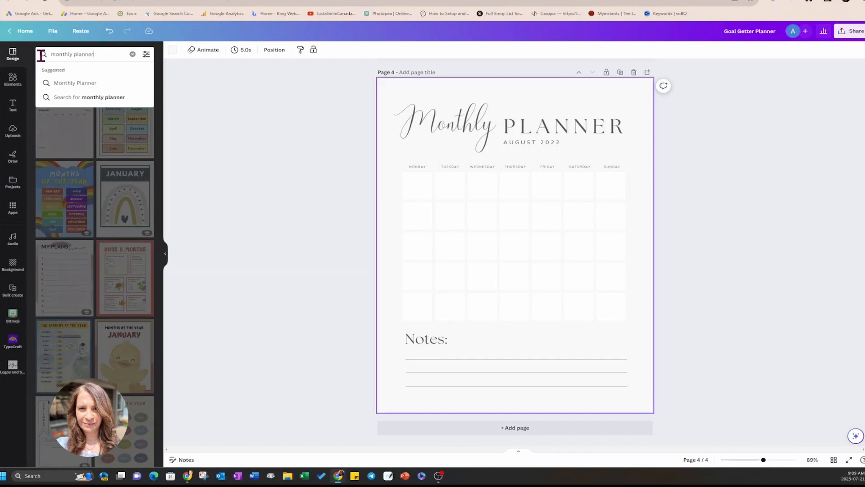
key("Return")
mouse_move(57, 137)
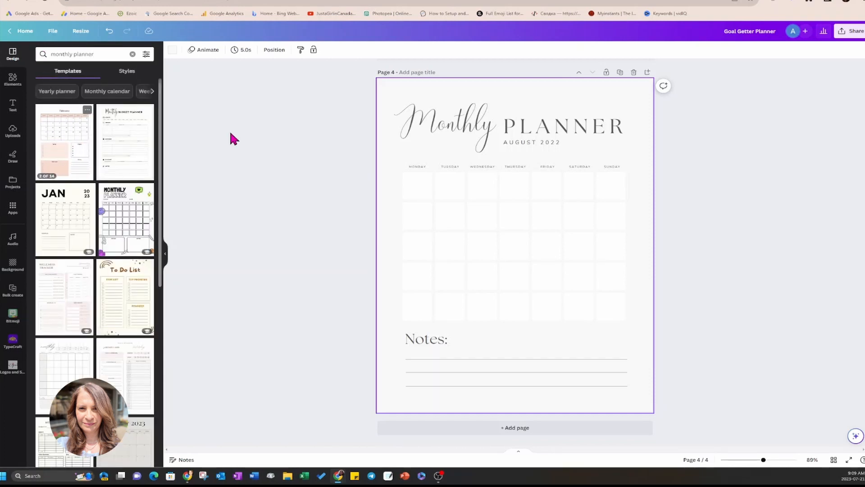
Clear the monthly planner elements from page 4 and apply the January page of the "White And Pink Simple Floral Monthly Calendar 2023 Planner" template.
left_click(298, 129)
left_click_drag(321, 100, 787, 415)
key("Delete")
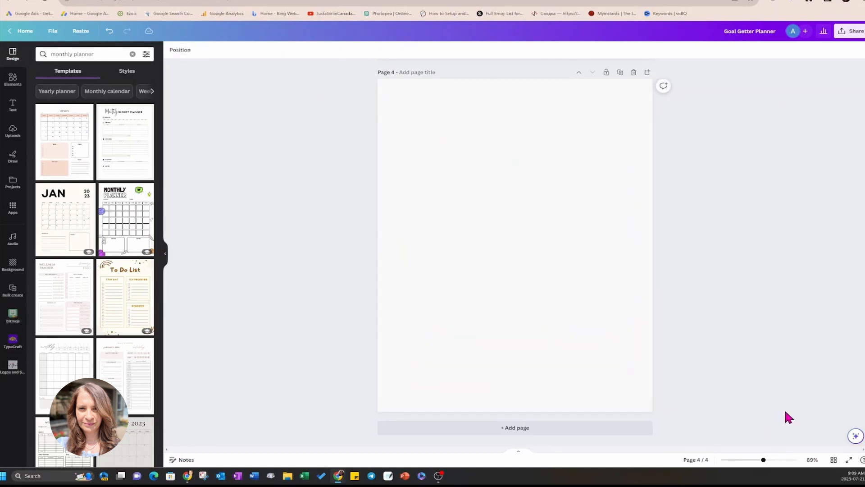
left_click(69, 131)
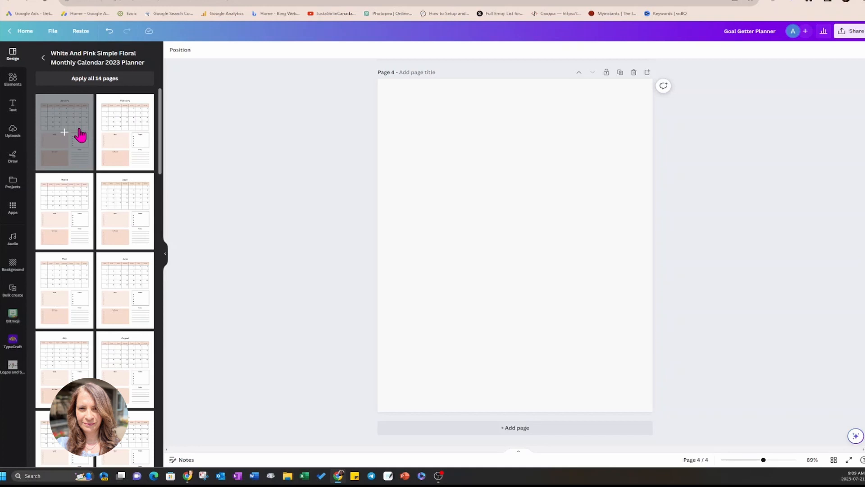
left_click(64, 133)
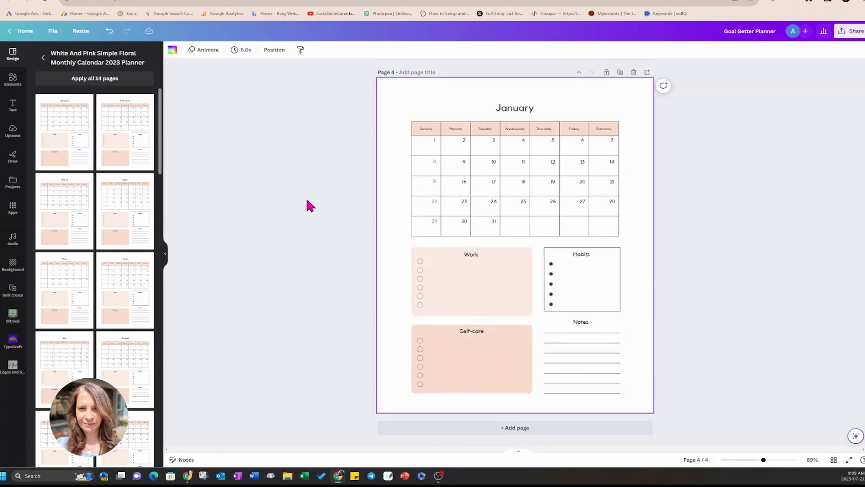
scroll(496, 334, "up", 5)
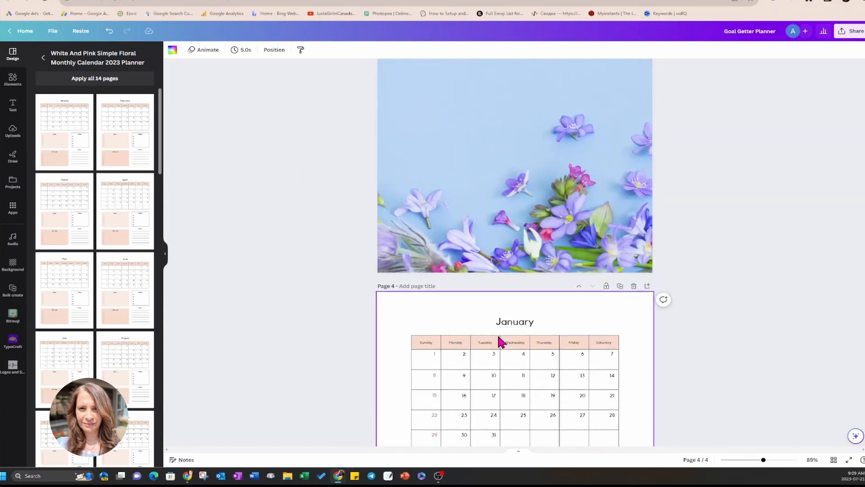
left_click_drag(354, 306, 604, 382)
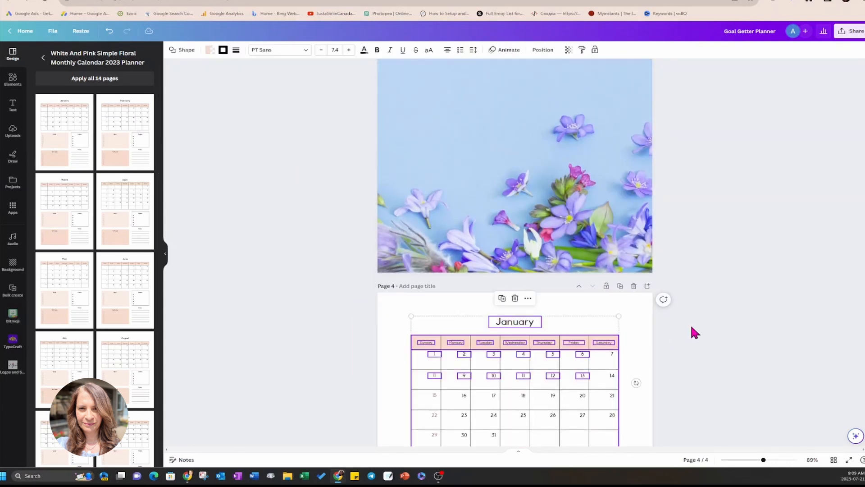
scroll(707, 322, "down", 4)
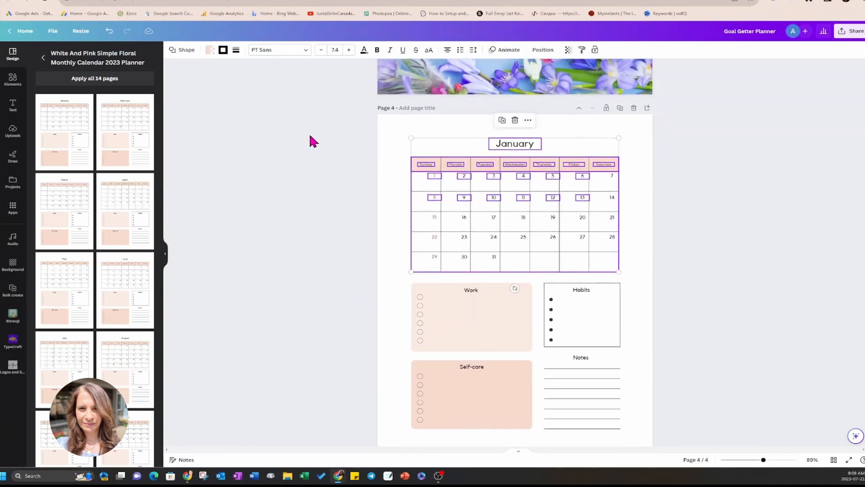
left_click(353, 136)
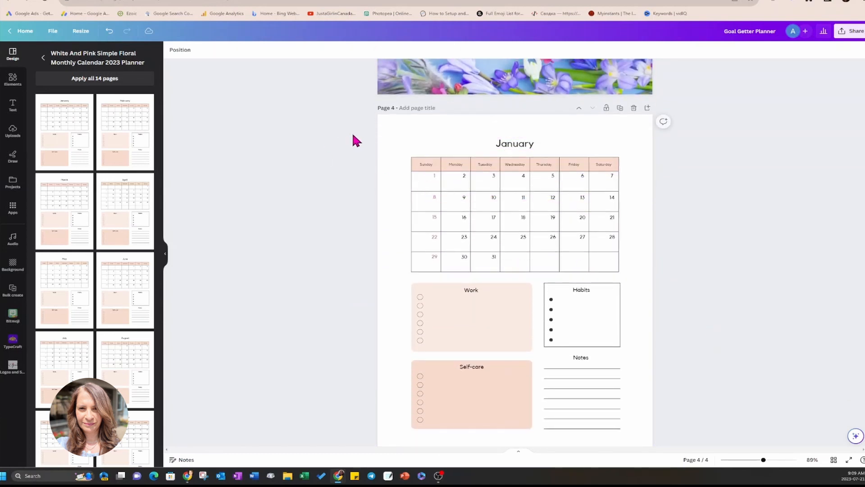
Fill the Sunday header cell of the January calendar table with the light blue photo color.
left_click(432, 165)
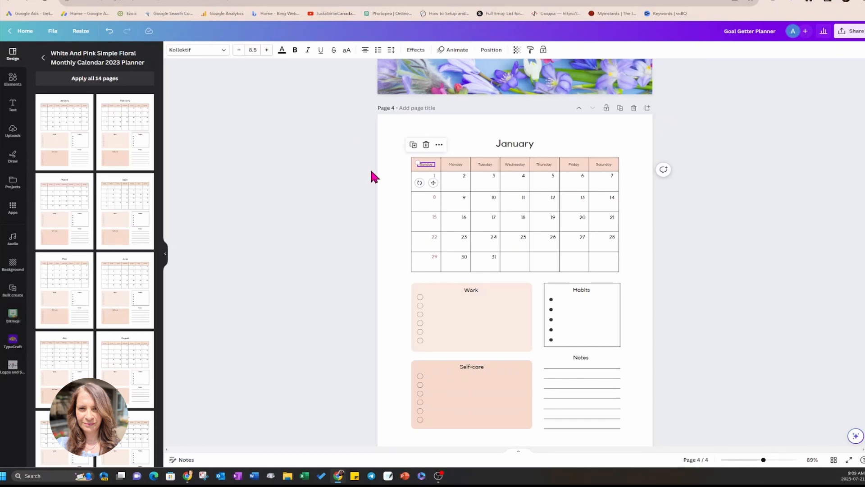
left_click(371, 172)
left_click(414, 168)
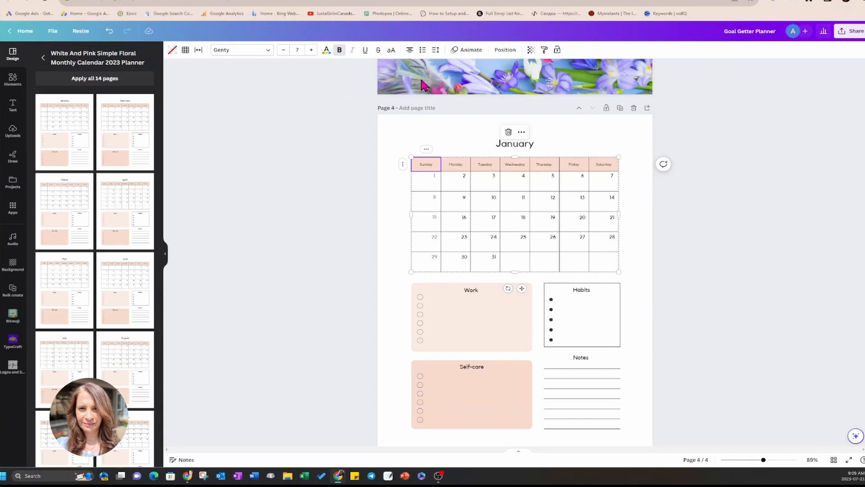
left_click(172, 50)
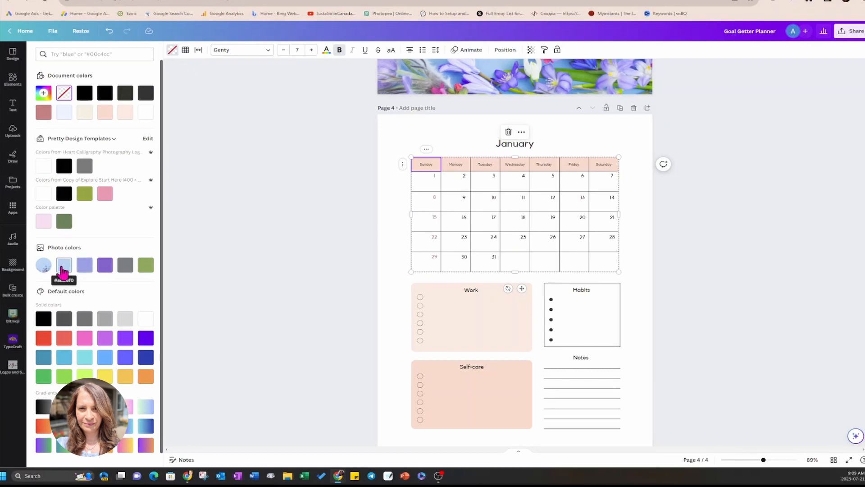
left_click(63, 270)
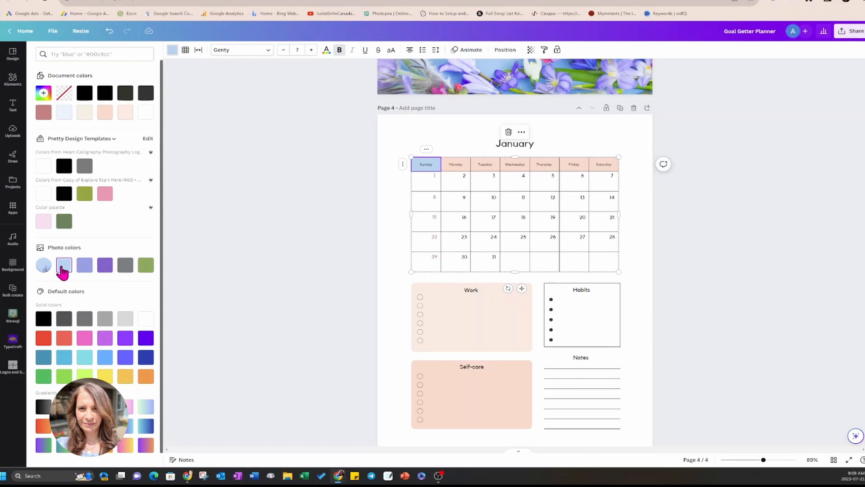
scroll(63, 270, "down", 1)
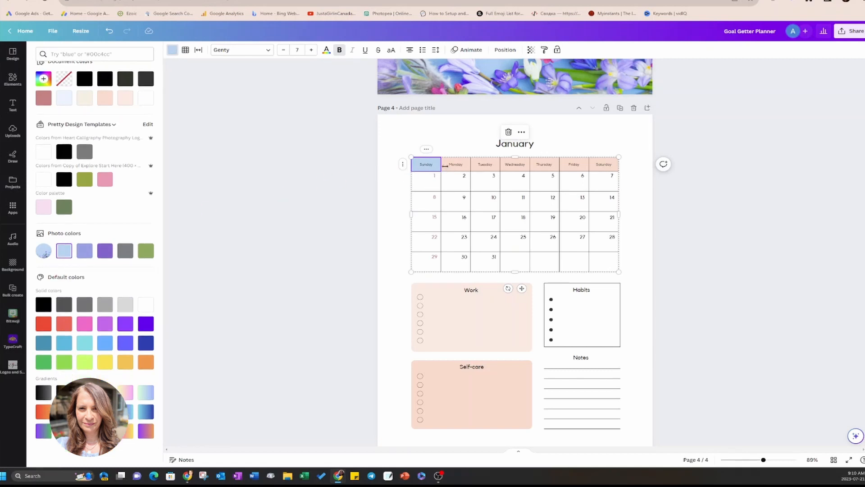
left_click(452, 168)
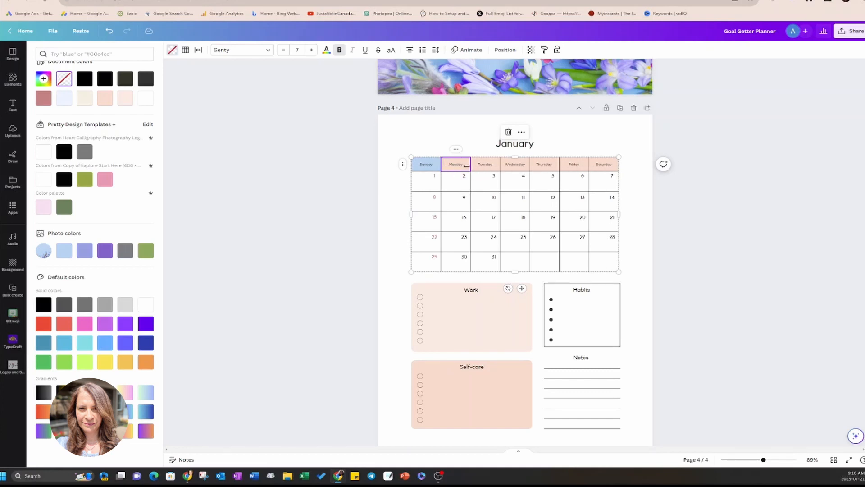
left_click(477, 168, "shift")
left_click(508, 166, "shift")
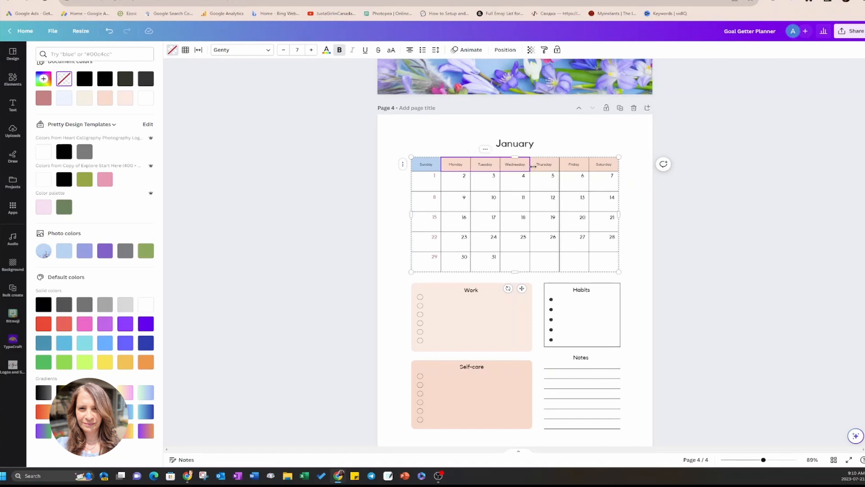
key("Escape")
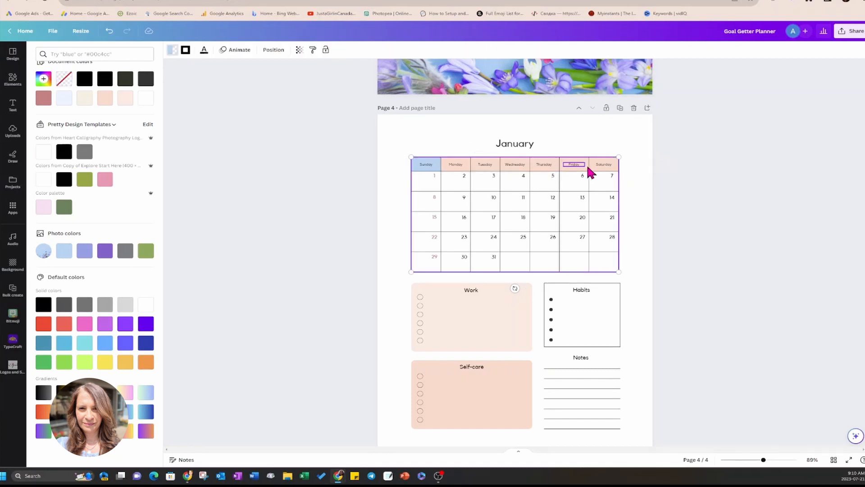
left_click(591, 168)
left_click(594, 170)
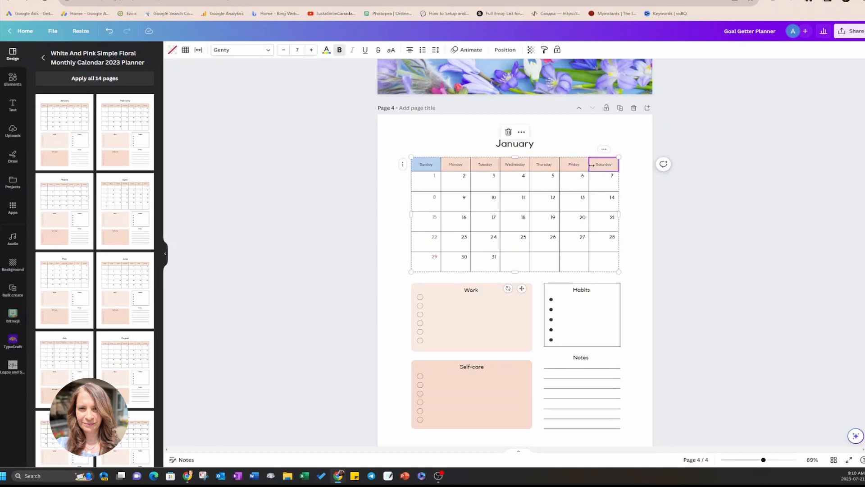
left_click(582, 166, "shift")
left_click(556, 166, "shift")
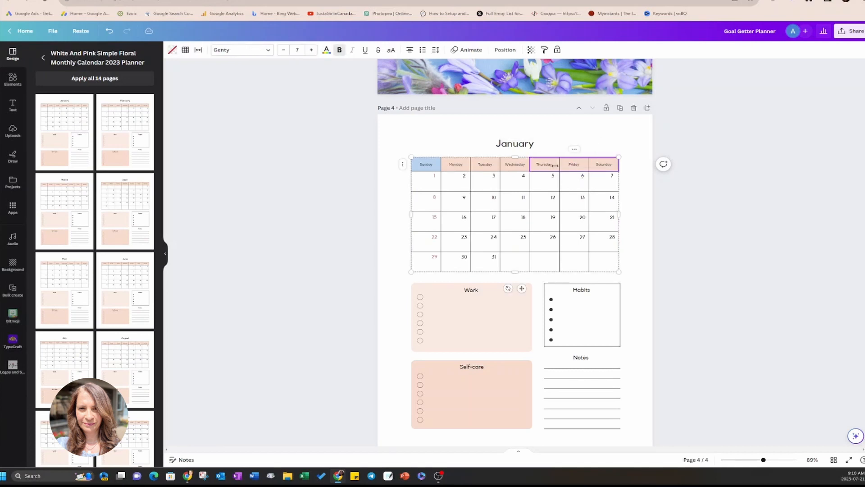
left_click(517, 170)
left_click(495, 170)
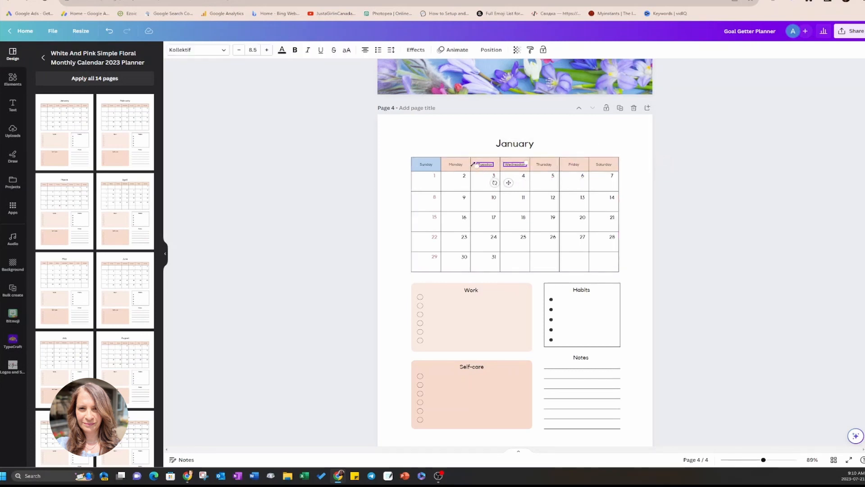
left_click(456, 166)
left_click(491, 168)
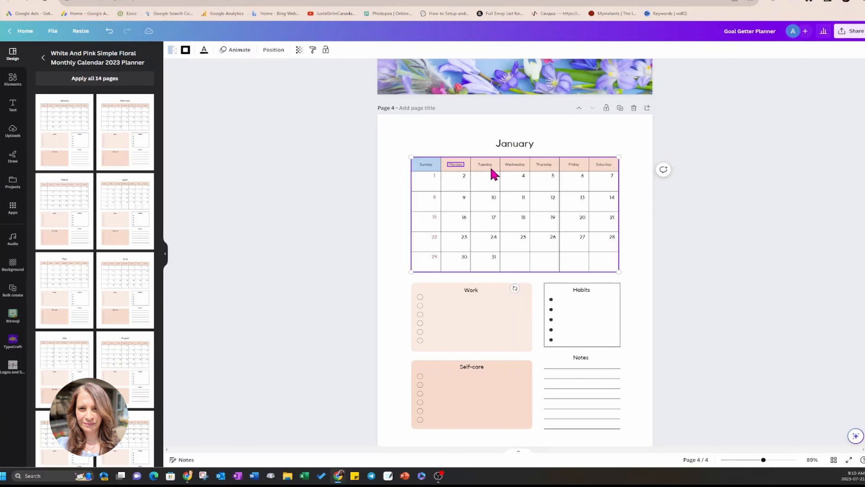
left_click(492, 167)
left_click(356, 150)
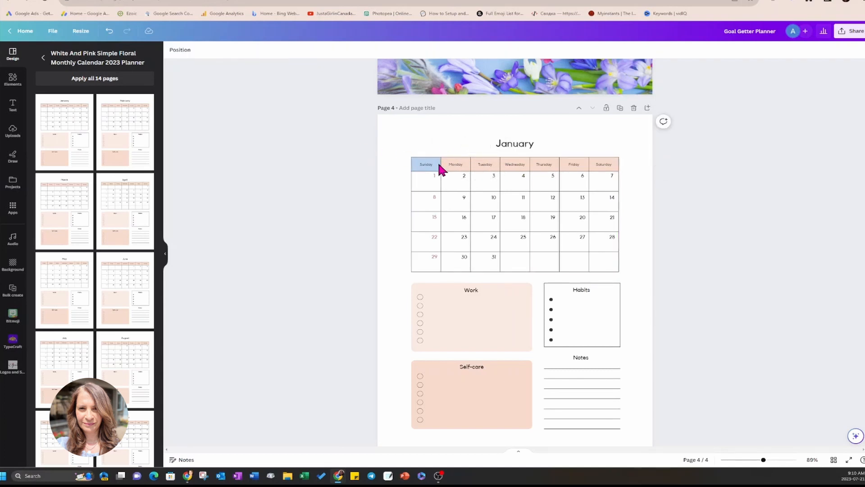
Fill the Monday through Saturday header cells of the January table with the same light blue photo color.
left_click(447, 168)
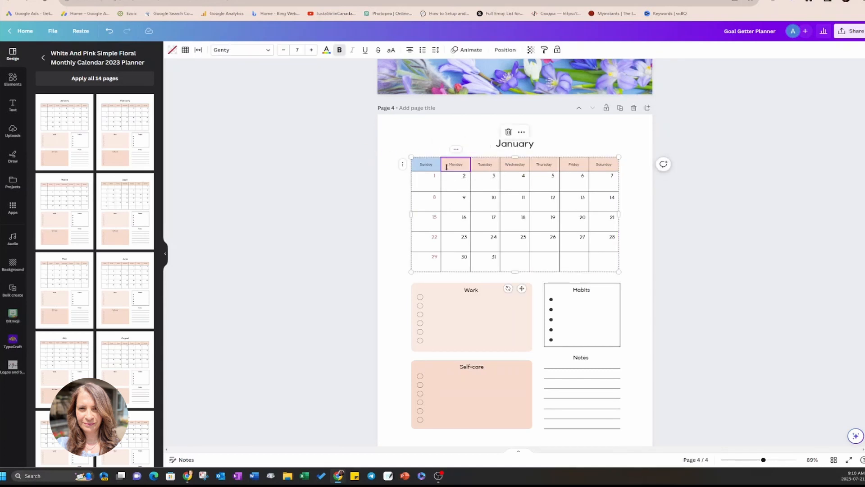
left_click(476, 169, "shift")
left_click(507, 170, "shift")
left_click(537, 170, "shift")
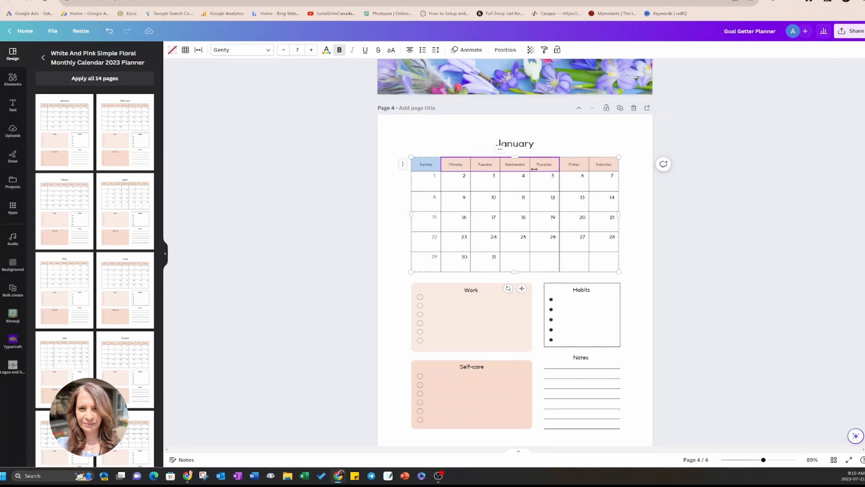
left_click(567, 169, "shift")
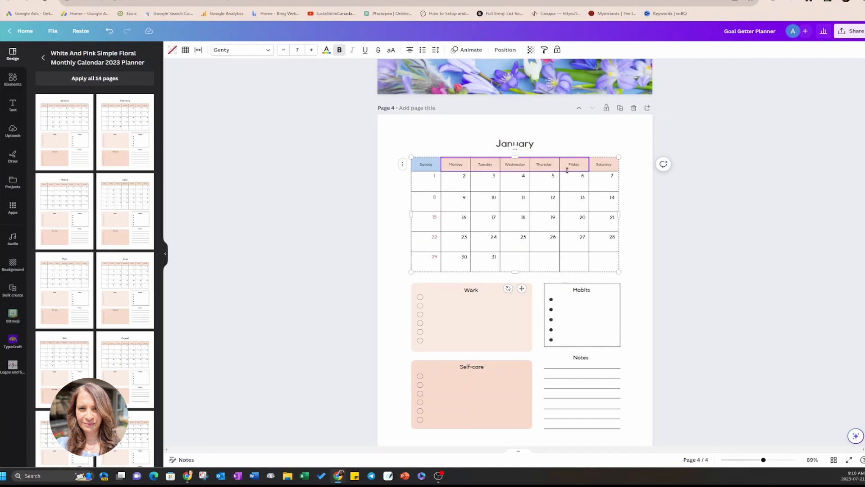
left_click(592, 170, "shift")
left_click(174, 51)
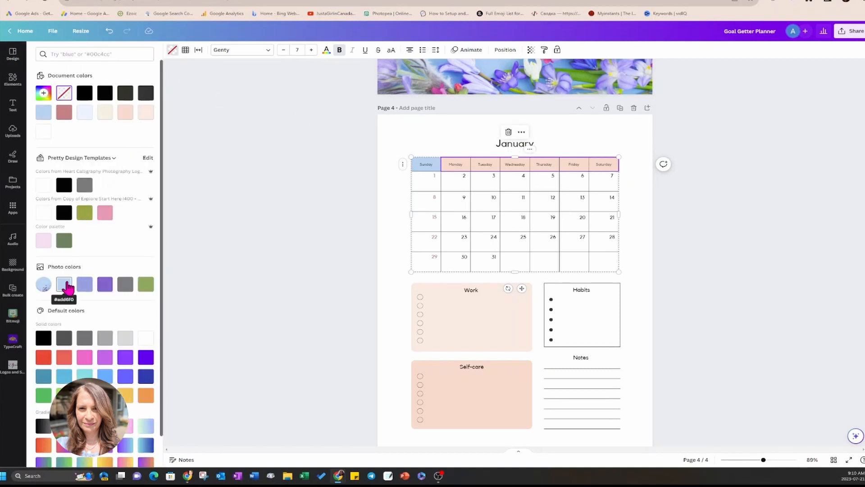
left_click(64, 284)
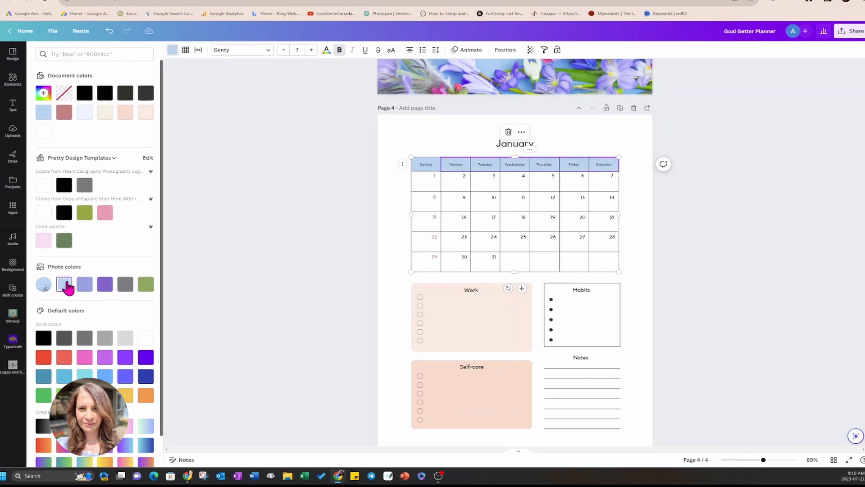
Recolor the Work and Self-care boxes on the January page with the light blue photo color.
left_click(460, 337)
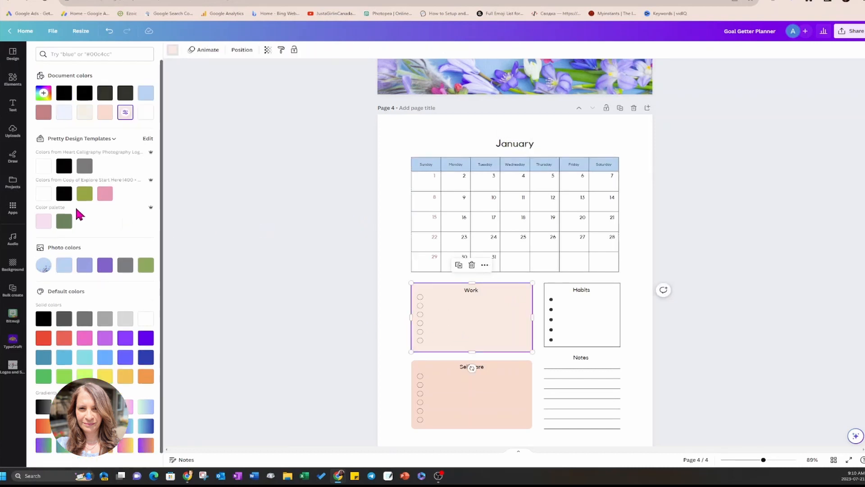
left_click(64, 266)
left_click(498, 408)
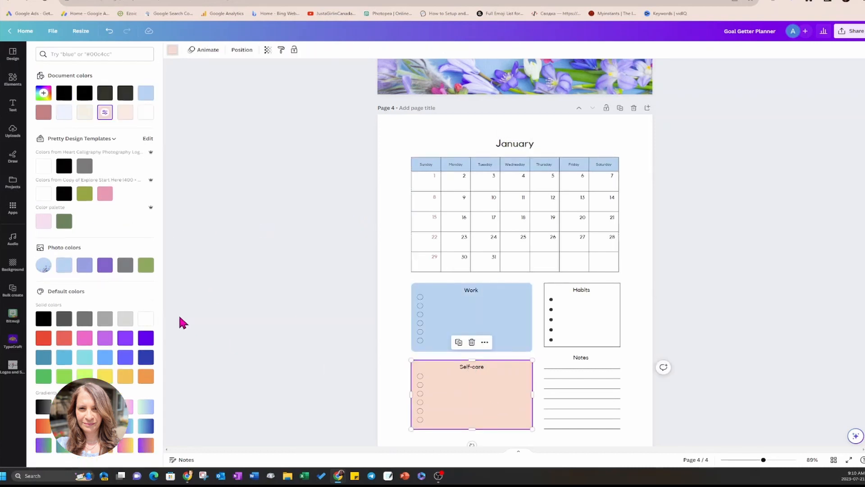
left_click(70, 273)
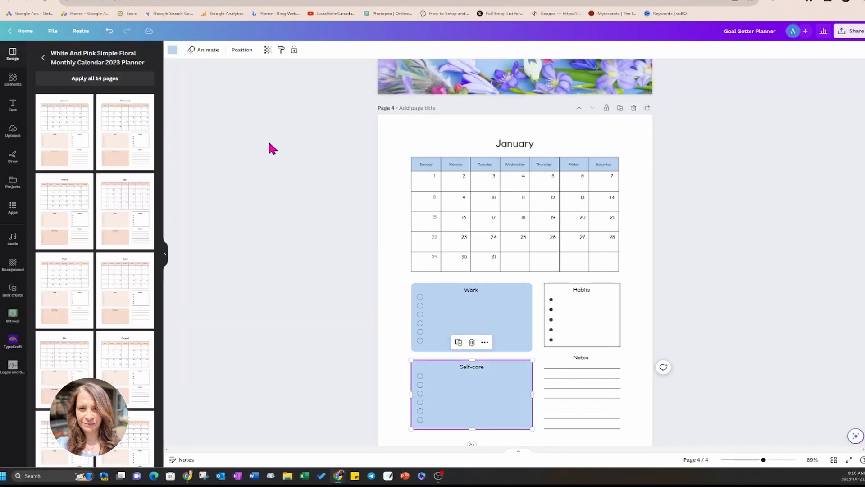
left_click(319, 143)
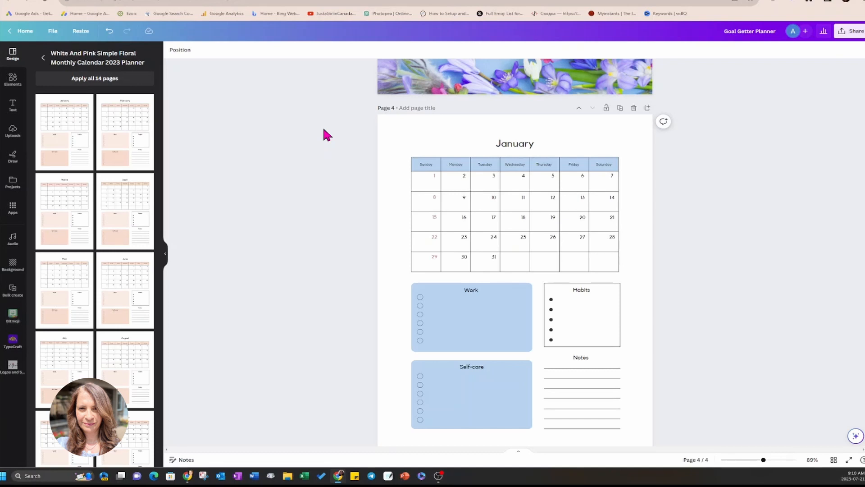
Examine the yearly calendar page and the empty floral-bordered page 3 in comparison with the January page.
left_click_drag(324, 128, 677, 444)
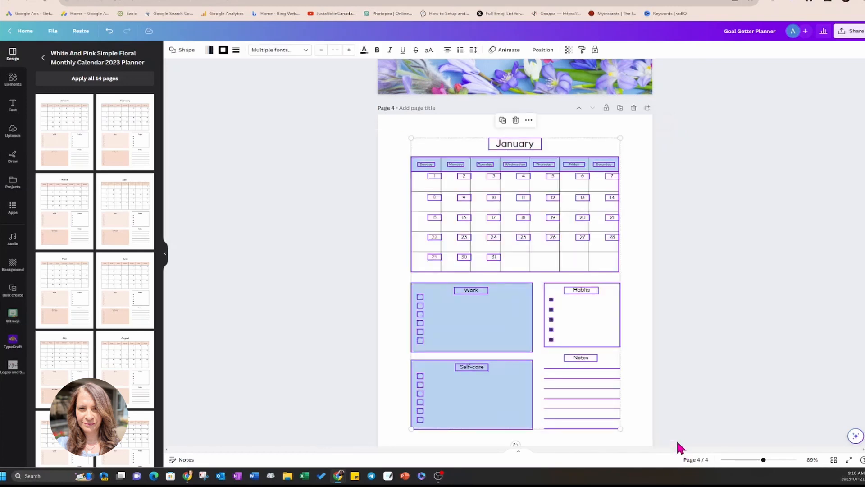
left_click(744, 255)
scroll(742, 263, "up", 6)
scroll(742, 280, "up", 7)
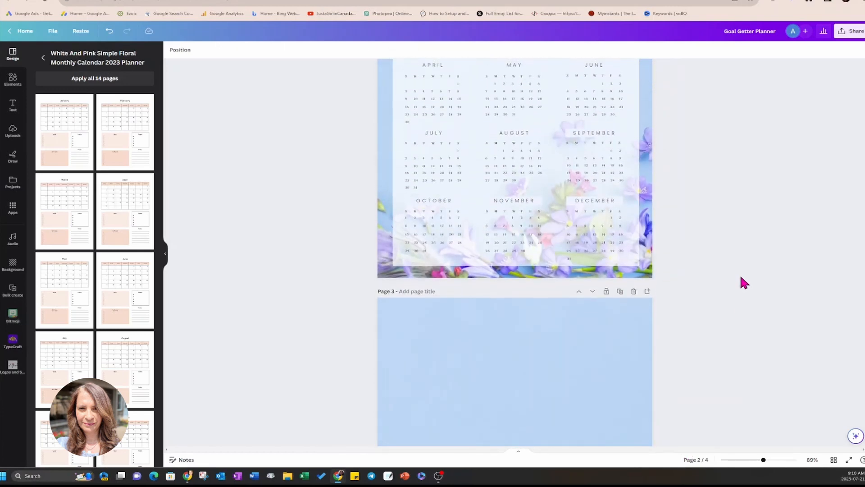
left_click(394, 206)
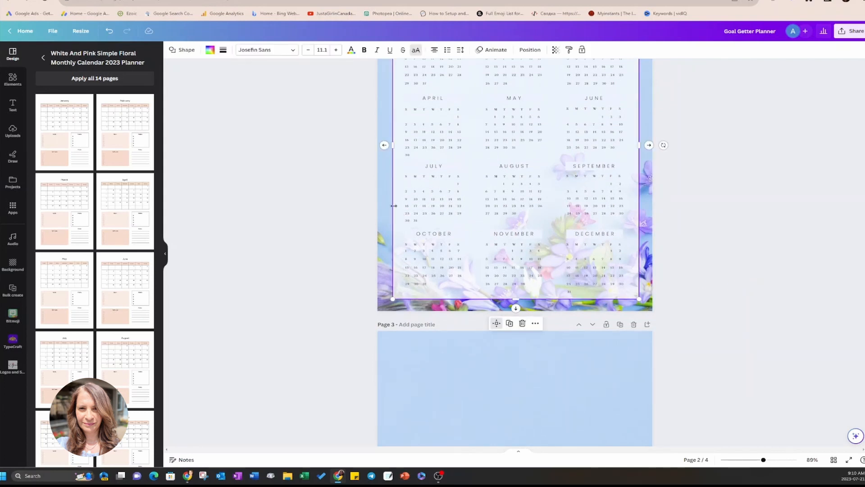
left_click(454, 381)
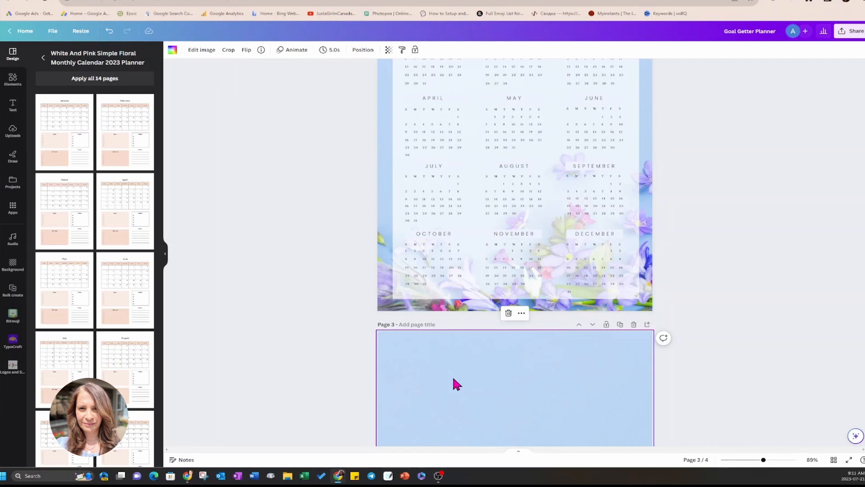
left_click(453, 375)
scroll(450, 370, "down", 5)
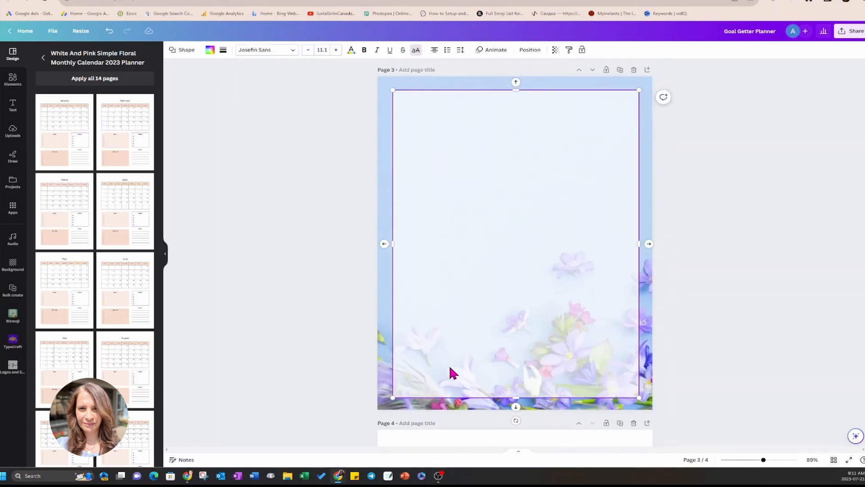
scroll(450, 368, "down", 2)
scroll(721, 315, "down", 4)
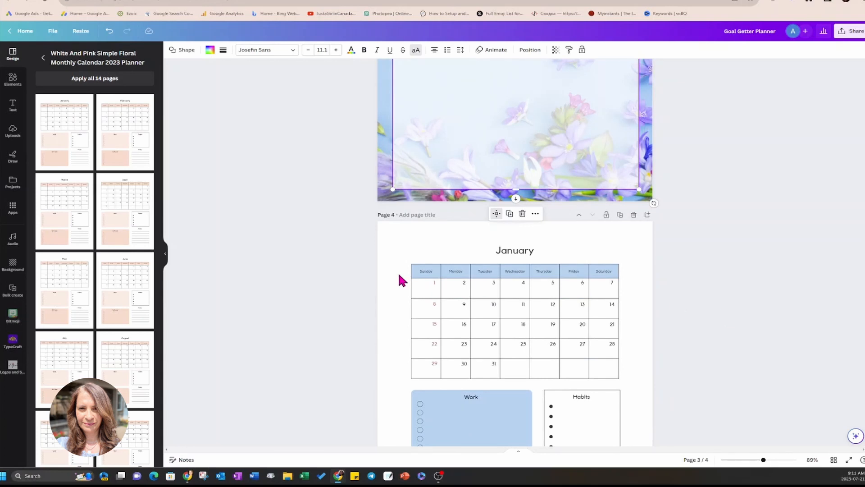
Duplicate the empty floral-bordered page 3 to keep a spare blank copy.
left_click(344, 258)
scroll(826, 275, "up", 5)
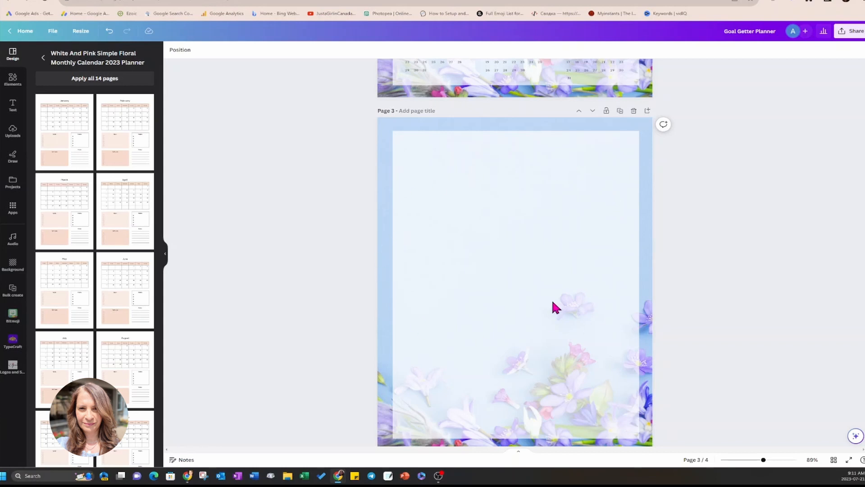
left_click(620, 110)
scroll(780, 284, "down", 4)
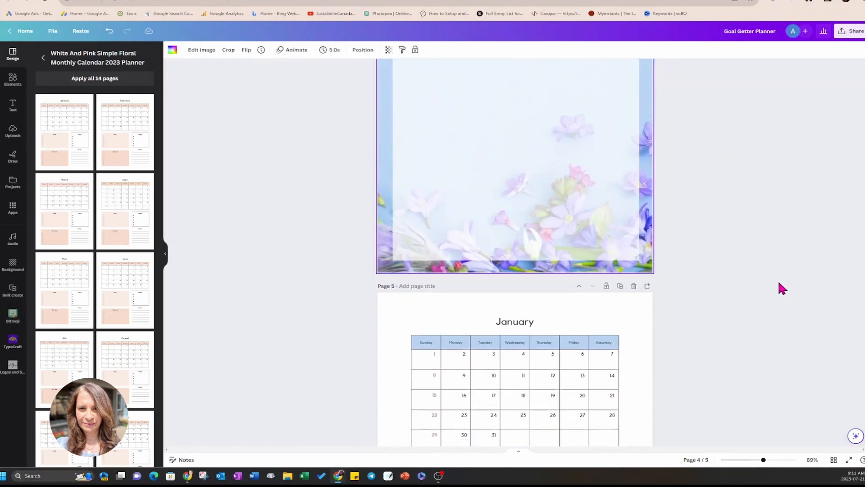
Copy all January calendar elements from page 5 and paste them onto the floral-bordered page 3.
scroll(767, 283, "down", 4)
left_click_drag(326, 123, 668, 445)
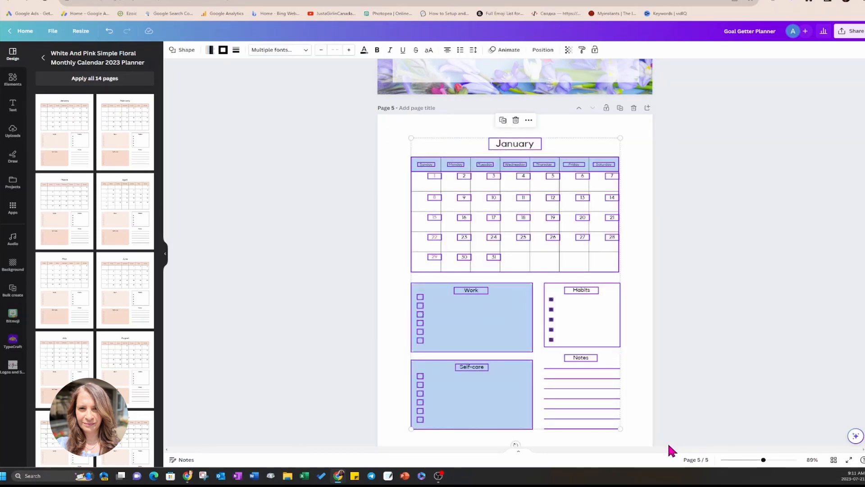
scroll(668, 446, "up", 10)
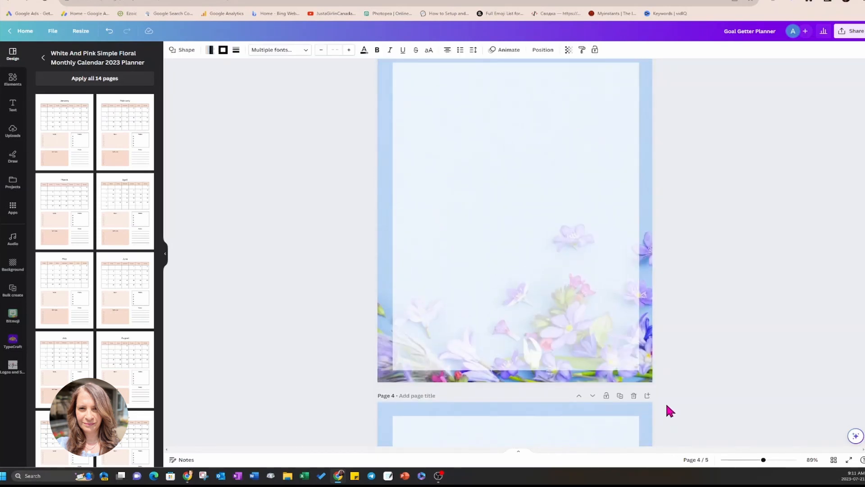
scroll(666, 402, "up", 1)
left_click(591, 240)
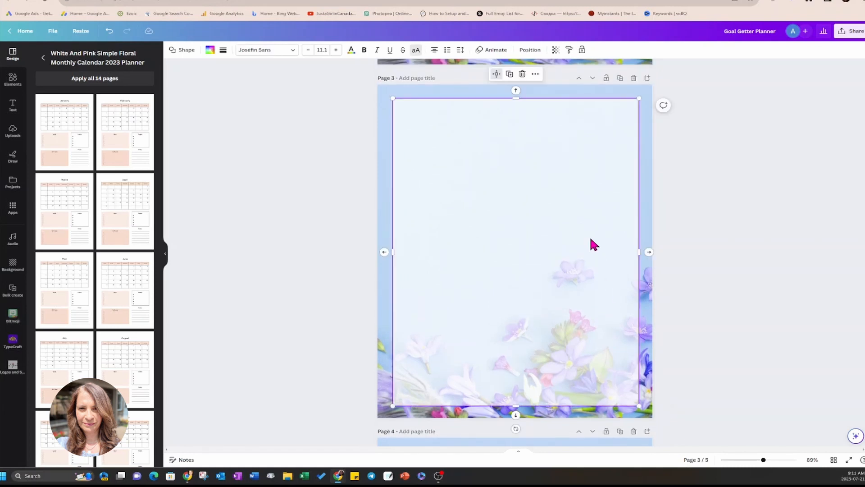
key("ctrl+v")
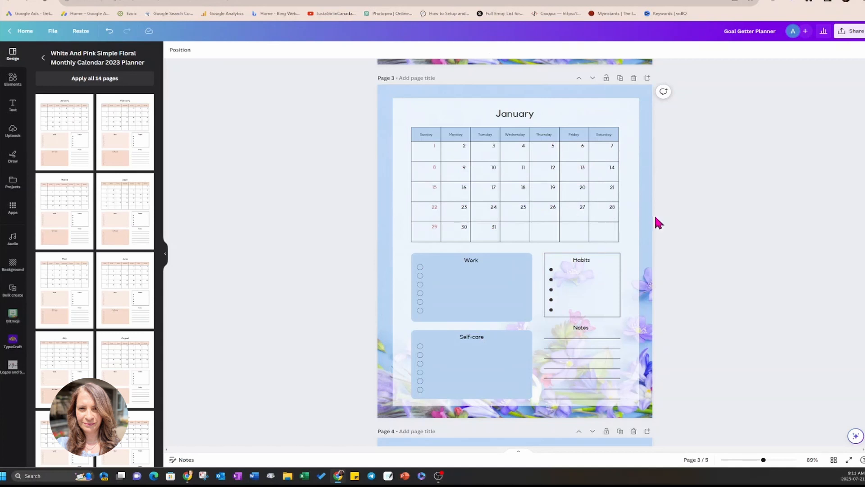
scroll(697, 258, "down", 3)
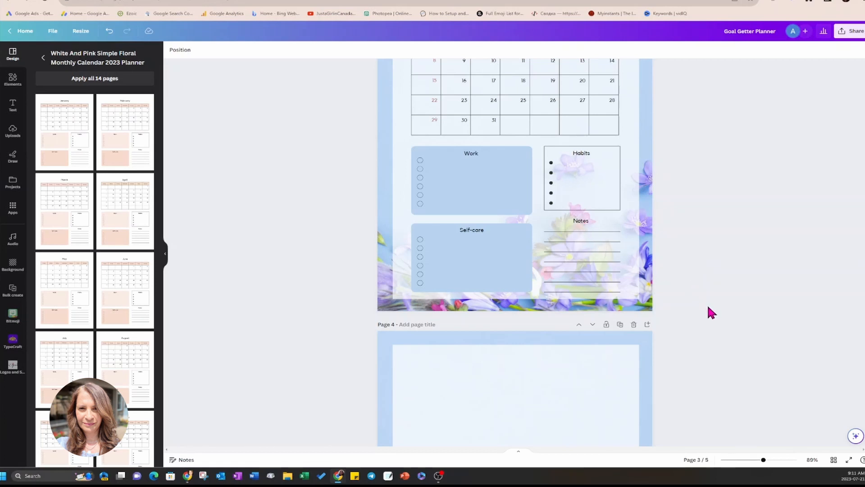
Duplicate the empty floral-bordered page 4 to keep a spare blank copy.
scroll(711, 311, "down", 7)
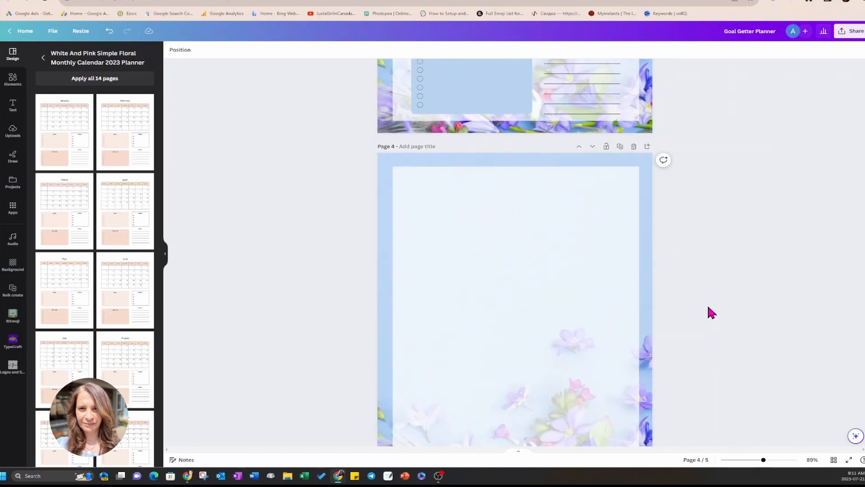
left_click(620, 75)
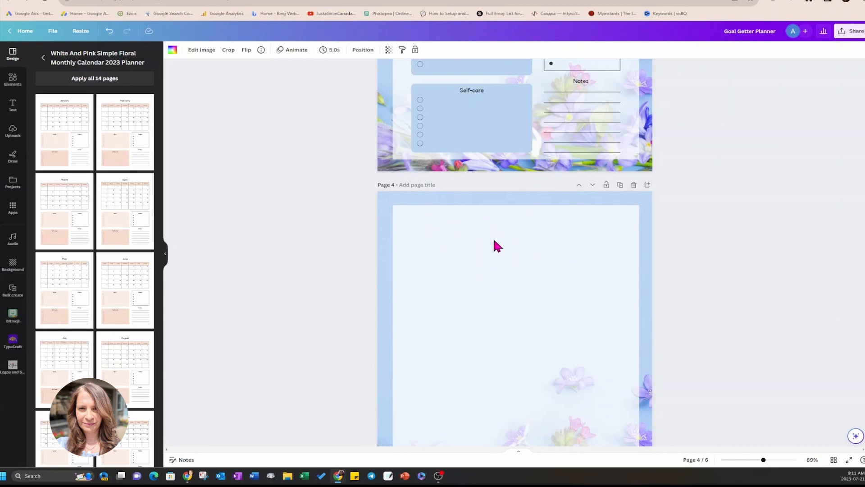
Search the templates for "weekly planner" and apply the Pink Minimal Weekly Planner template to page 4.
left_click(43, 57)
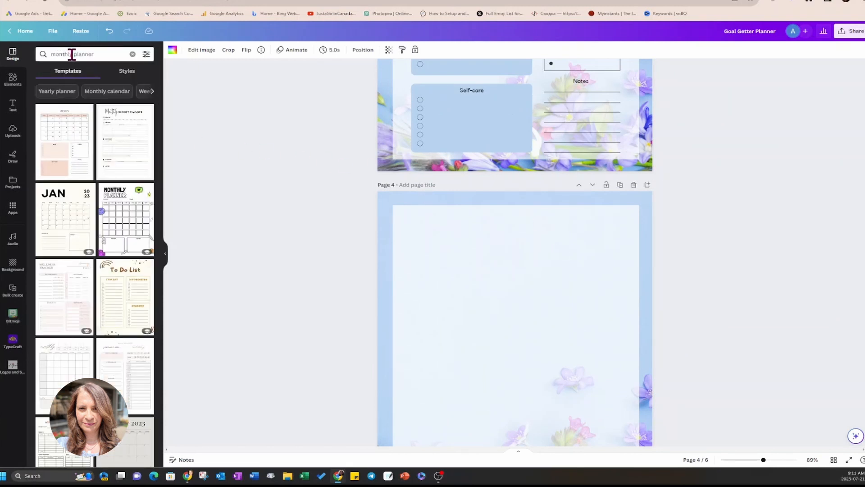
left_click_drag(73, 54, 47, 55)
type("weekly")
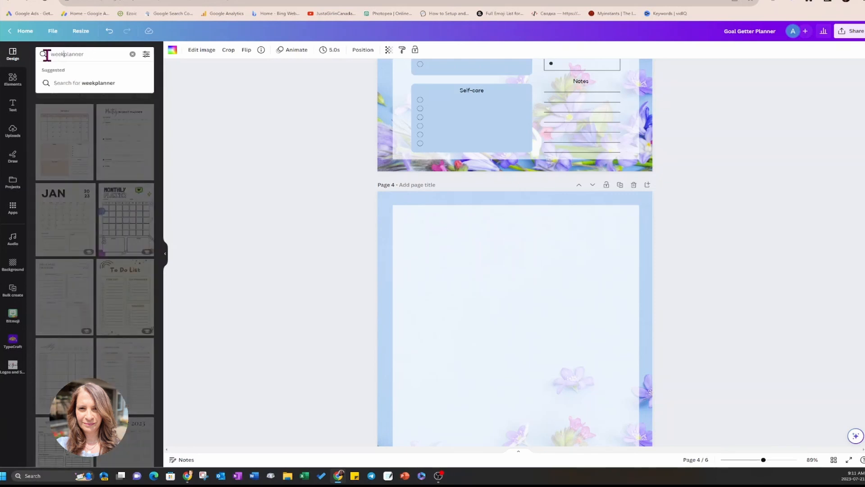
key("Return")
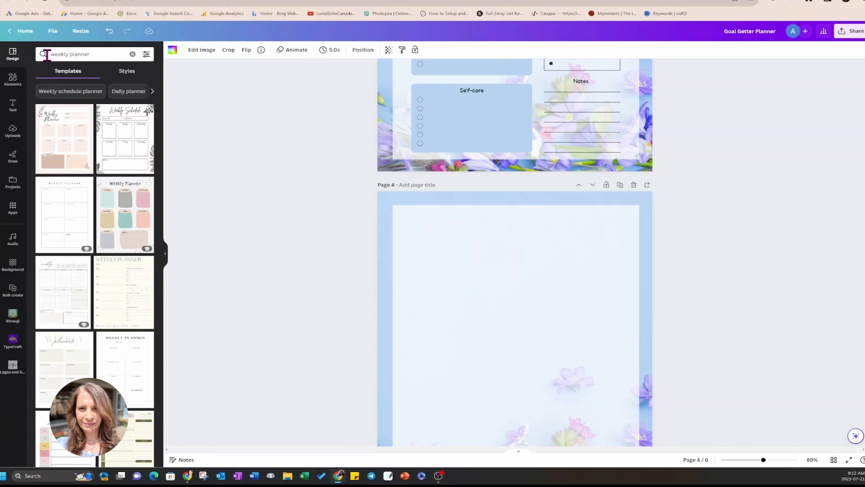
left_click(78, 141)
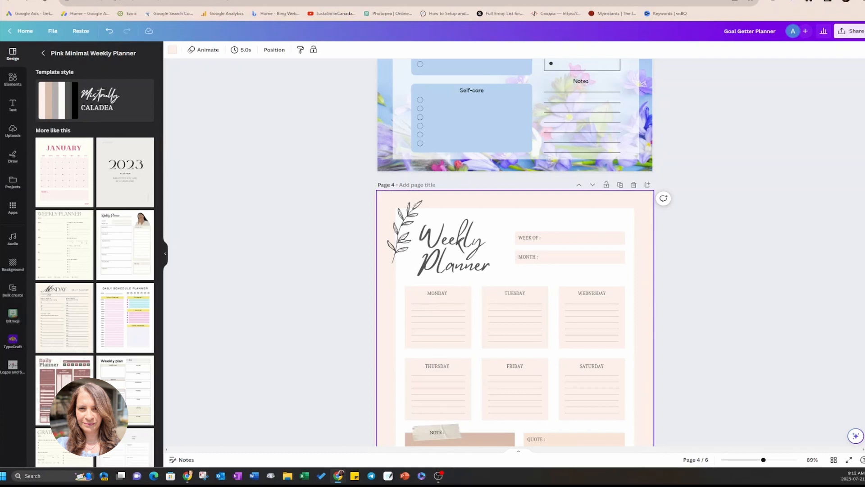
scroll(516, 253, "down", 6)
scroll(212, 393, "up", 6)
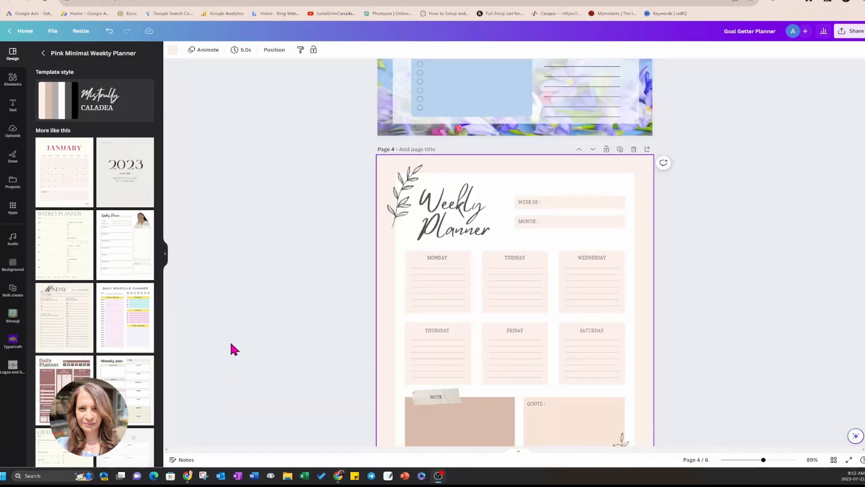
scroll(284, 319, "down", 1)
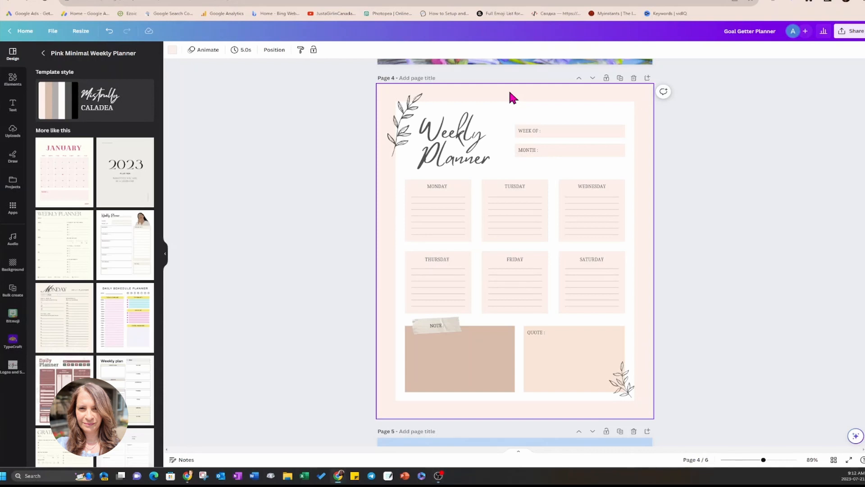
Select and copy the Weekly Planner elements on page 4, leaving out the pink page background.
left_click(509, 113)
left_click(322, 124)
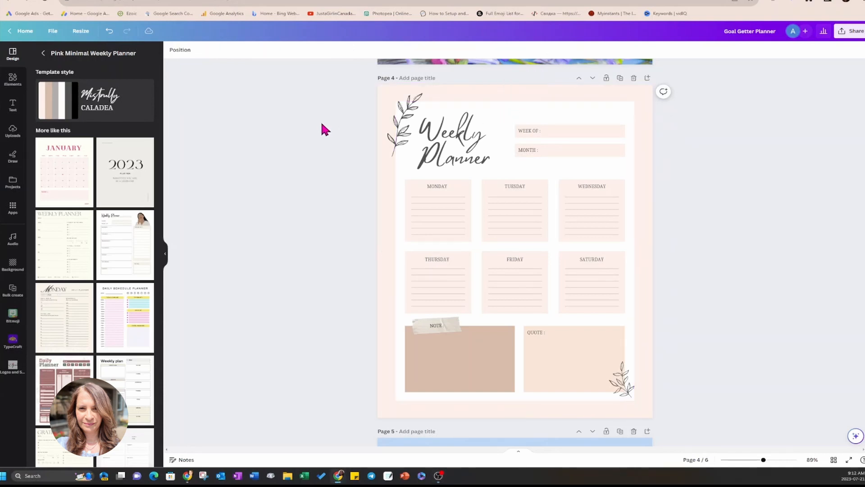
left_click(509, 116)
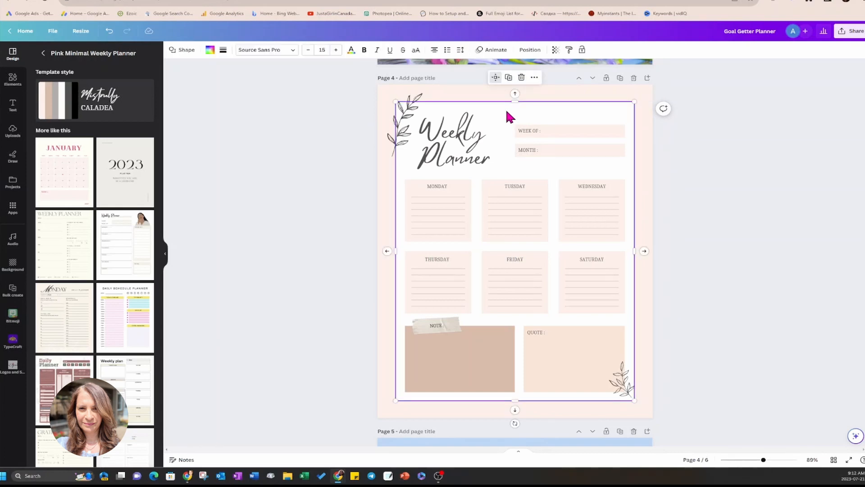
left_click(353, 129)
left_click_drag(349, 119, 599, 381)
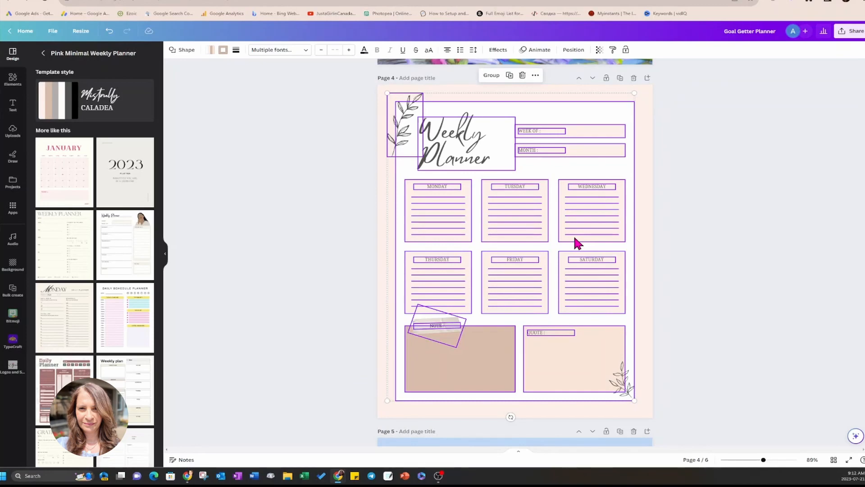
Duplicate the empty floral-bordered page 5 so another blank copy remains for further planner pages.
scroll(564, 244, "up", 10)
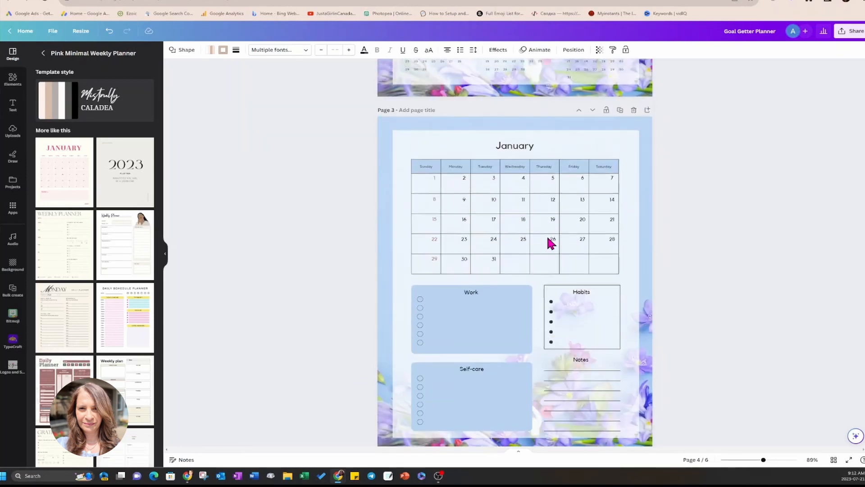
scroll(550, 243, "down", 6)
scroll(551, 243, "down", 10)
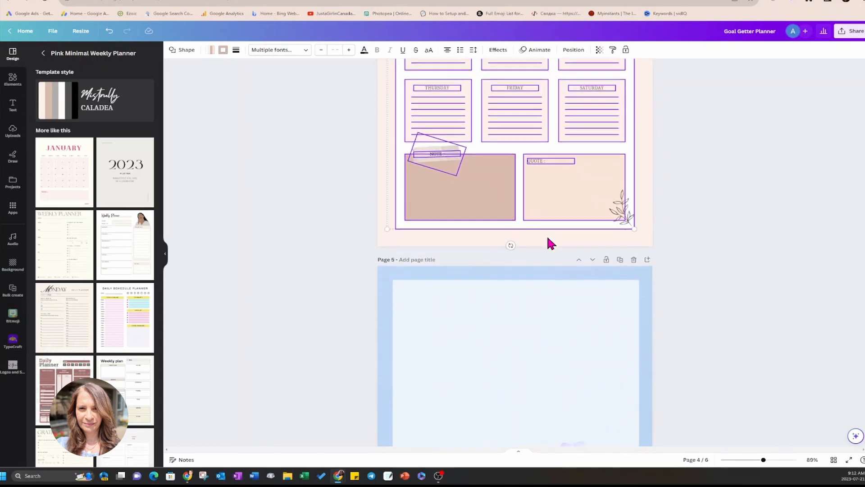
left_click(532, 270)
scroll(532, 270, "down", 6)
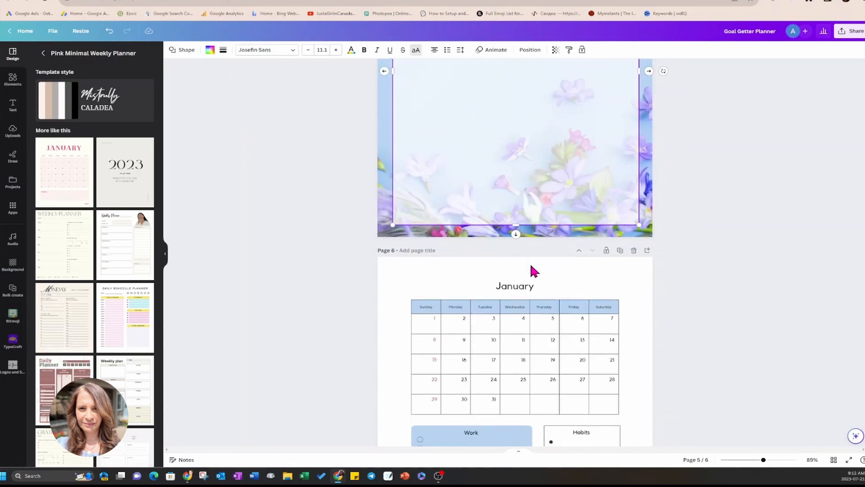
scroll(533, 271, "up", 6)
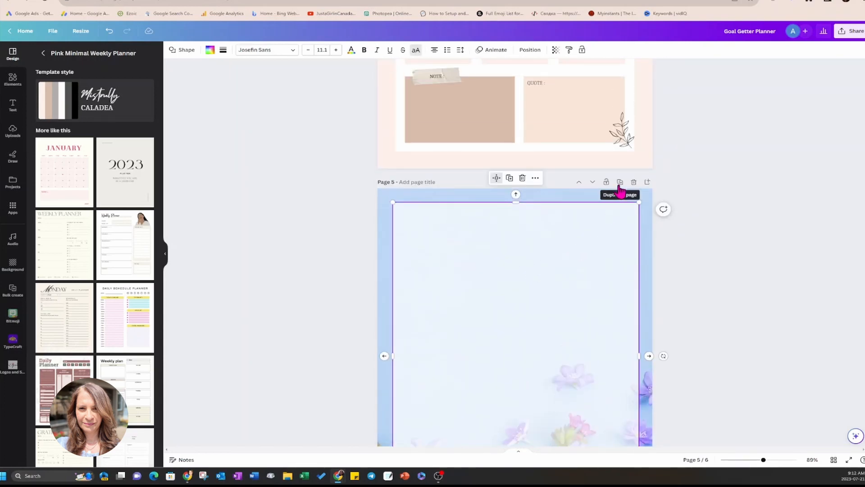
left_click(620, 183)
Paste the copied Weekly Planner elements onto the floral-bordered page 5.
scroll(575, 209, "up", 6)
left_click(550, 218)
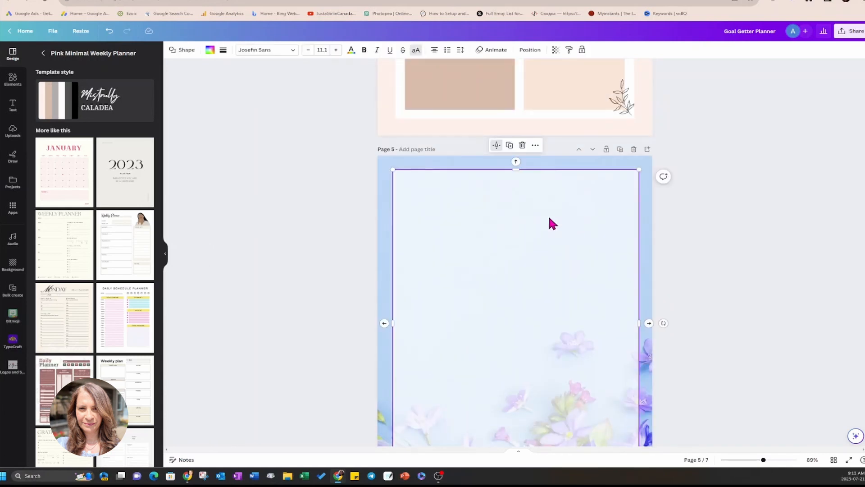
key("ctrl+v")
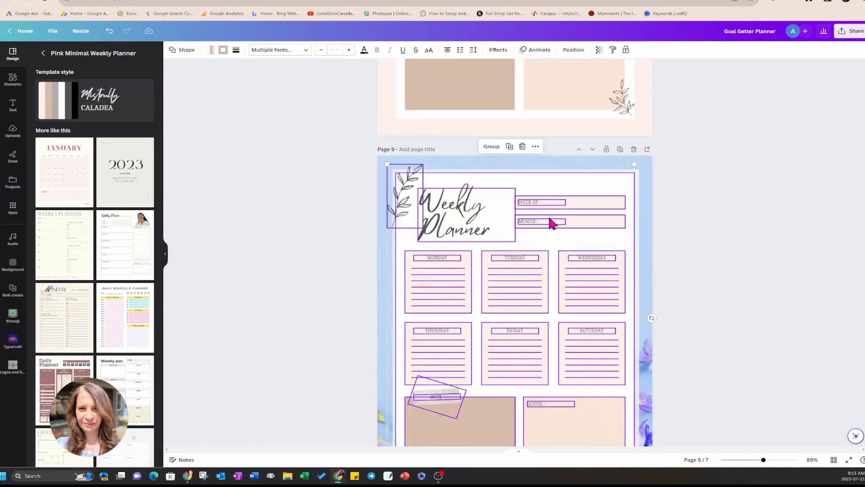
Delete the leaf illustration beside the Weekly Planner title on page 5.
left_click(687, 179)
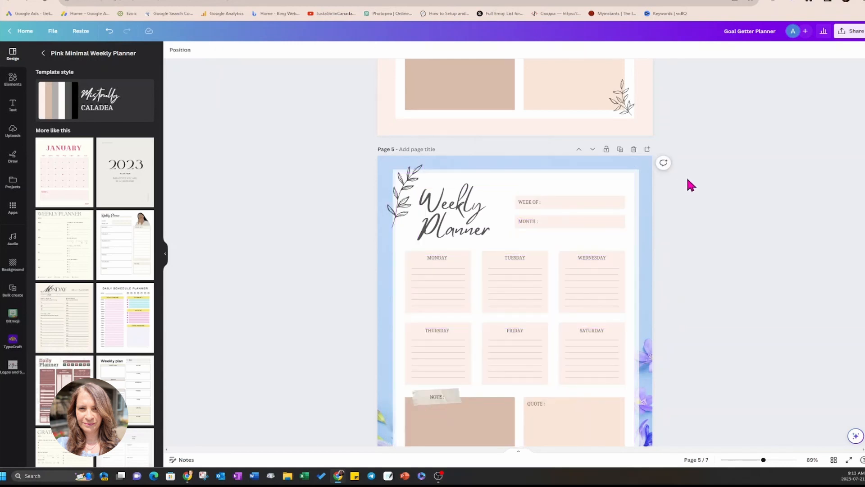
scroll(687, 180, "down", 3)
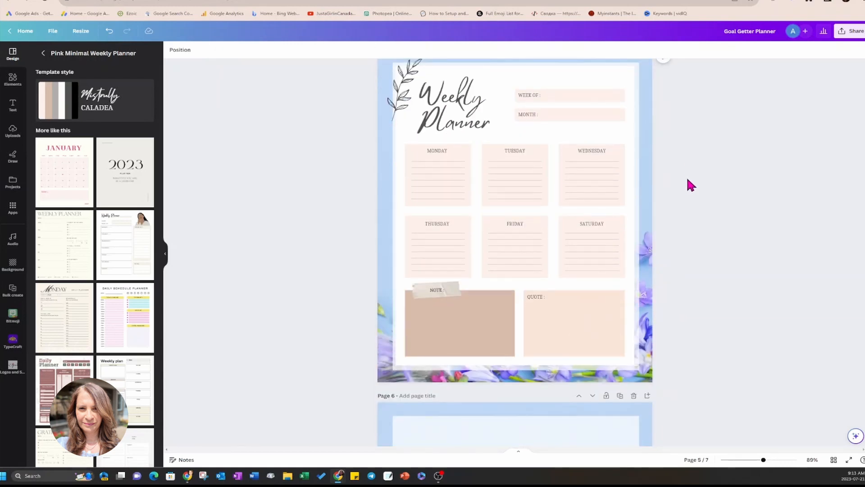
left_click(408, 103)
key("Delete")
Recolour the pink boxes across all pages and page 5's Quote box with the light blue from the photo colours.
left_click(616, 97)
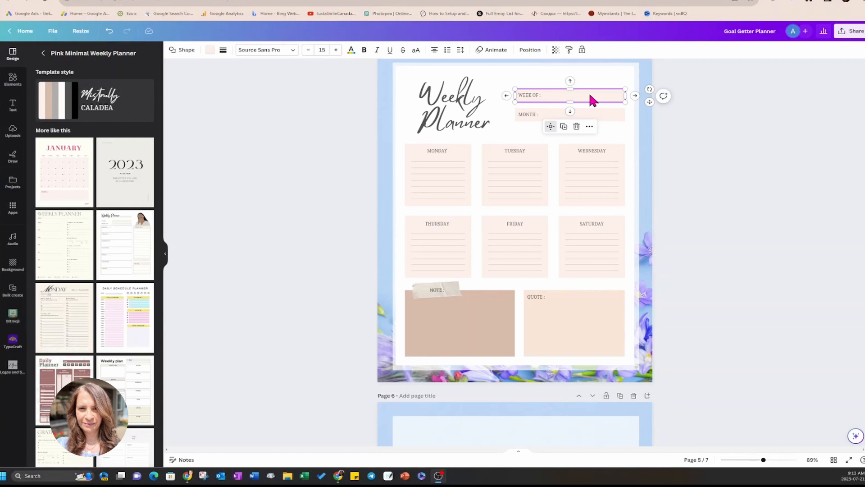
left_click(211, 58)
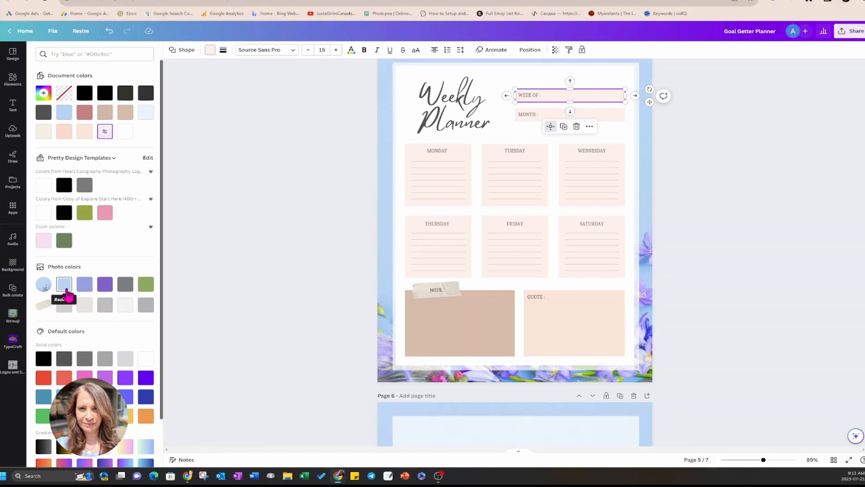
left_click(66, 291)
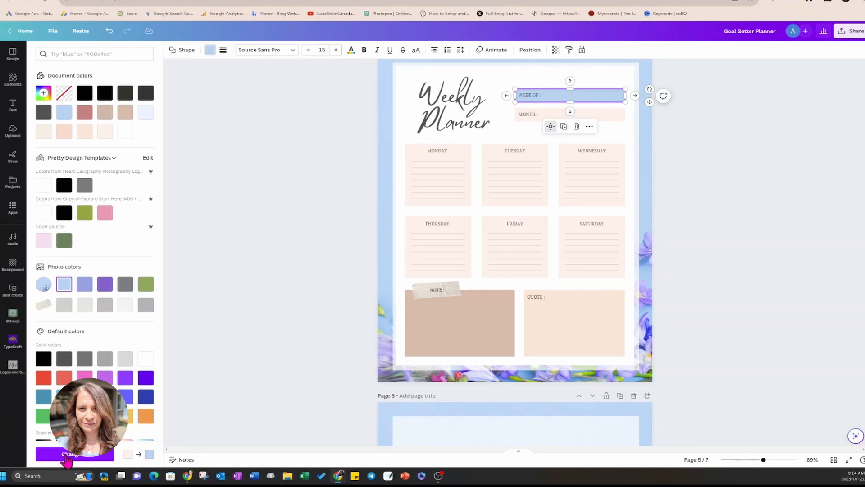
left_click(66, 457)
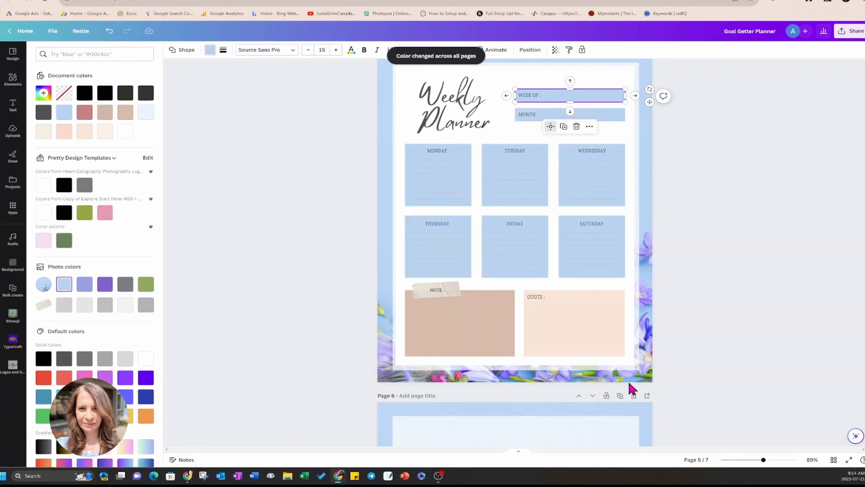
left_click(563, 337)
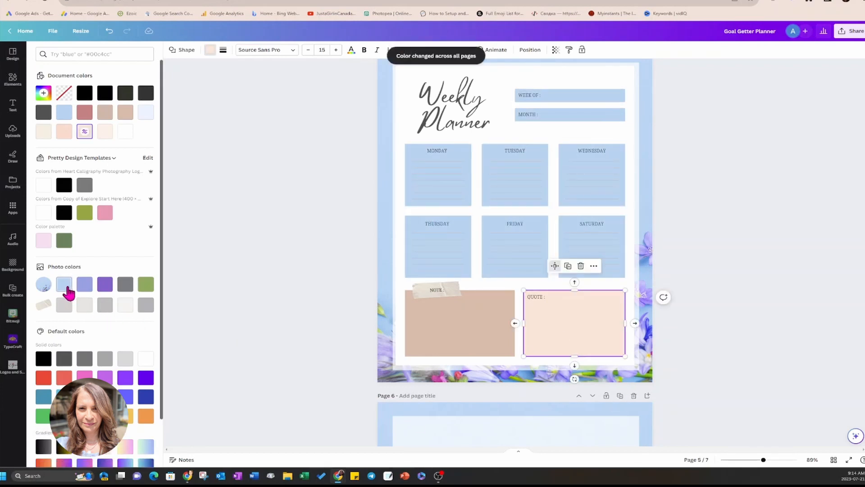
left_click(67, 290)
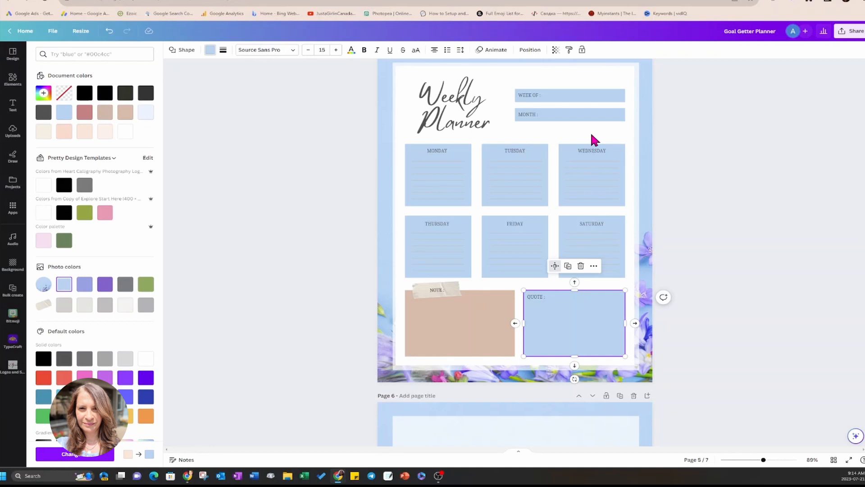
Change the light blue of the Week Of box to the very pale blue document colour across all pages.
left_click(582, 100)
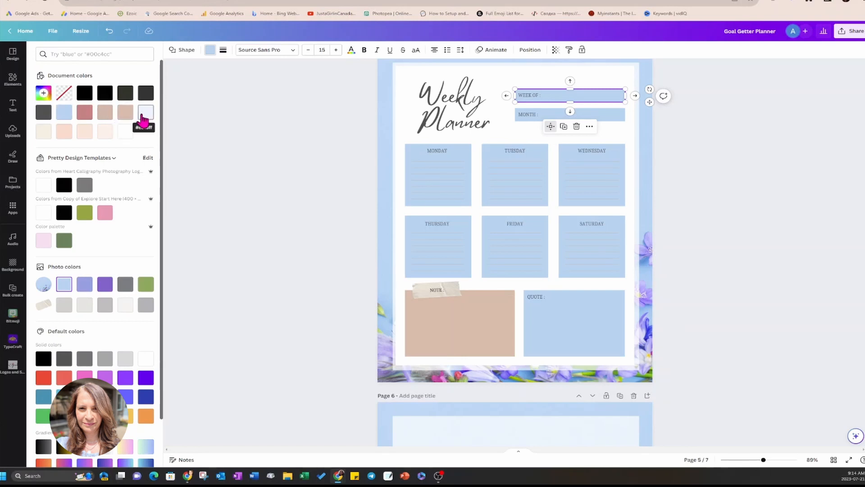
left_click(144, 119)
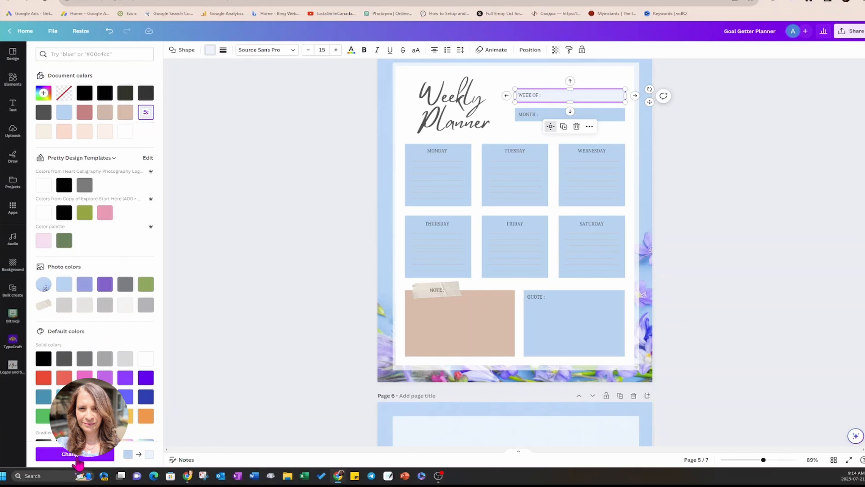
left_click(77, 456)
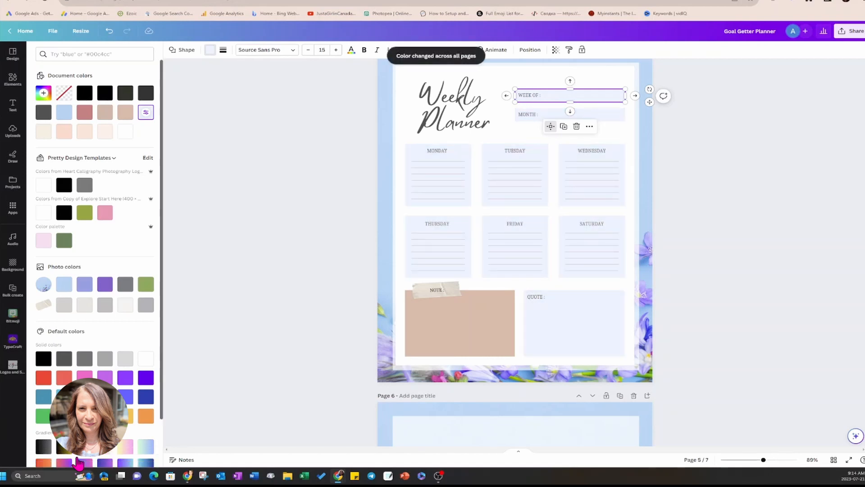
Fill the brown Note box on page 5 with the light blue from the photo colours.
left_click(445, 339)
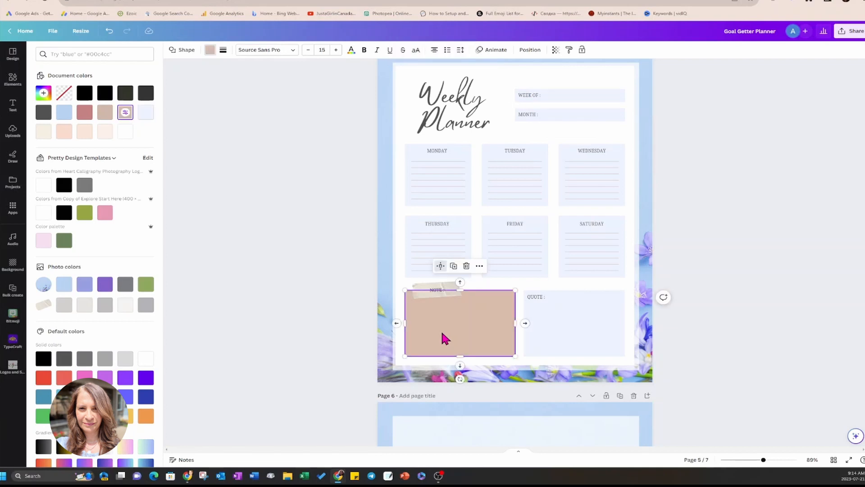
left_click(64, 284)
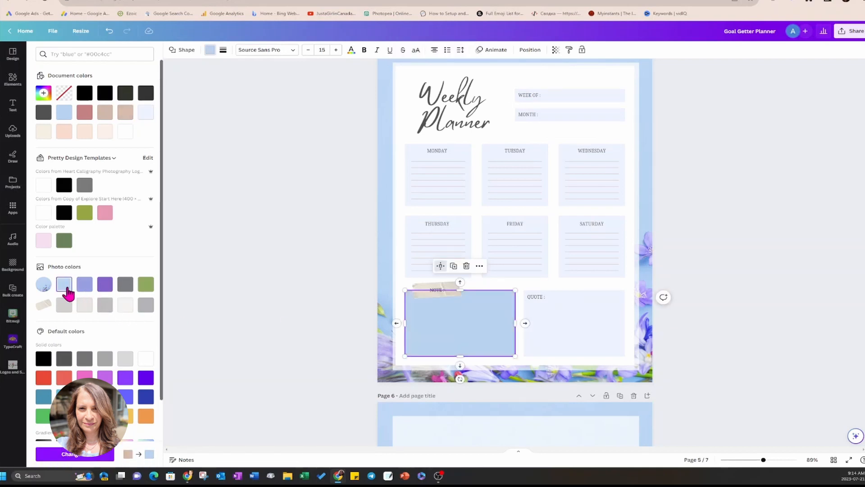
key("Escape")
key("Escape")
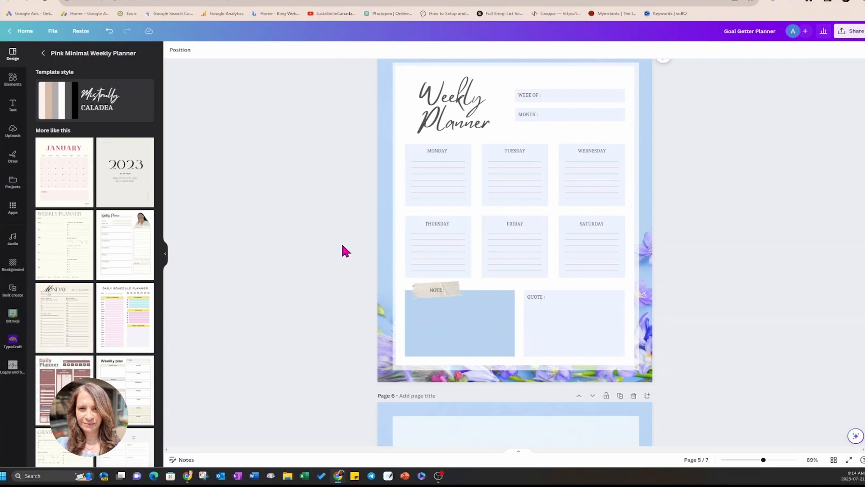
Set the Monday writing line's colour to black and apply that change to the matching lines across all pages.
left_click(431, 164)
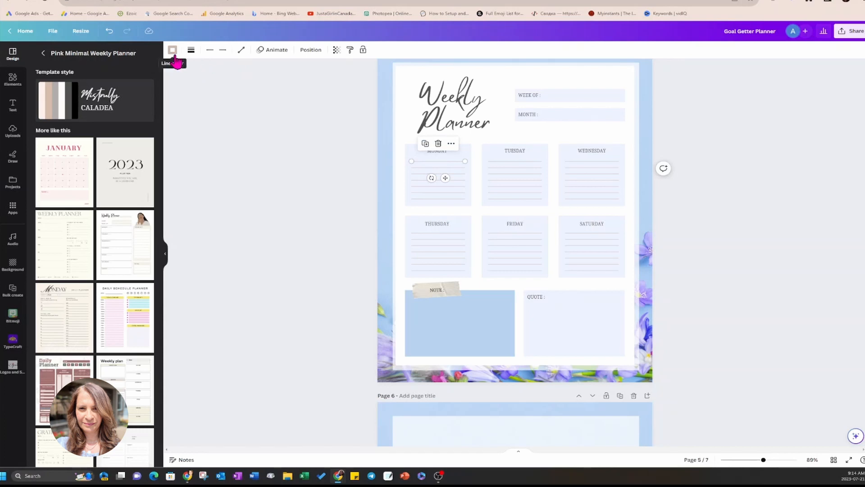
left_click(173, 50)
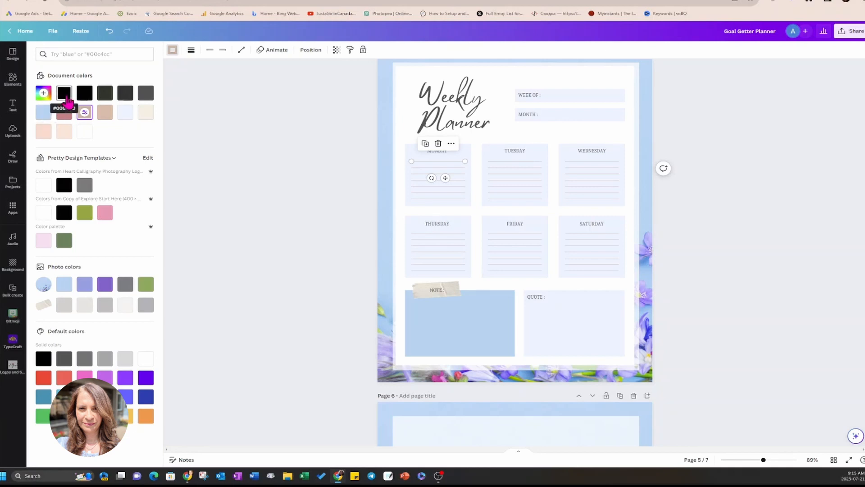
left_click(66, 95)
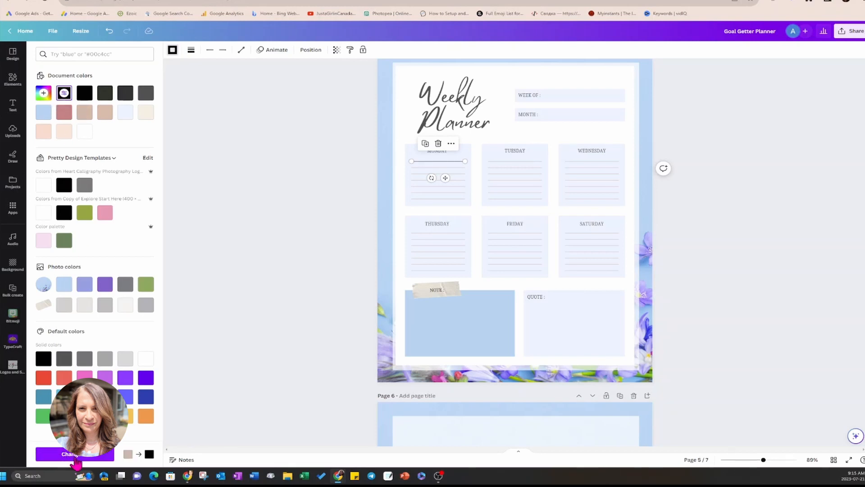
left_click(75, 456)
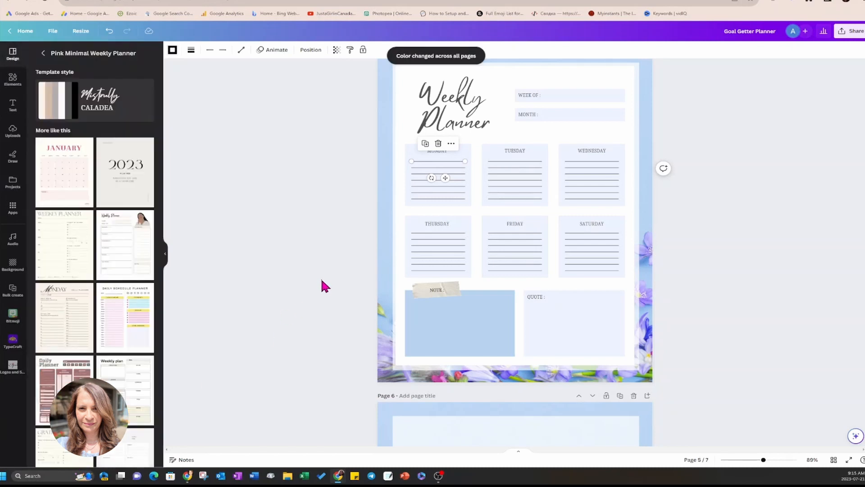
left_click(321, 281)
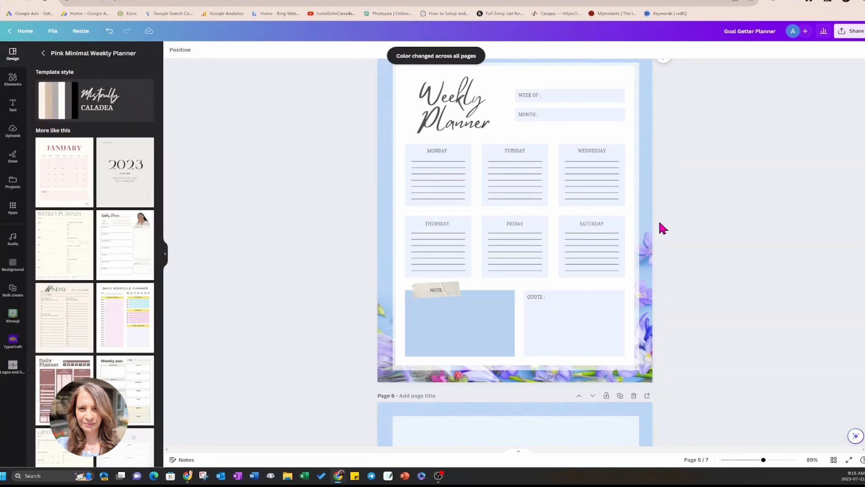
Go to page 6 and search the design templates for "daily planner".
scroll(470, 249, "down", 5)
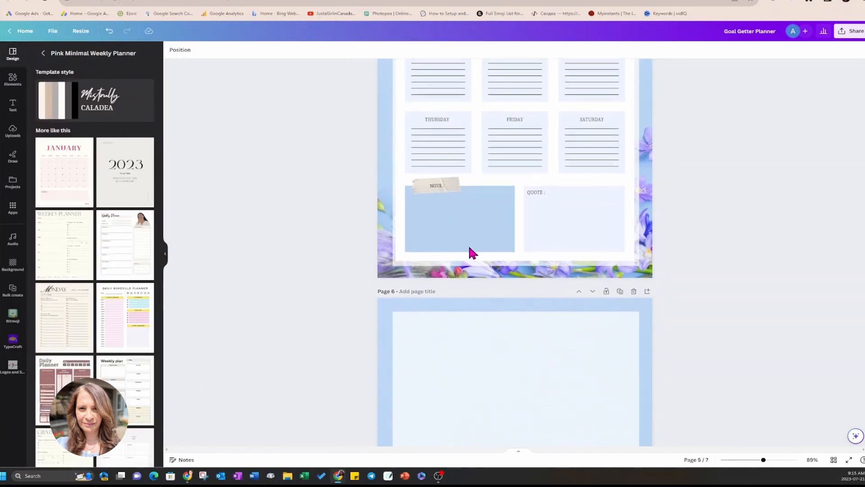
scroll(469, 244, "down", 2)
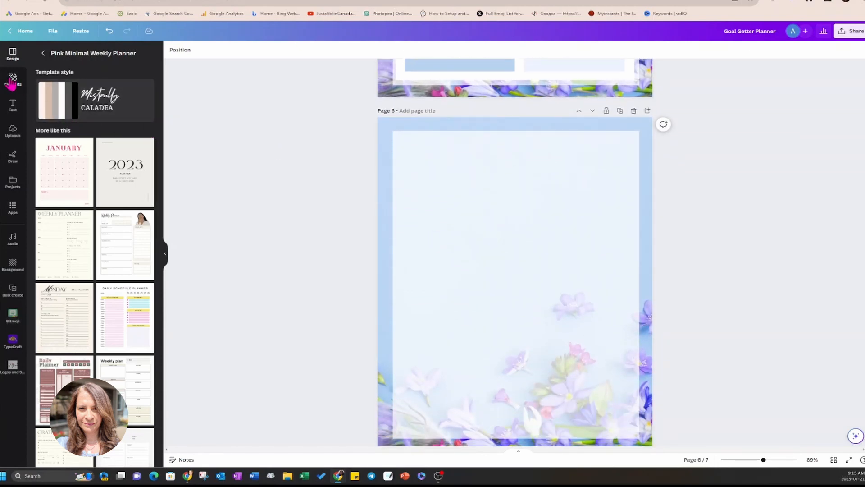
left_click(13, 80)
left_click(21, 55)
left_click(42, 54)
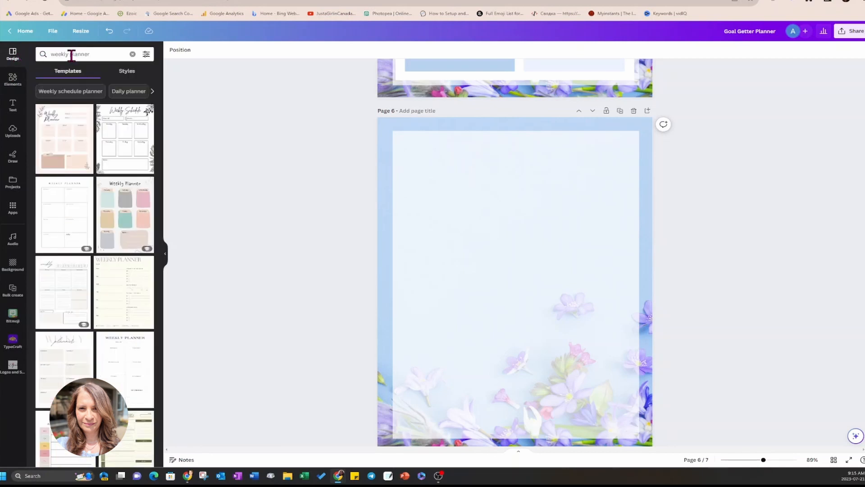
left_click_drag(70, 54, 52, 54)
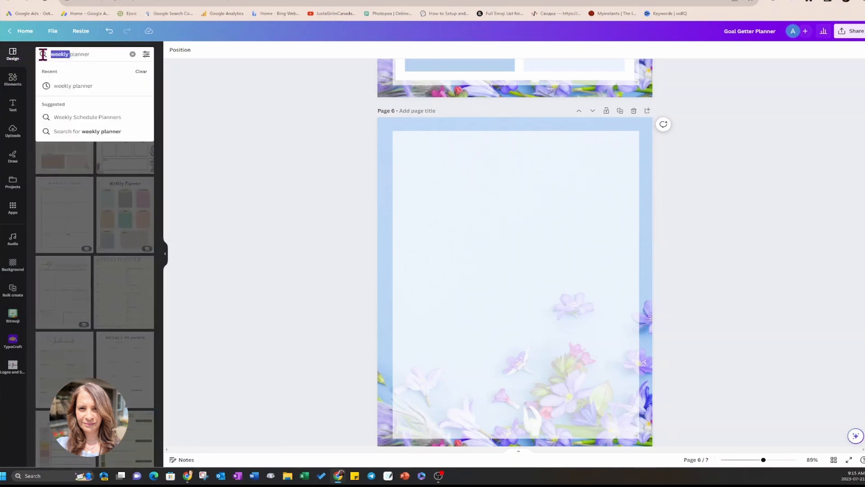
type("daily")
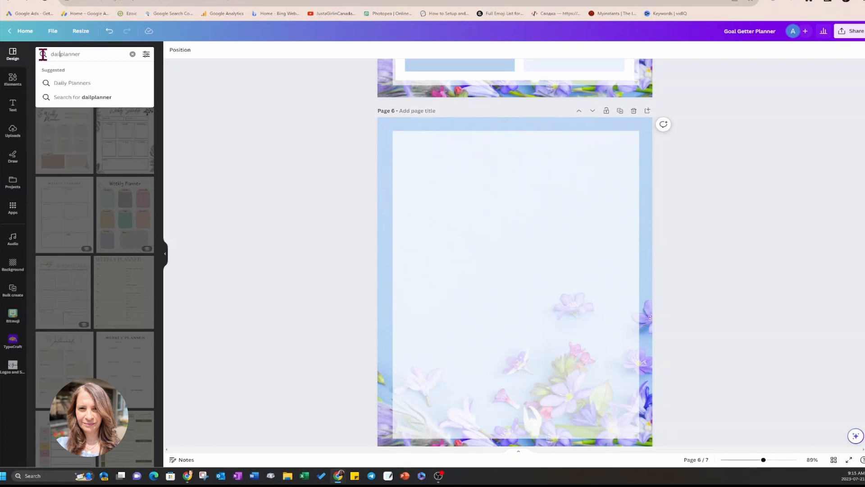
key("Return")
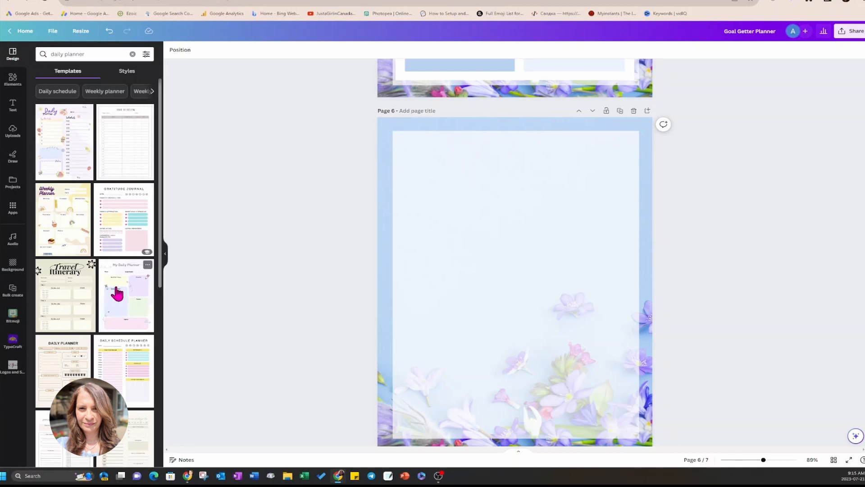
Apply the Pink Minimalist Dated Personal Daily Planner template to page 6.
scroll(61, 370, "down", 1)
scroll(62, 370, "down", 4)
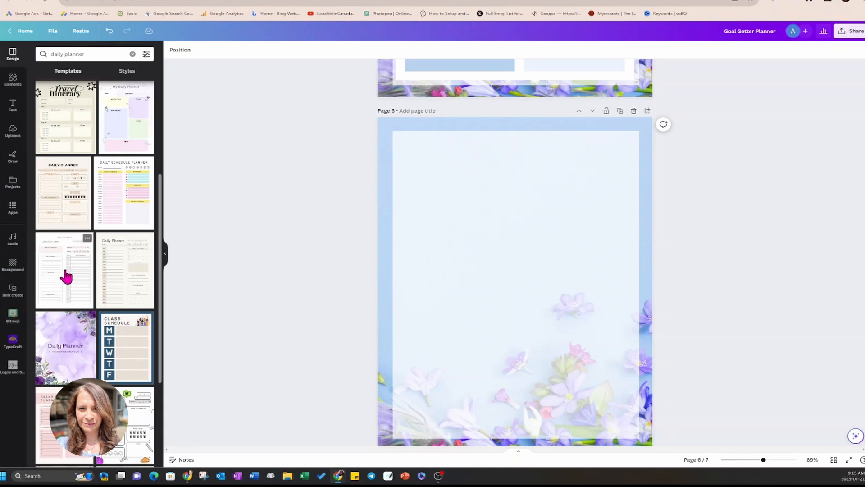
left_click(66, 275)
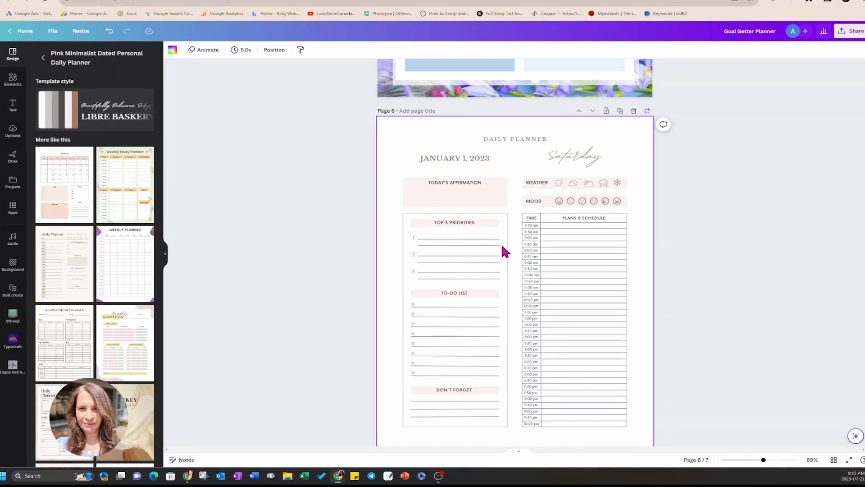
scroll(769, 247, "down", 3)
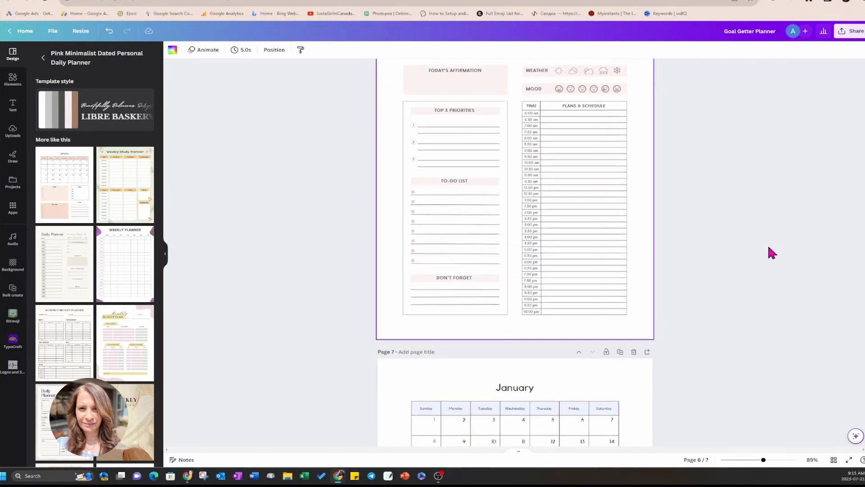
Duplicate page 5, the weekly planner with the floral border.
scroll(769, 247, "up", 3)
scroll(771, 253, "up", 3)
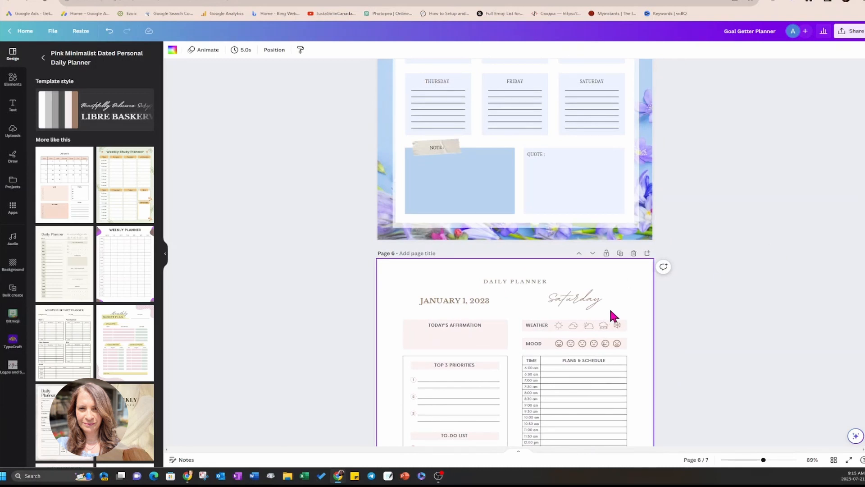
scroll(611, 311, "up", 1)
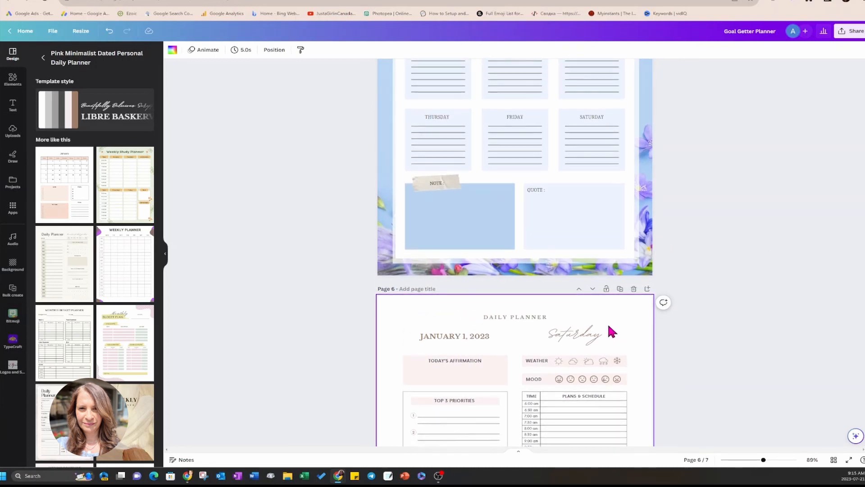
scroll(608, 323, "up", 5)
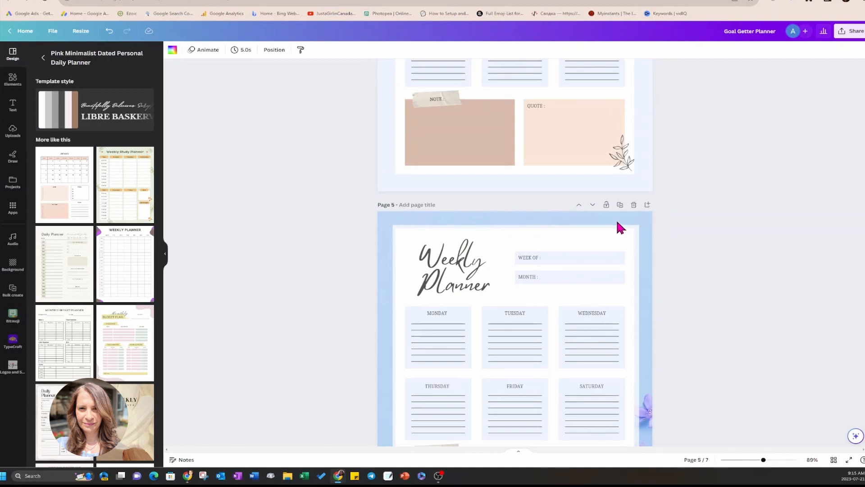
scroll(621, 225, "up", 1)
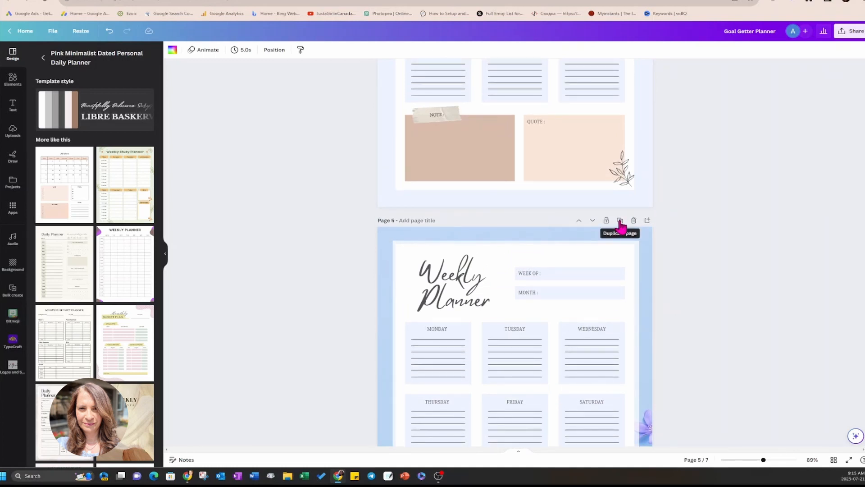
left_click(620, 221)
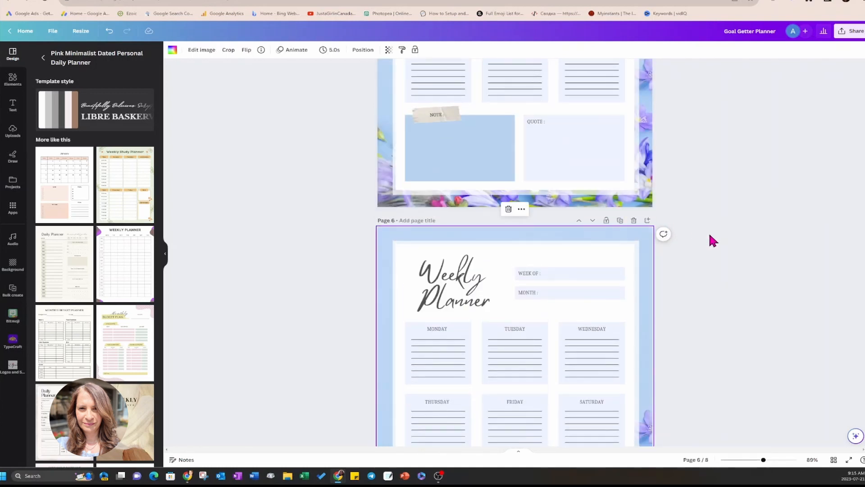
Delete all the weekly planner elements from page 6 so only the blue floral background image is left.
left_click_drag(330, 234, 612, 429)
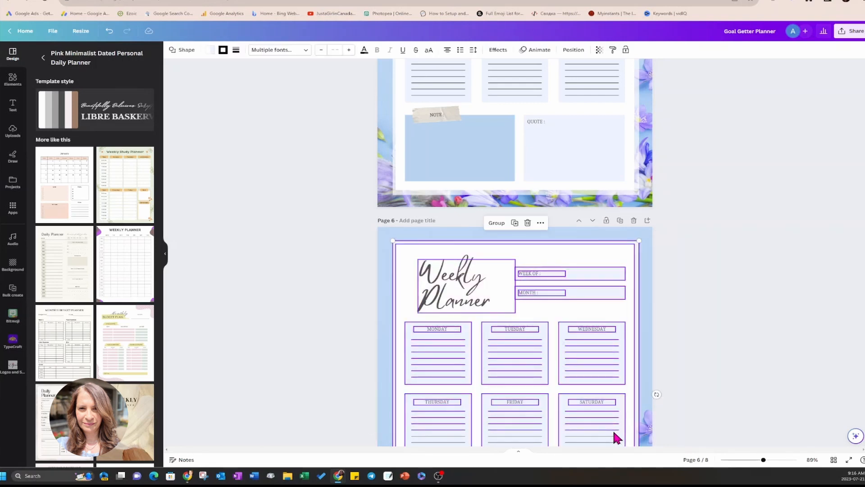
key("Delete")
scroll(664, 343, "down", 6)
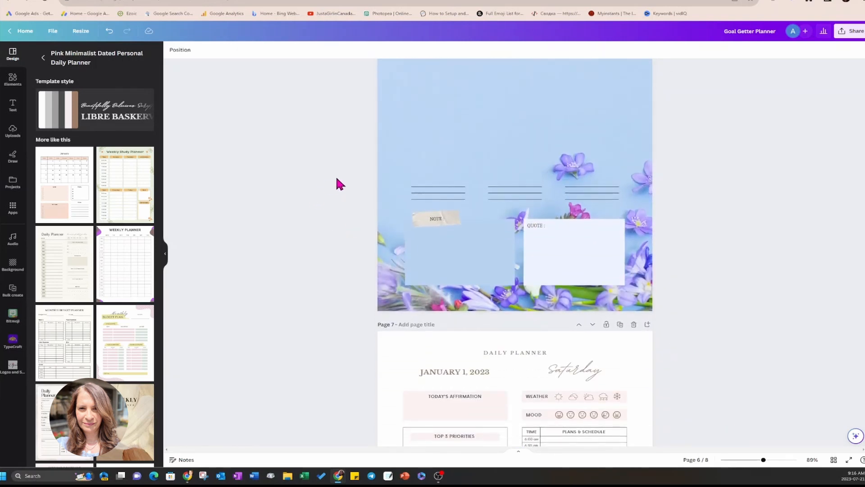
left_click_drag(340, 184, 645, 309)
key("Delete")
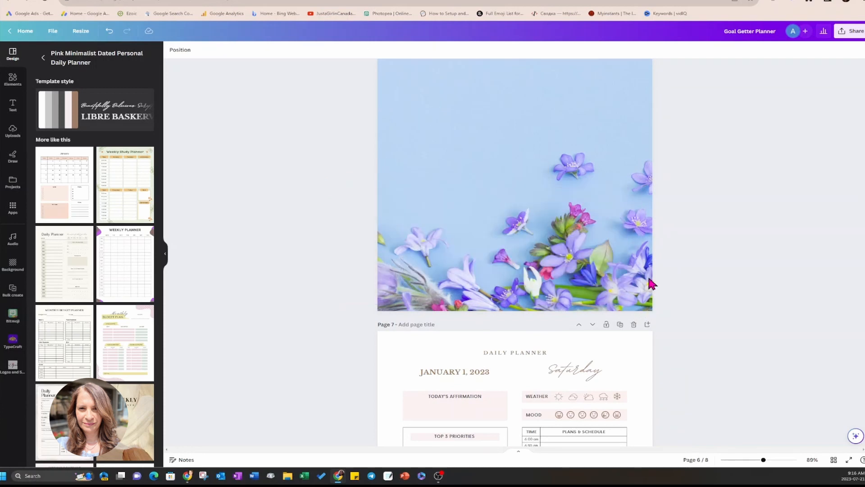
Copy all the daily planner elements from page 7 onto the floral background of page 6.
scroll(639, 257, "down", 5)
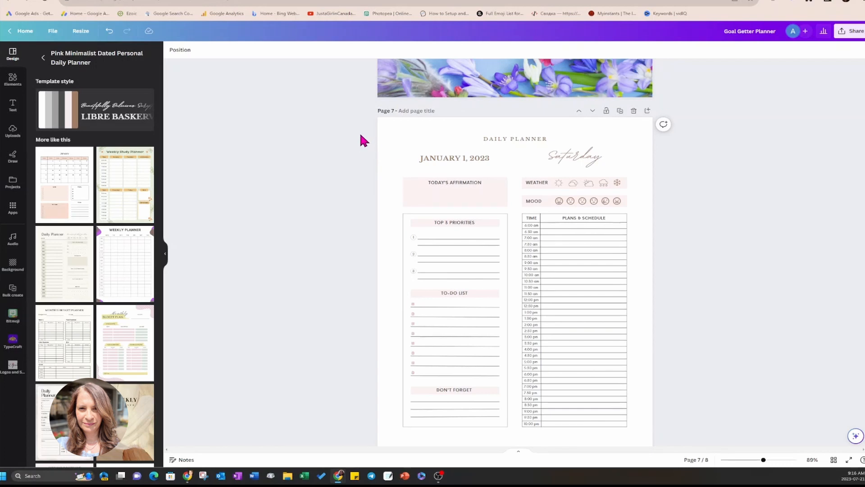
left_click_drag(360, 131, 644, 444)
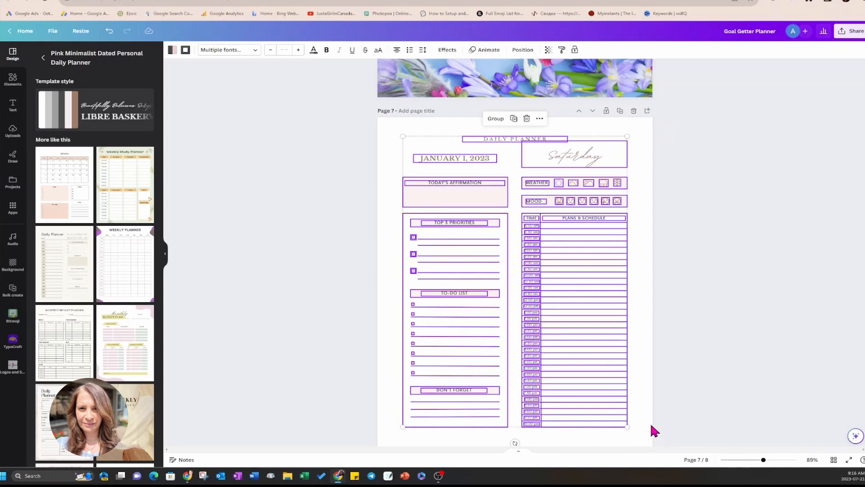
scroll(649, 428, "up", 12)
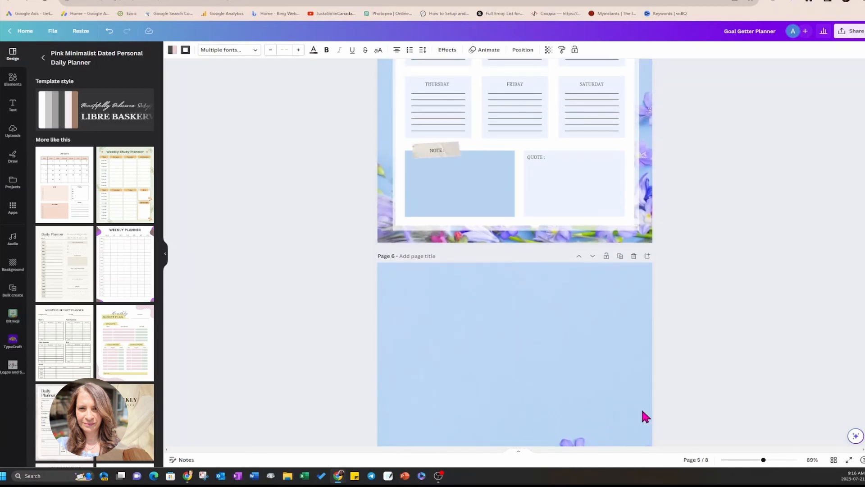
left_click(578, 343)
key("ctrl+v")
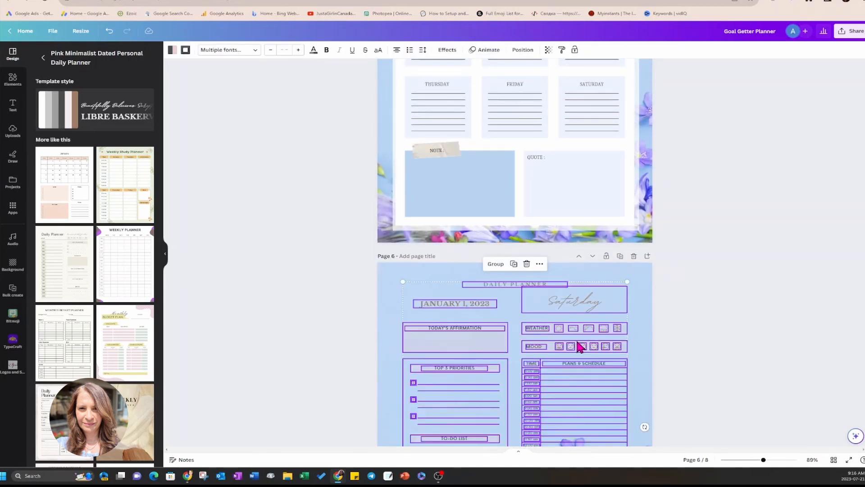
left_click(740, 261)
Delete the original white daily planner page and the January calendar page that follow page 6.
scroll(742, 262, "down", 5)
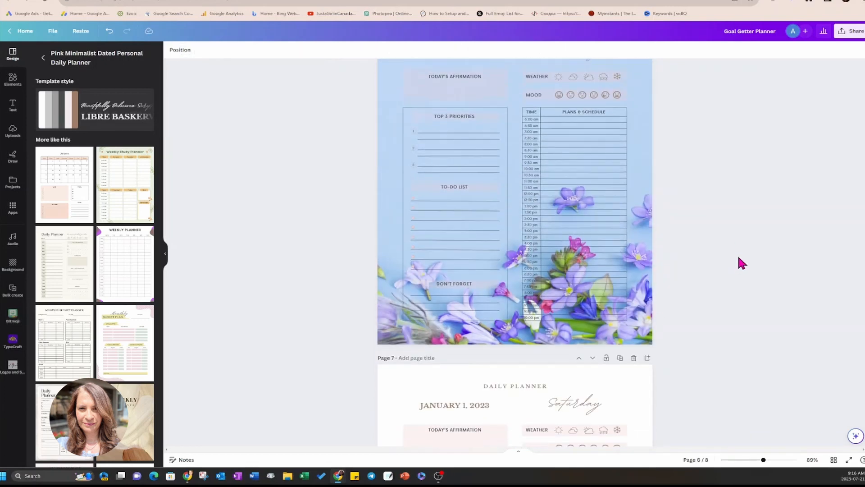
scroll(742, 262, "down", 4)
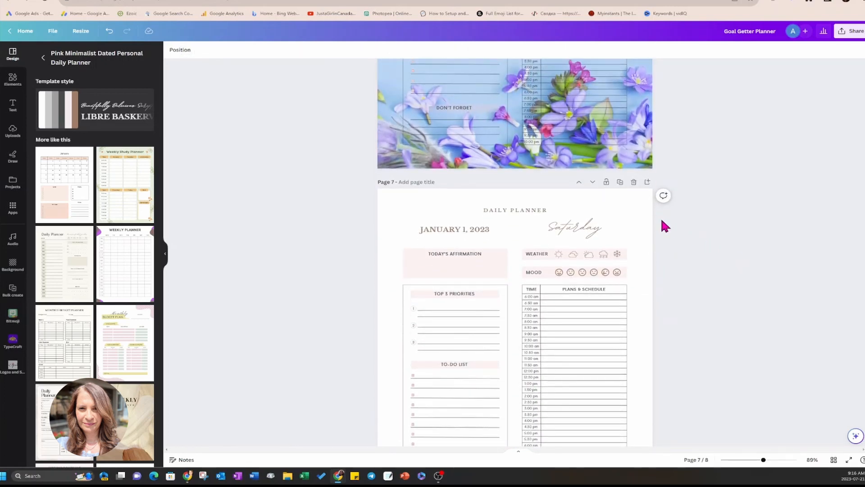
left_click(634, 181)
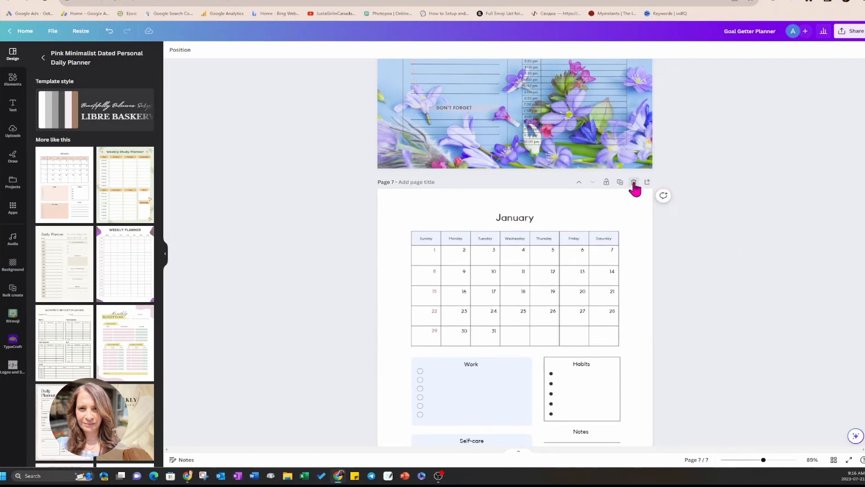
left_click(633, 182)
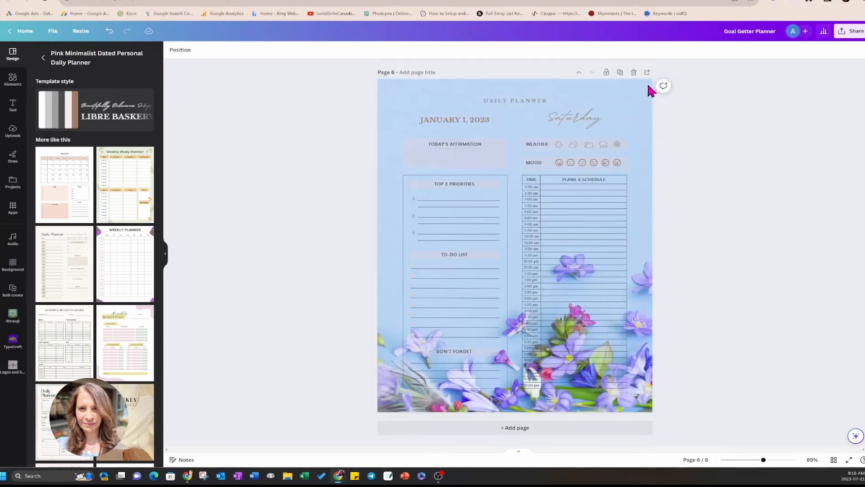
Duplicate the daily planner page and delete all planner elements from the copy, keeping its floral background.
left_click(620, 73)
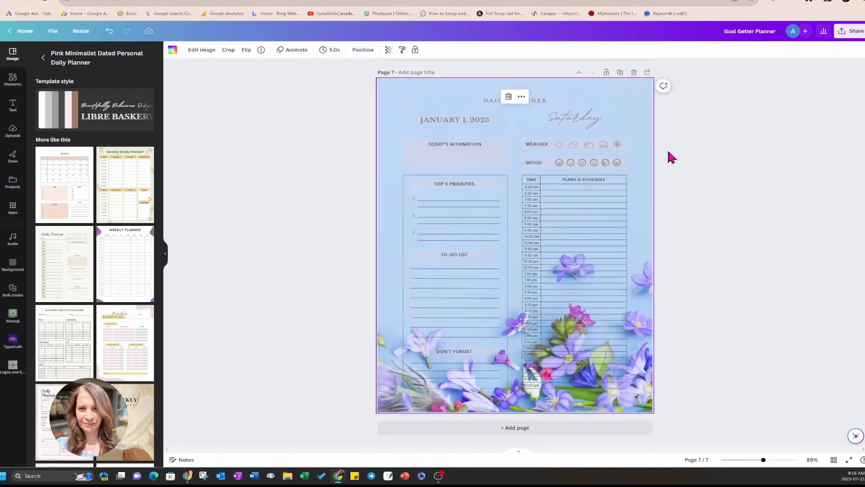
left_click_drag(336, 97, 695, 425)
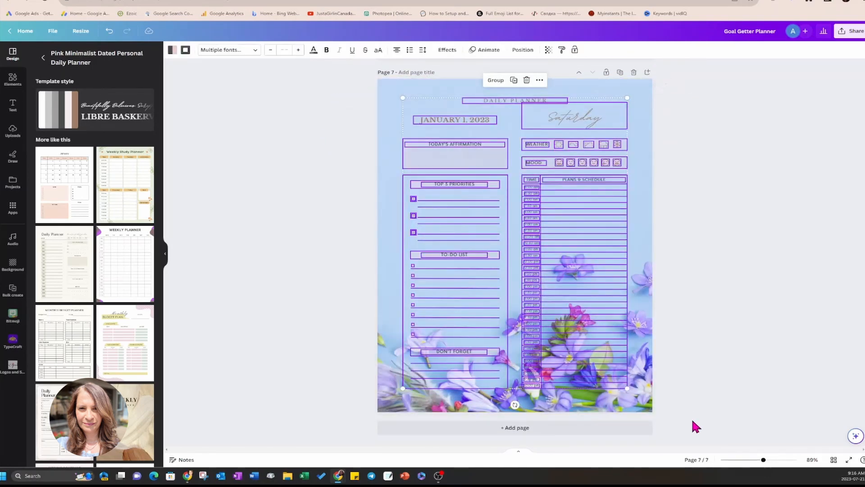
key("Delete")
Review the bottom of the weekly planner, the daily planner page and the blank floral page 7.
scroll(693, 263, "up", 5)
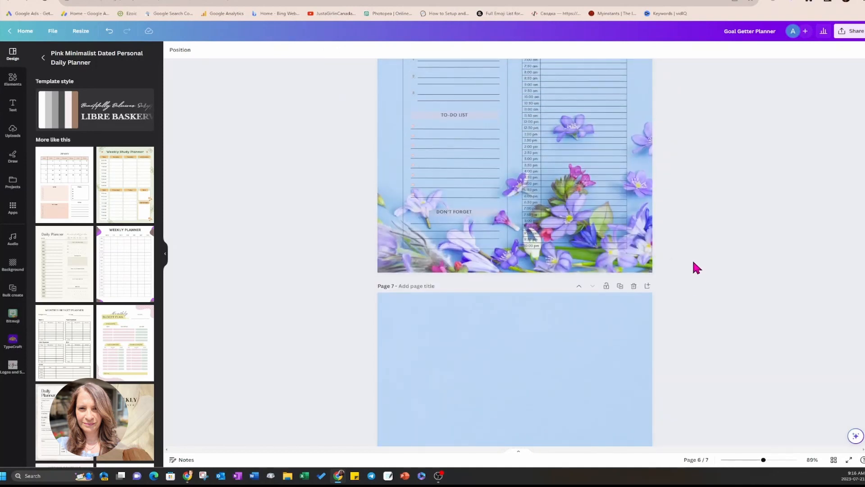
scroll(696, 267, "up", 4)
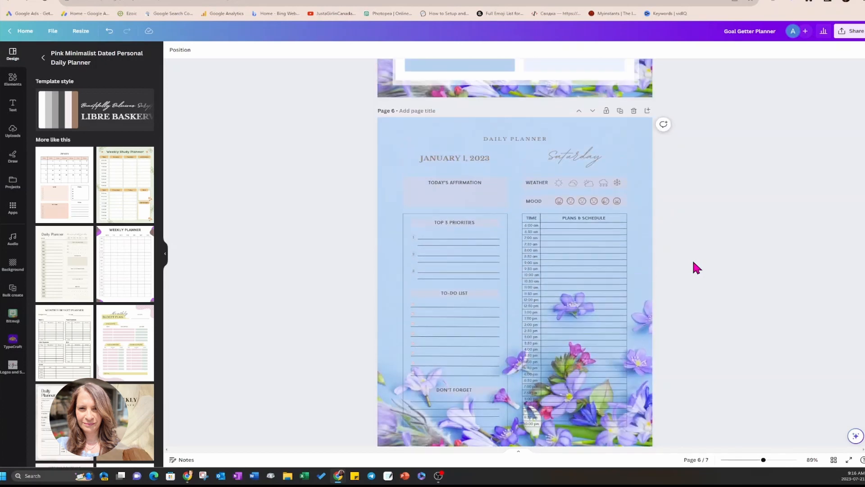
scroll(695, 268, "down", 3)
scroll(695, 268, "down", 5)
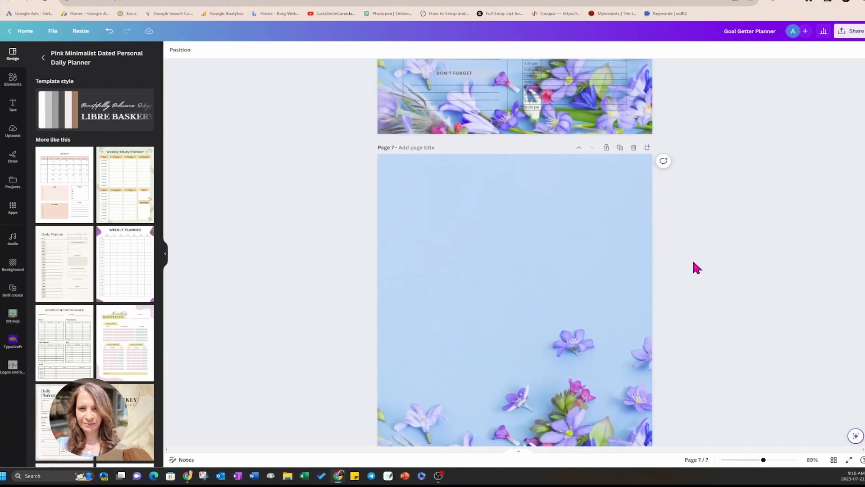
scroll(696, 268, "up", 4)
scroll(693, 263, "up", 3)
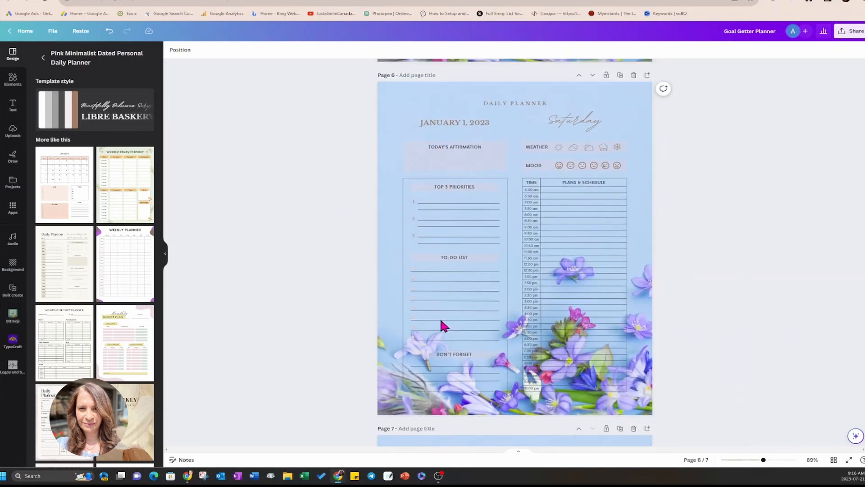
scroll(707, 217, "up", 1)
scroll(711, 222, "up", 3)
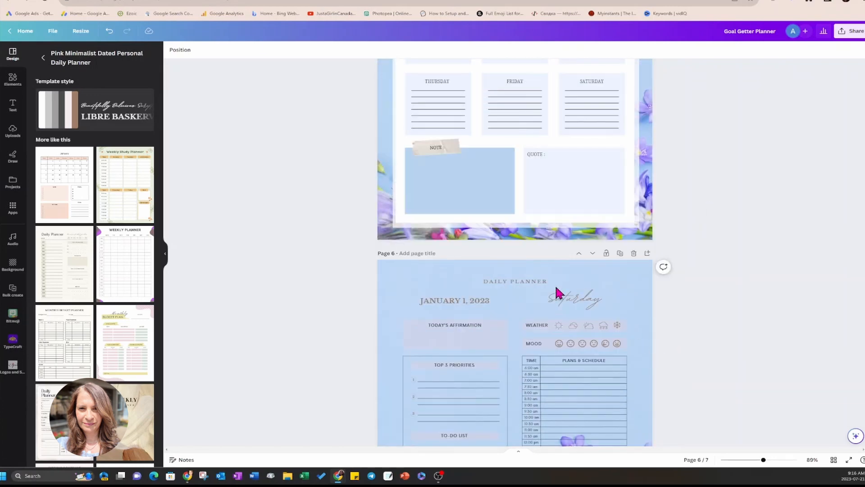
scroll(440, 384, "down", 8)
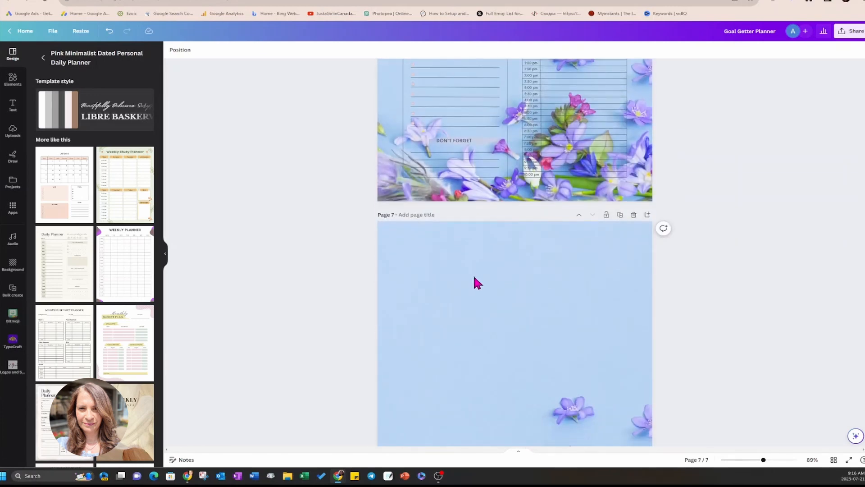
Select page 7's background and search the design templates for "notes".
left_click(477, 283)
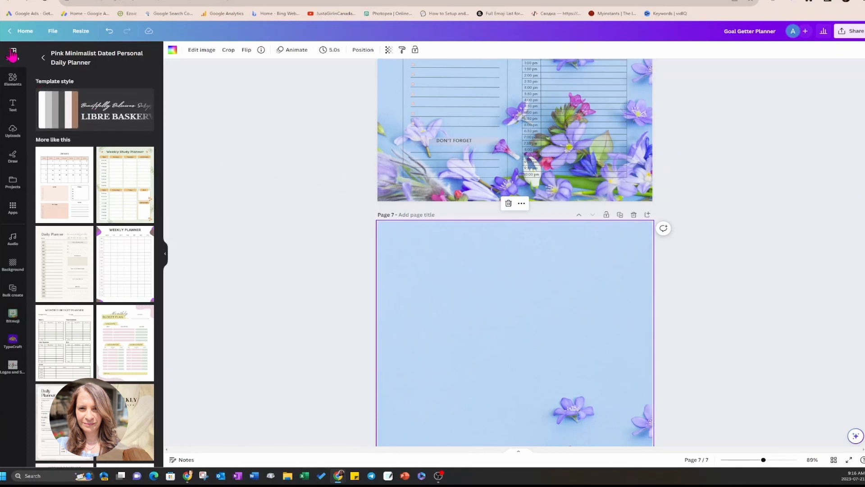
left_click(42, 59)
left_click(51, 56)
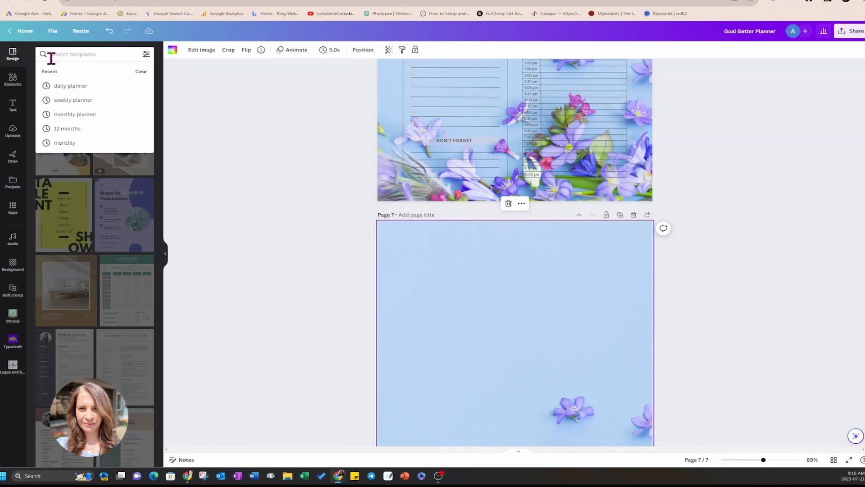
type("notes")
key("Return")
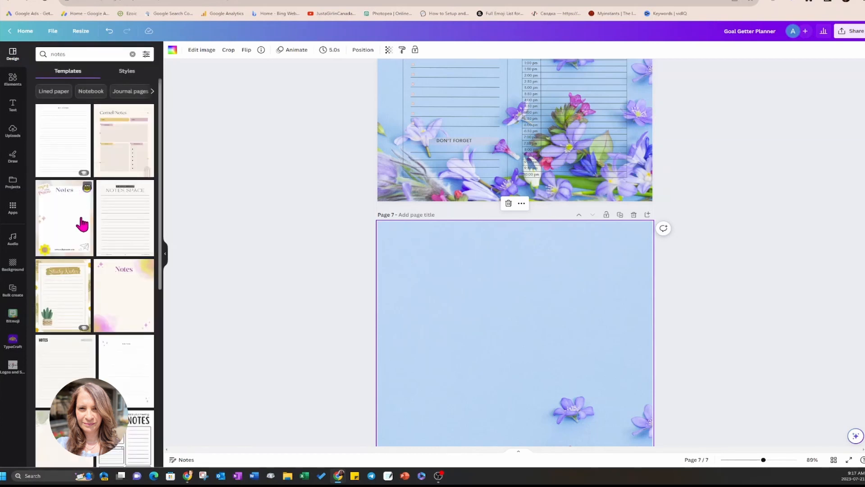
Try the Ivory Minimalist and Modern Notes Bullet Journal template on the floral page 7, then undo it.
left_click(60, 371)
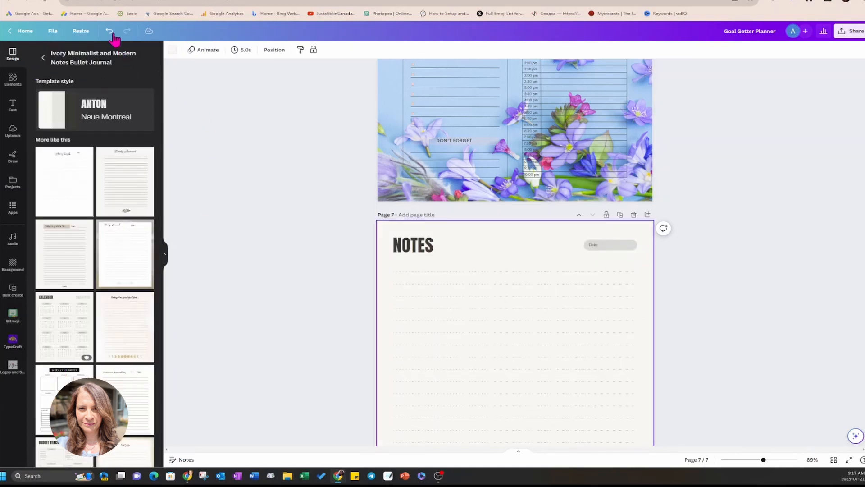
left_click(110, 32)
Add a blank page after the floral page 7.
scroll(256, 268, "down", 3)
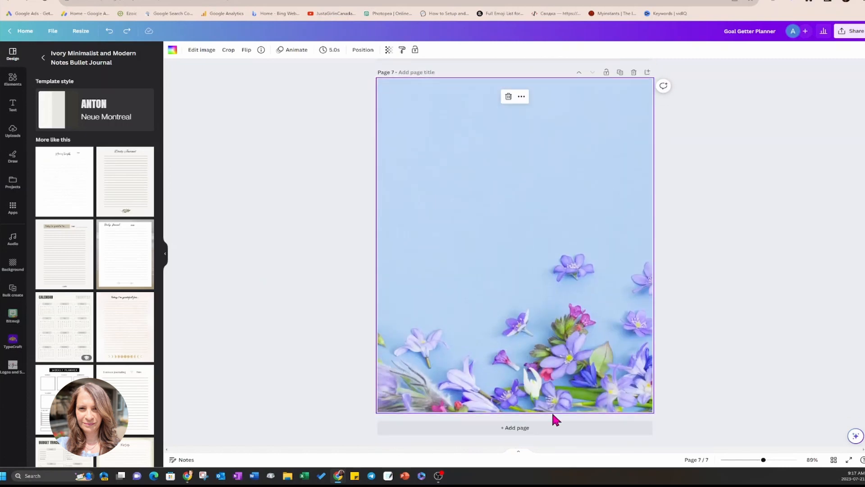
left_click(647, 72)
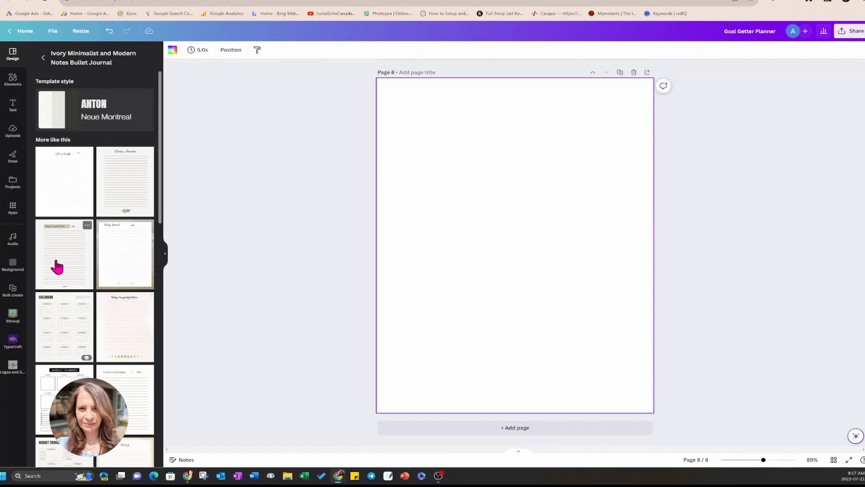
Try the Morning Thoughts page of the White Simple Morning Journal Spiral Notebook template on page 8, then undo it.
left_click(66, 197)
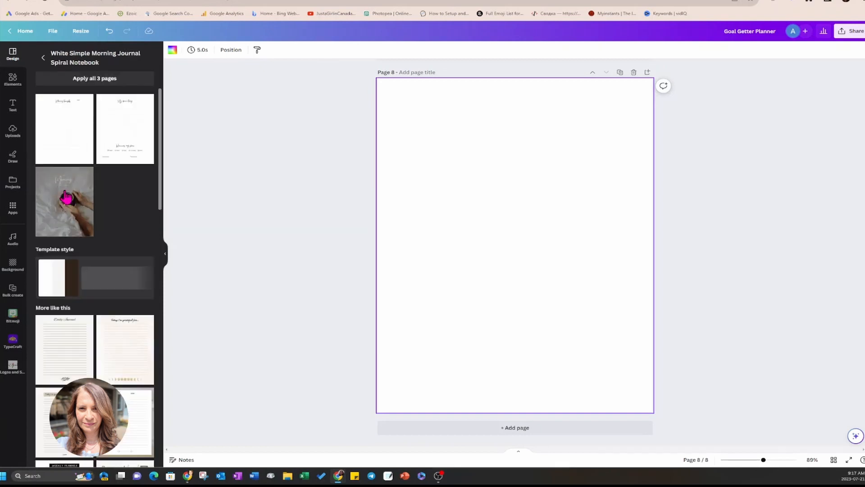
left_click(58, 143)
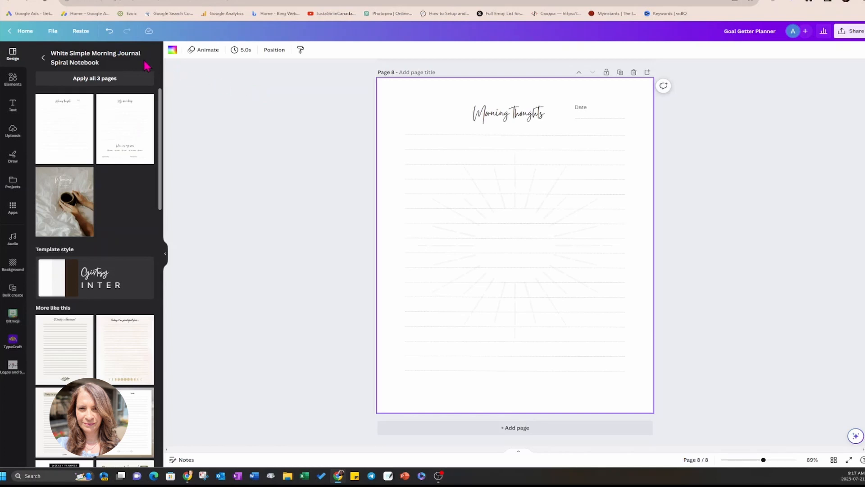
left_click(109, 32)
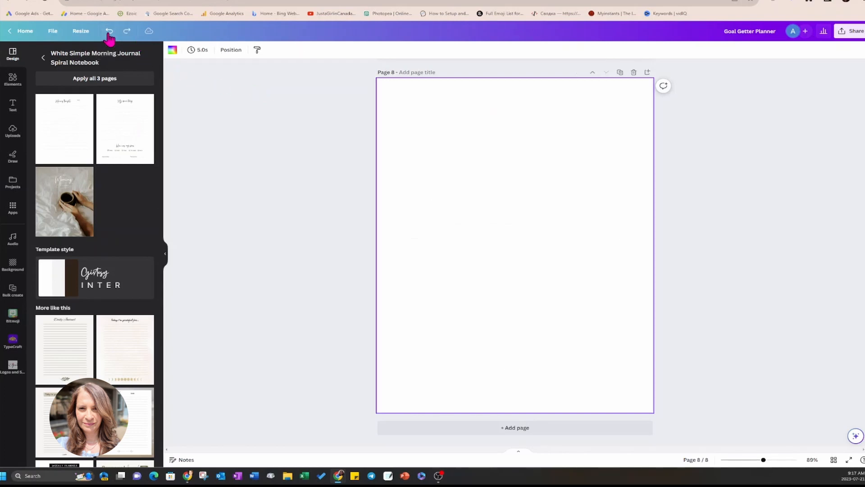
Apply the Ivory Minimalist and Modern Notes Bullet Journal template from the "notes" results to the blank page 8.
left_click(43, 58)
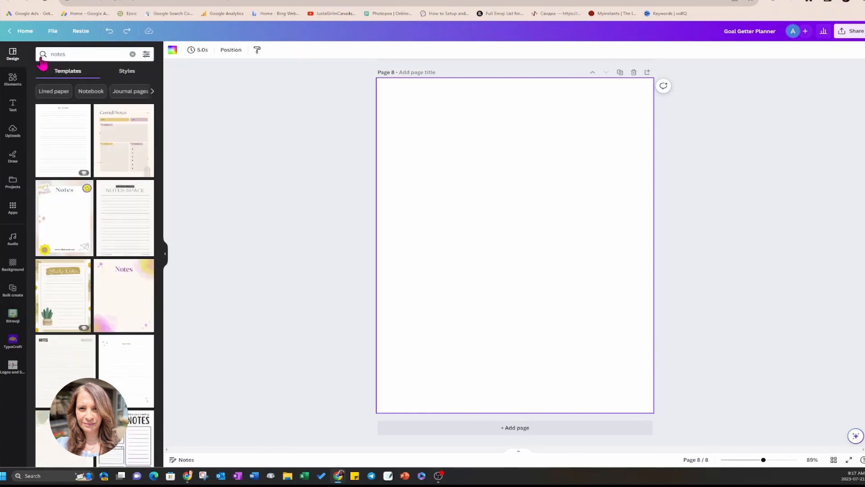
scroll(108, 235, "down", 2)
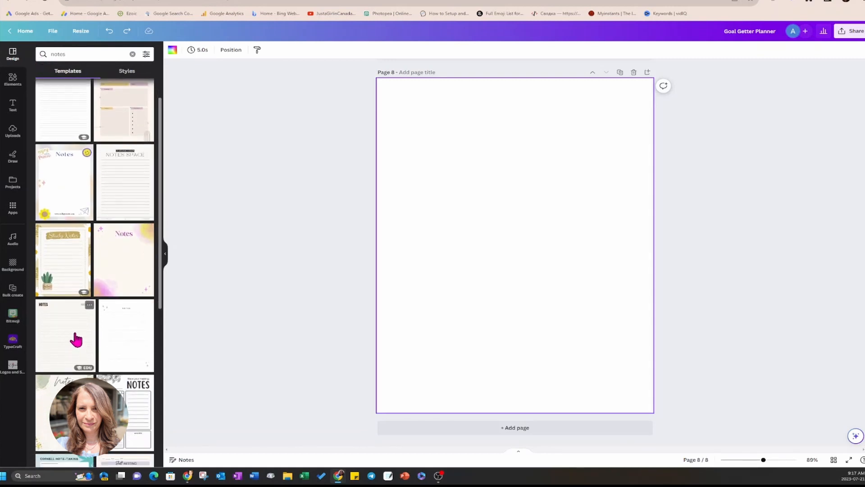
left_click(74, 339)
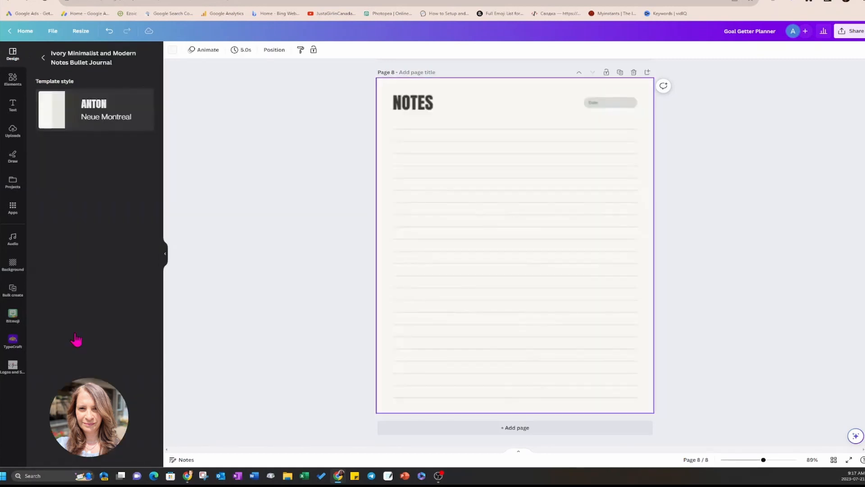
left_click(335, 146)
left_click(387, 125)
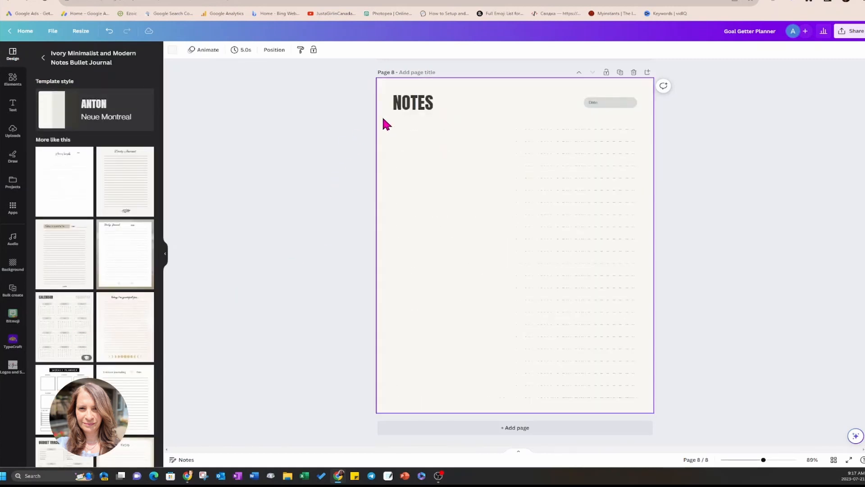
left_click(349, 108)
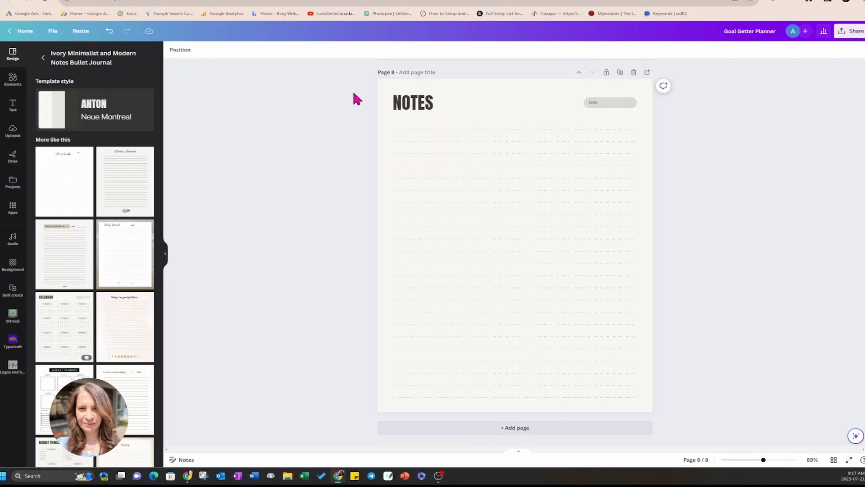
scroll(348, 120, "up", 8)
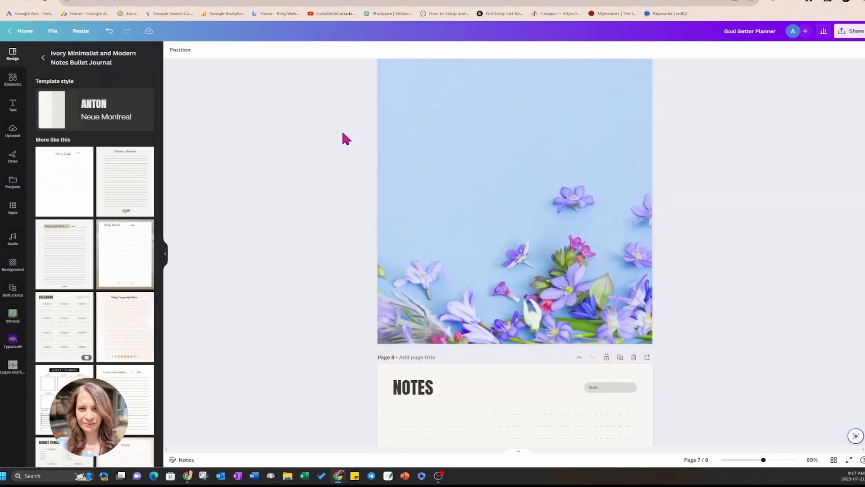
scroll(357, 148, "up", 1)
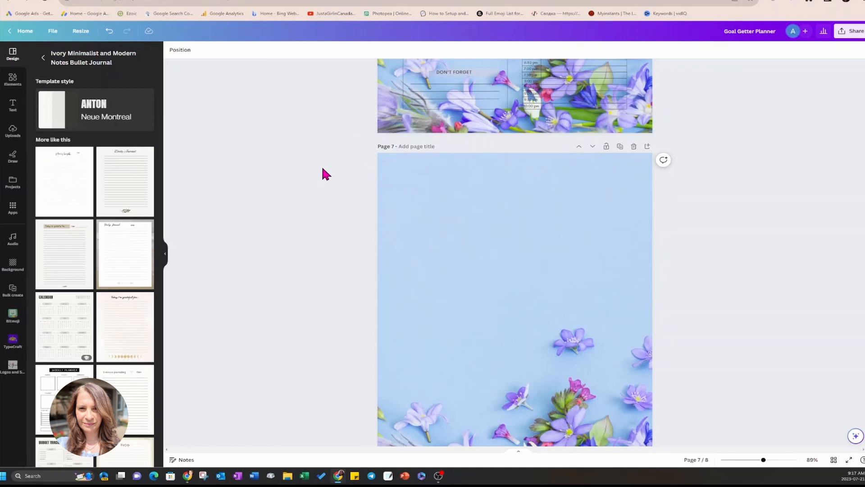
Copy the white rectangle behind the floral Weekly Planner on page 5 onto the floral page 7.
scroll(323, 169, "up", 12)
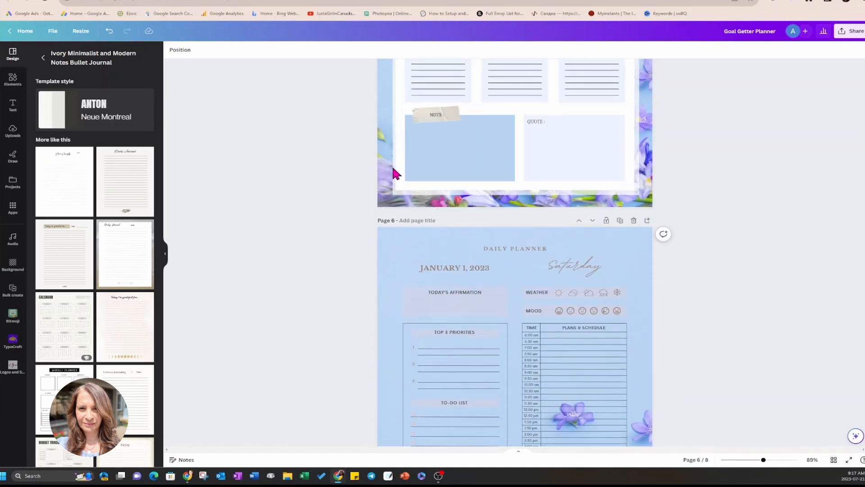
left_click(398, 170)
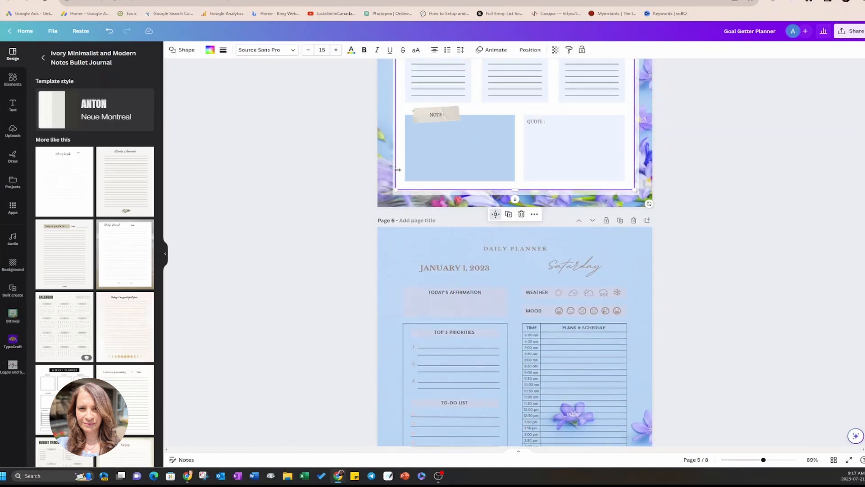
scroll(391, 198, "down", 14)
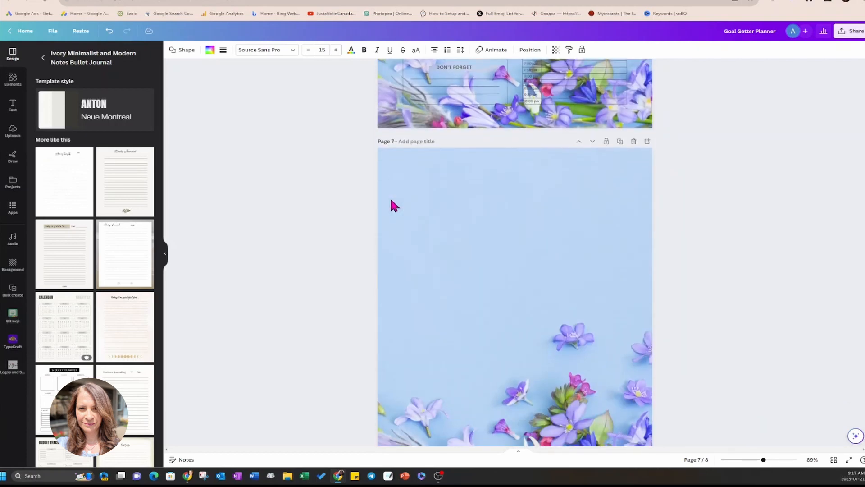
left_click(482, 241)
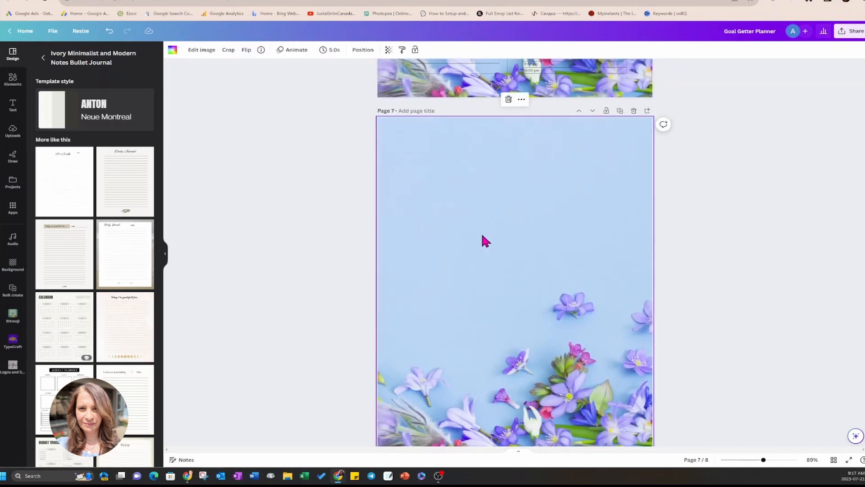
key("ctrl+v")
Copy the NOTES heading, date field and all the ruled lines from page 8 onto the white rectangle on page 7.
scroll(481, 232, "down", 7)
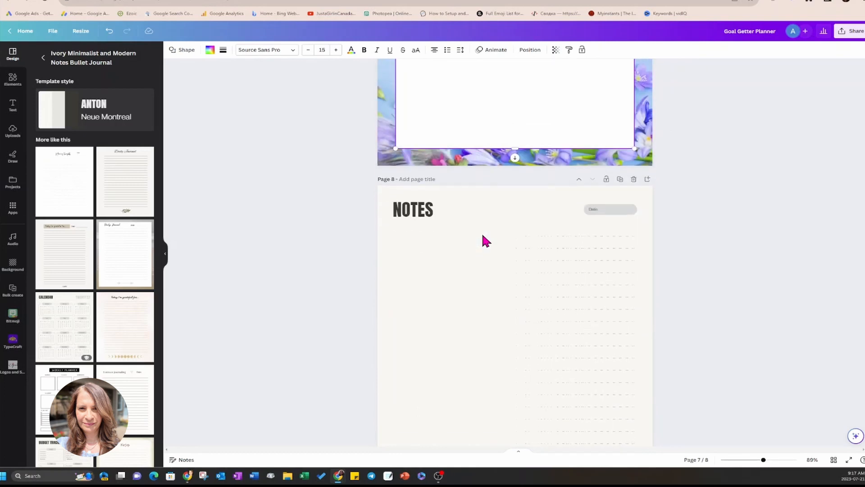
left_click(367, 223)
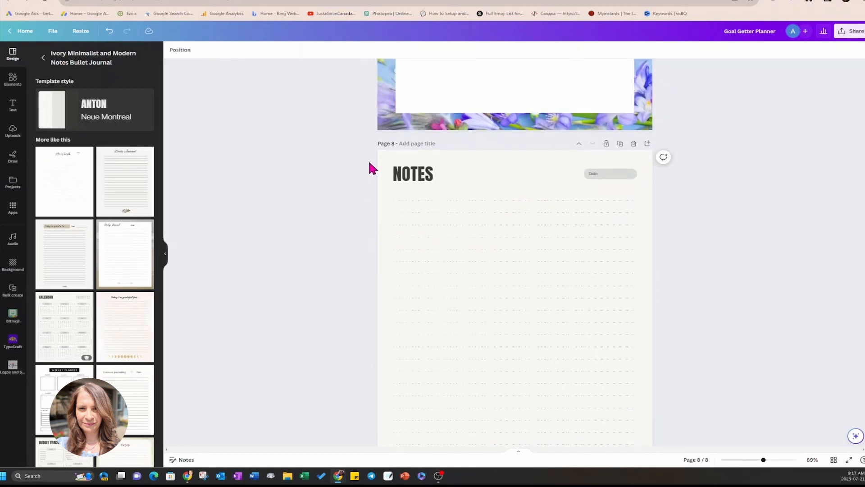
left_click_drag(370, 163, 644, 446)
scroll(707, 392, "down", 2)
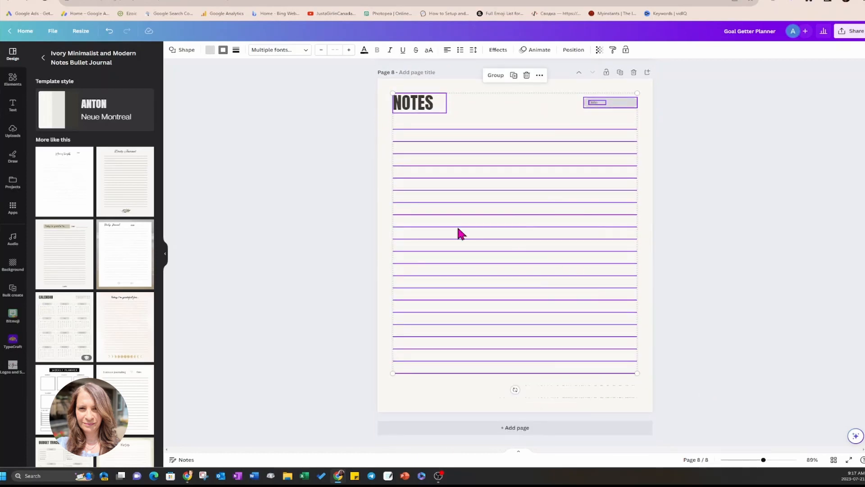
left_click(341, 131)
left_click_drag(350, 89, 651, 409)
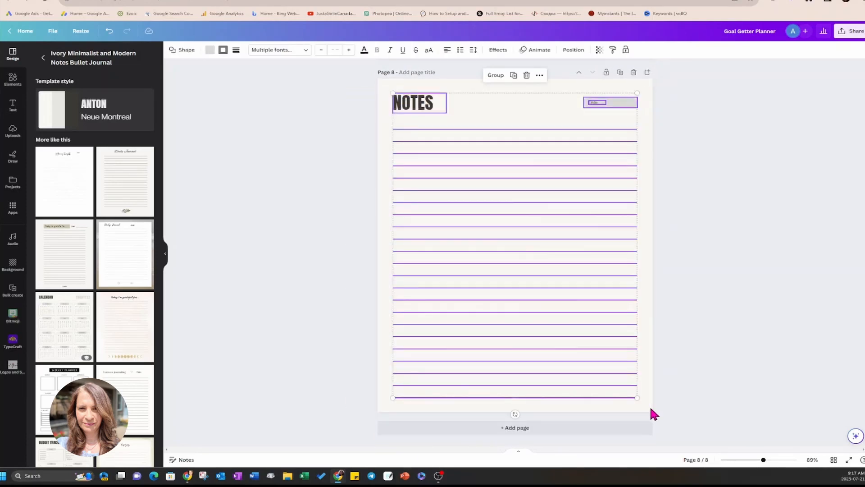
scroll(650, 405, "up", 8)
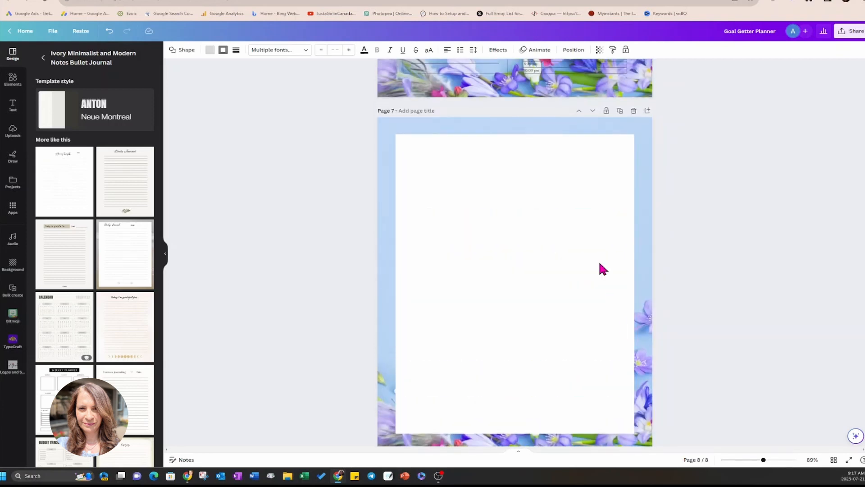
left_click(594, 219)
key("ctrl+v")
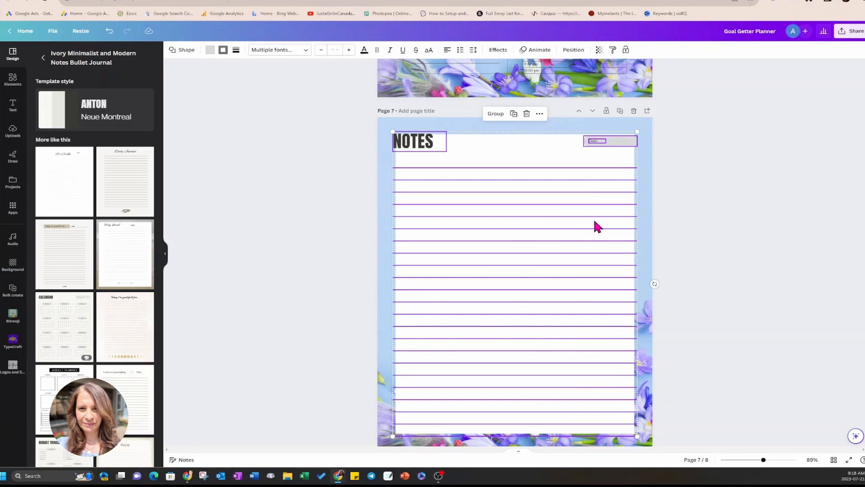
left_click(718, 184)
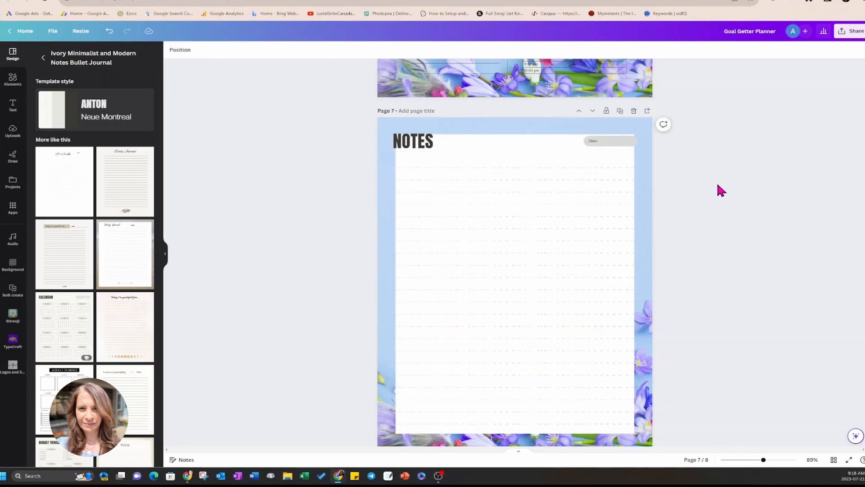
Delete the ivory NOTES template page 8.
scroll(717, 185, "down", 1)
scroll(718, 185, "down", 7)
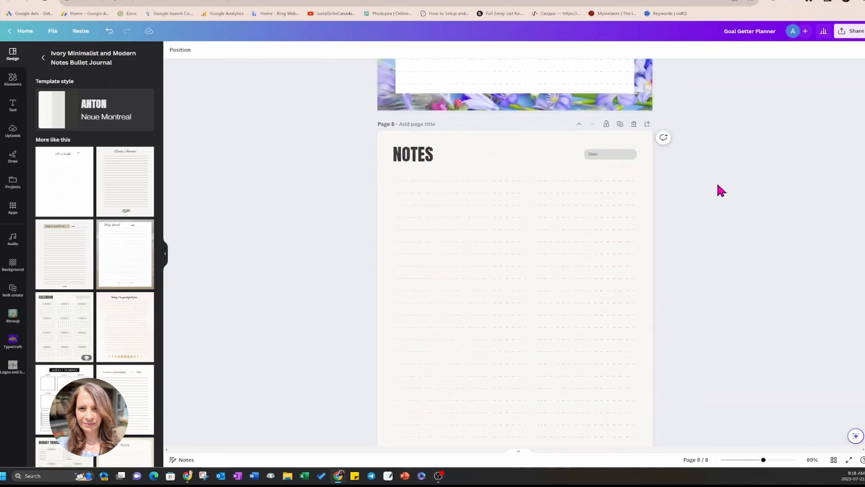
scroll(717, 184, "down", 1)
scroll(717, 182, "up", 2)
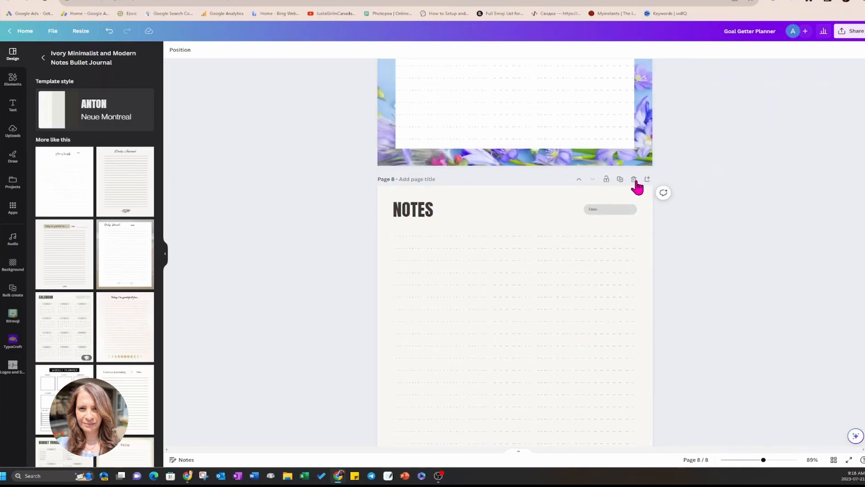
left_click(634, 180)
Review the planner pages from the notes page back to the cover, then through the 2023 calendar and January pages to the Weekly Planner.
scroll(707, 264, "up", 3)
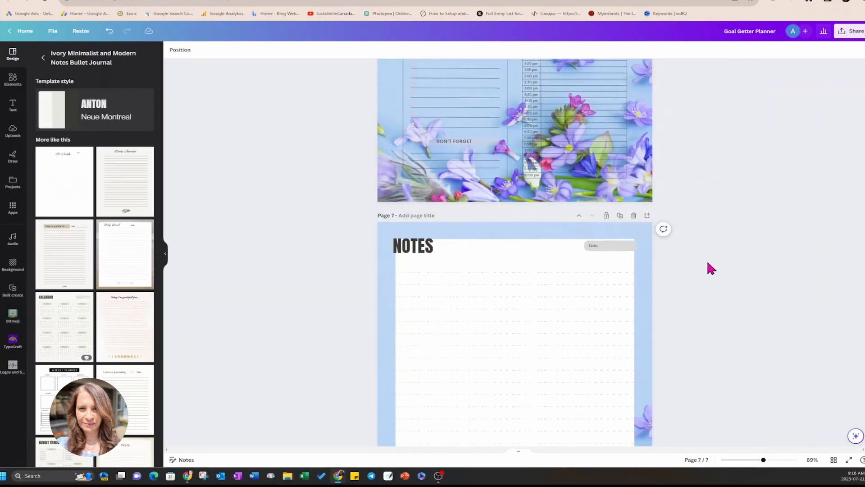
scroll(708, 264, "up", 15)
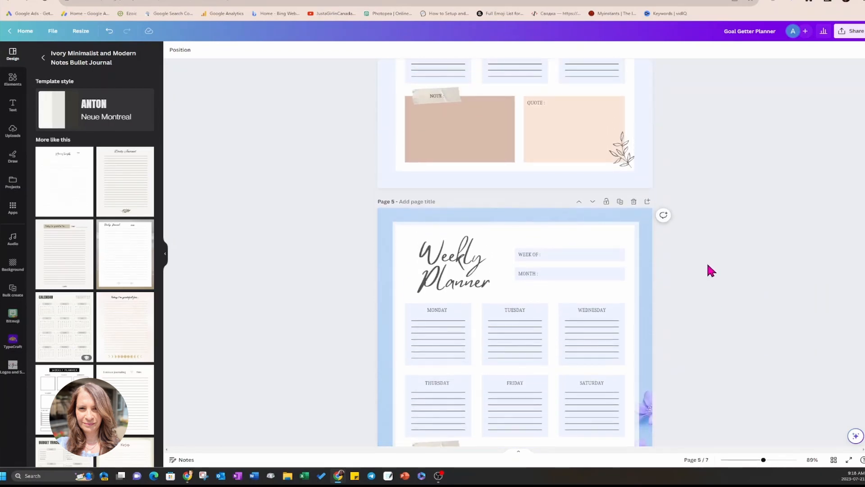
scroll(710, 270, "up", 20)
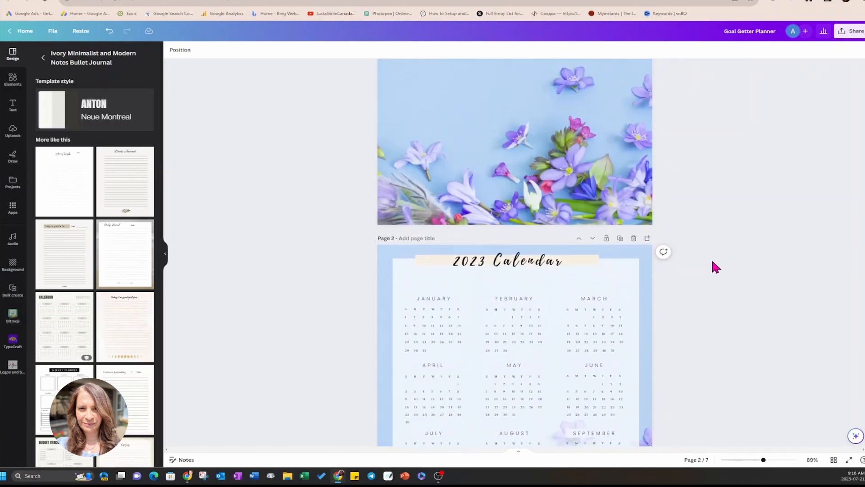
scroll(716, 268, "up", 4)
scroll(716, 267, "down", 3)
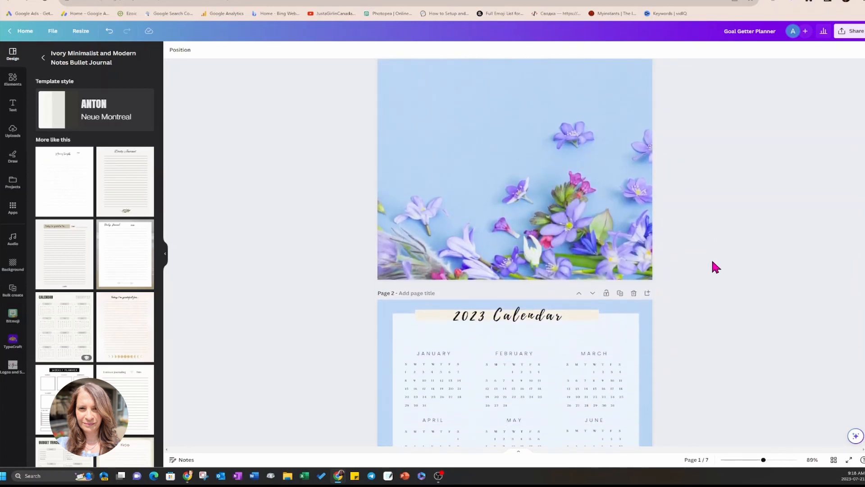
scroll(717, 267, "down", 2)
scroll(716, 267, "down", 2)
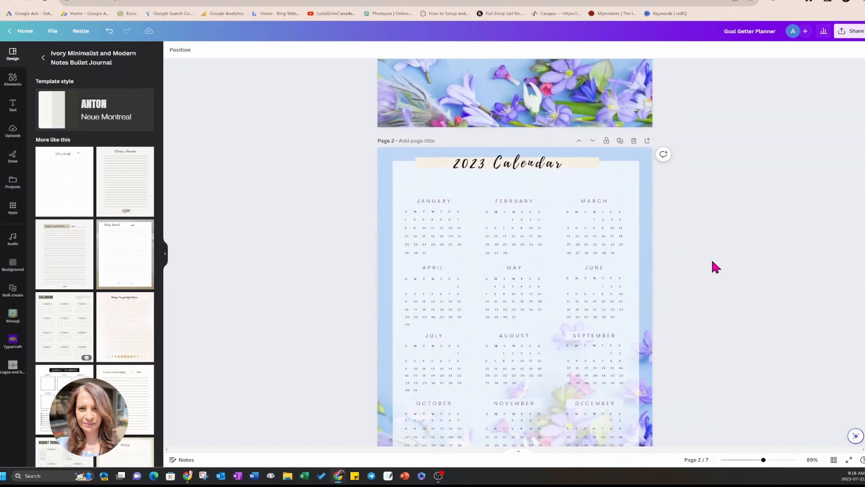
scroll(716, 267, "down", 1)
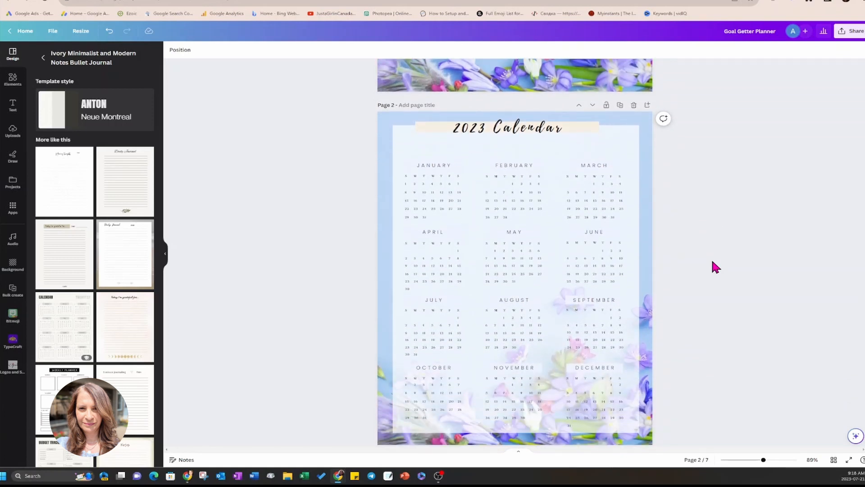
scroll(712, 262, "down", 9)
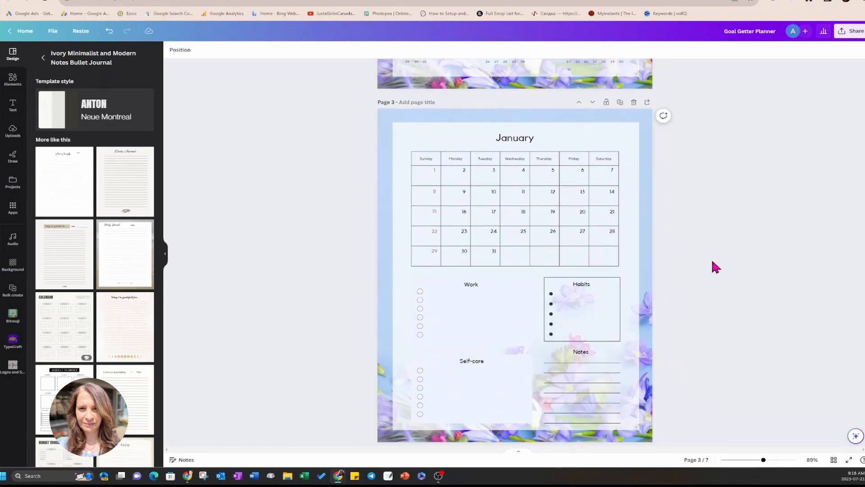
scroll(697, 281, "down", 2)
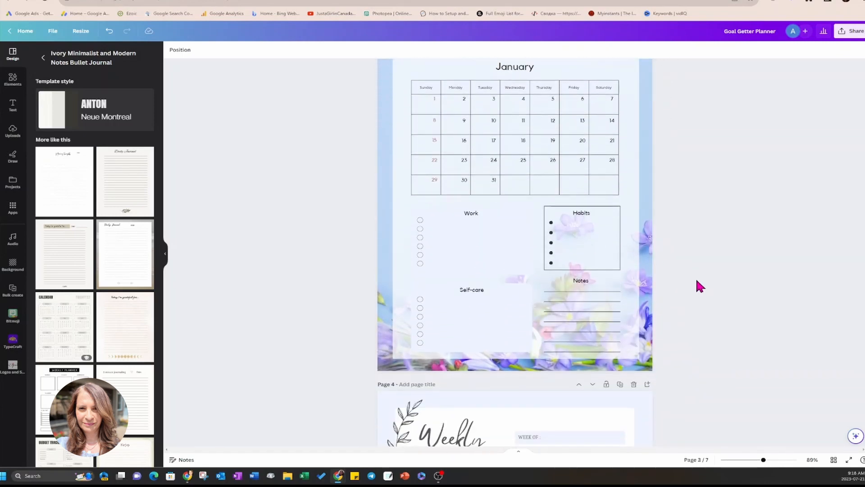
scroll(696, 282, "down", 3)
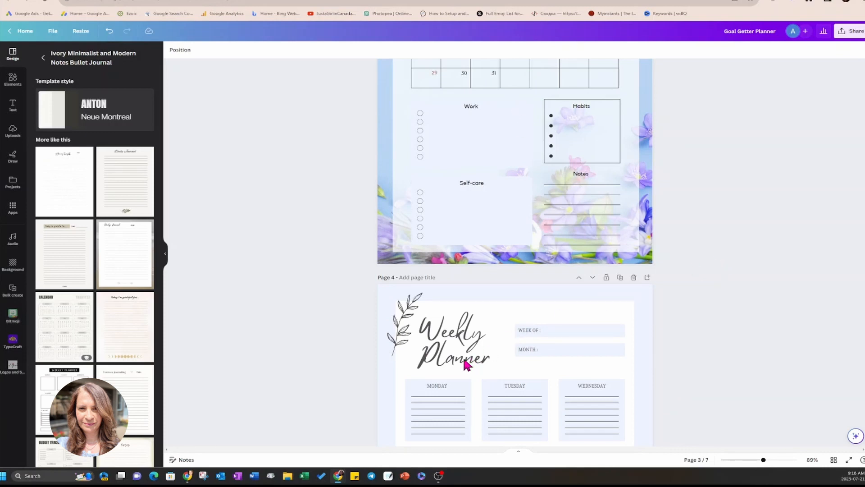
Delete the leaf sprig beside the Weekly Planner title on page 4.
left_click(394, 359)
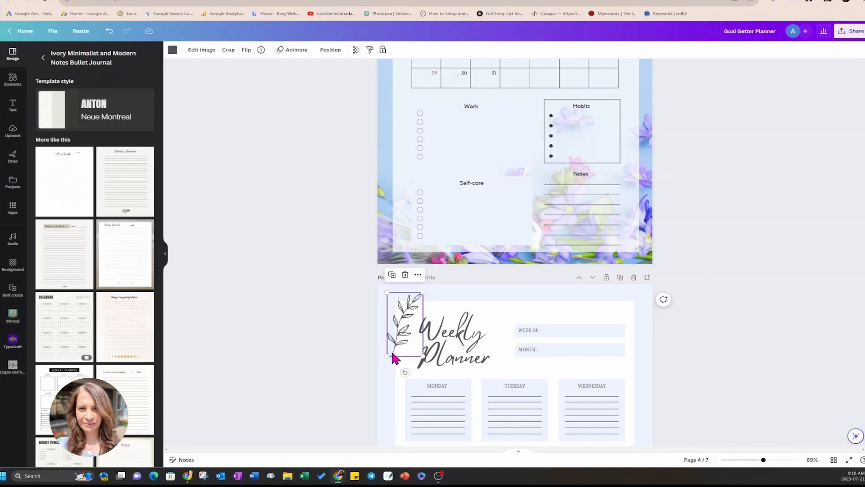
key("Delete")
scroll(780, 243, "down", 5)
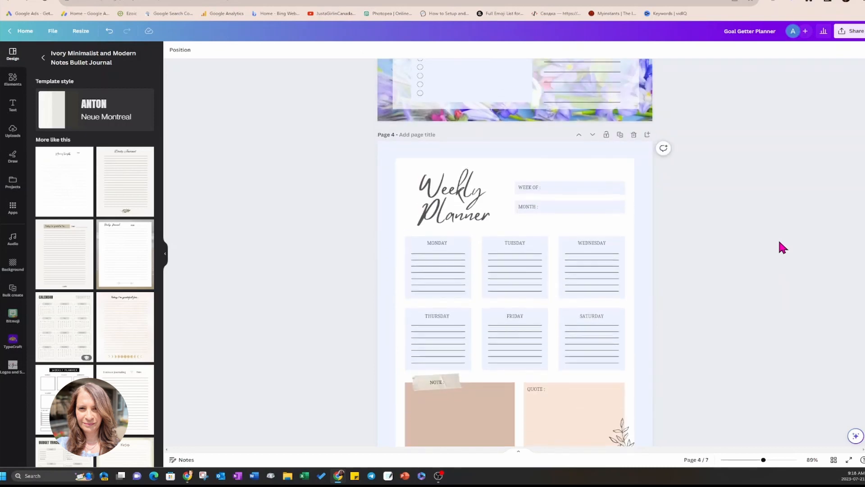
Compare the two Weekly Planner pages and delete page 4, the version without the floral background.
scroll(779, 244, "down", 4)
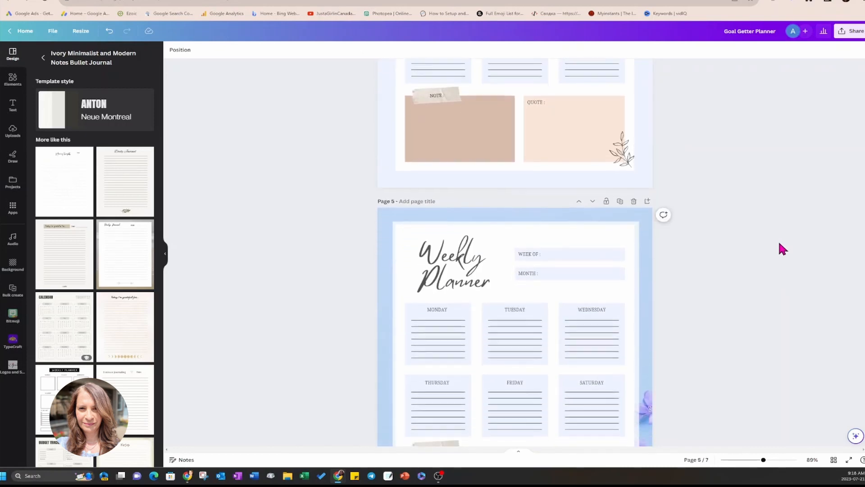
scroll(780, 244, "up", 6)
scroll(780, 244, "up", 3)
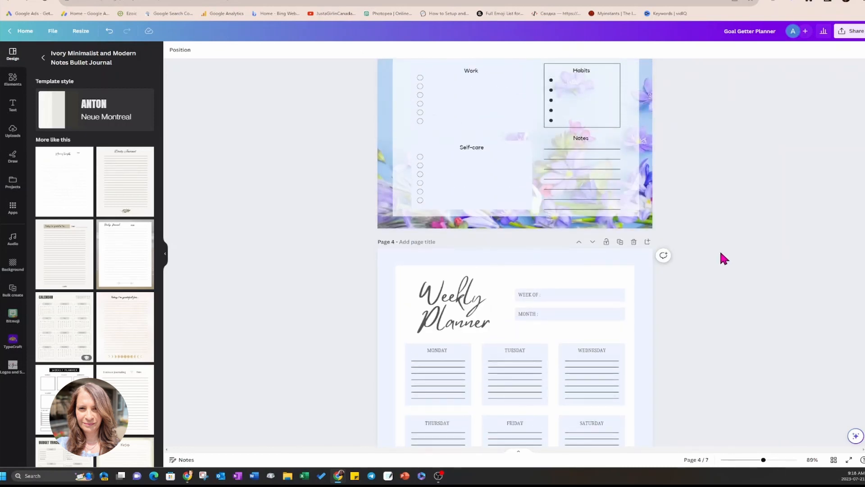
left_click(635, 242)
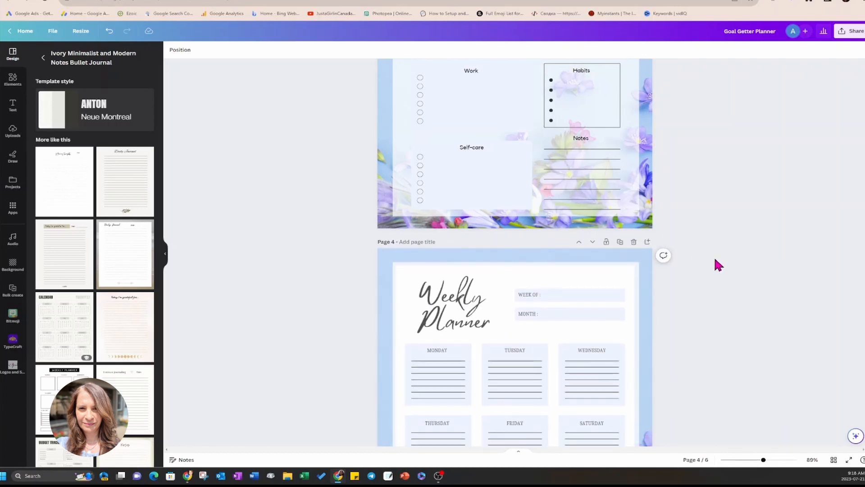
Match the Weekly Planner title on page 4 to the 2023 Calendar heading with the Playlist Script font and black text.
scroll(714, 256, "down", 2)
left_click(458, 244)
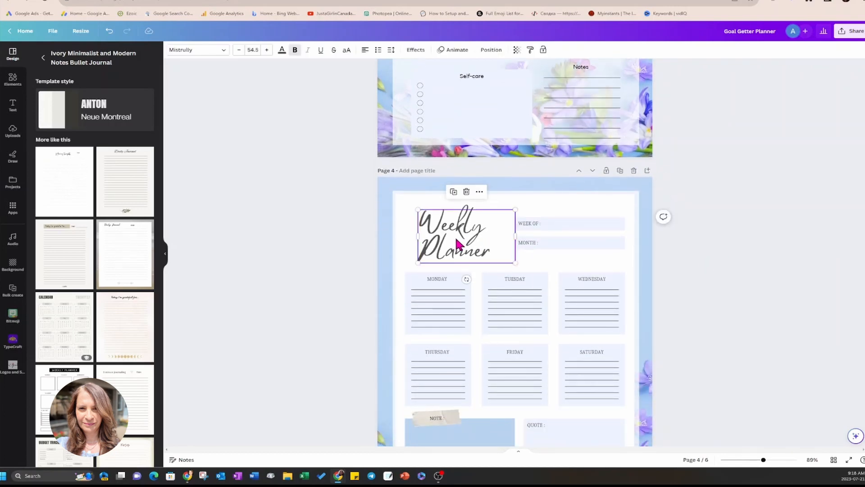
scroll(456, 243, "up", 15)
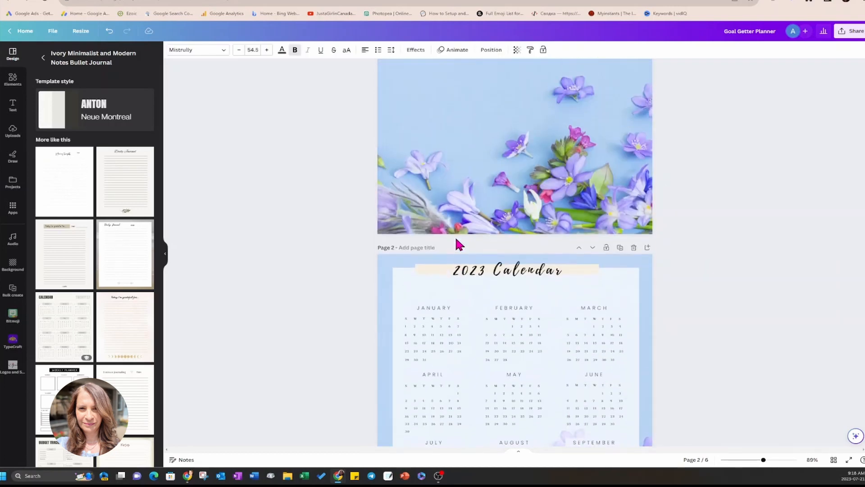
scroll(481, 270, "down", 5)
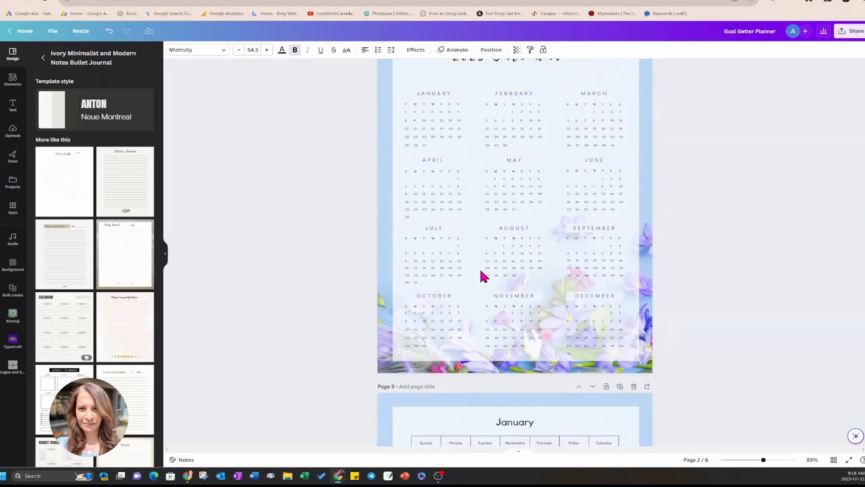
scroll(481, 276, "down", 10)
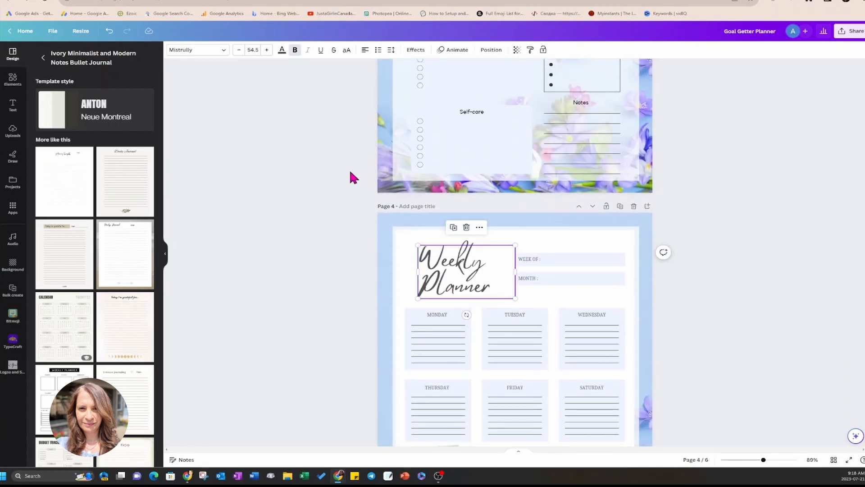
left_click(223, 52)
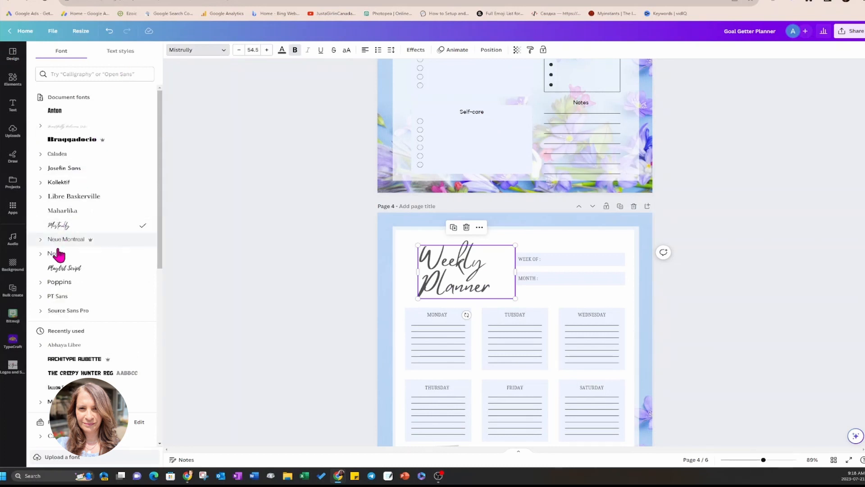
left_click(57, 270)
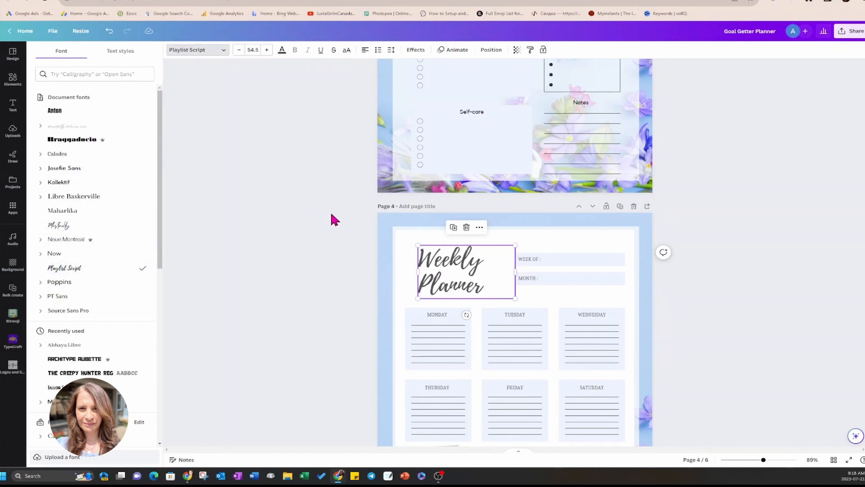
left_click(282, 51)
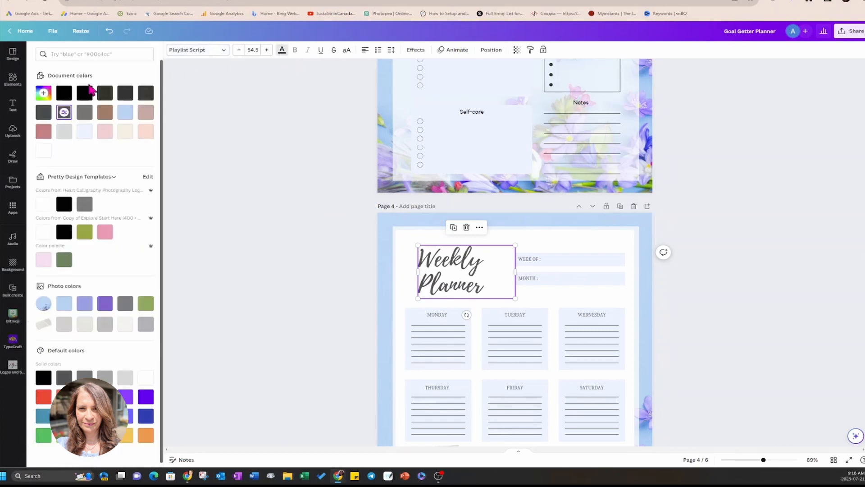
left_click(86, 94)
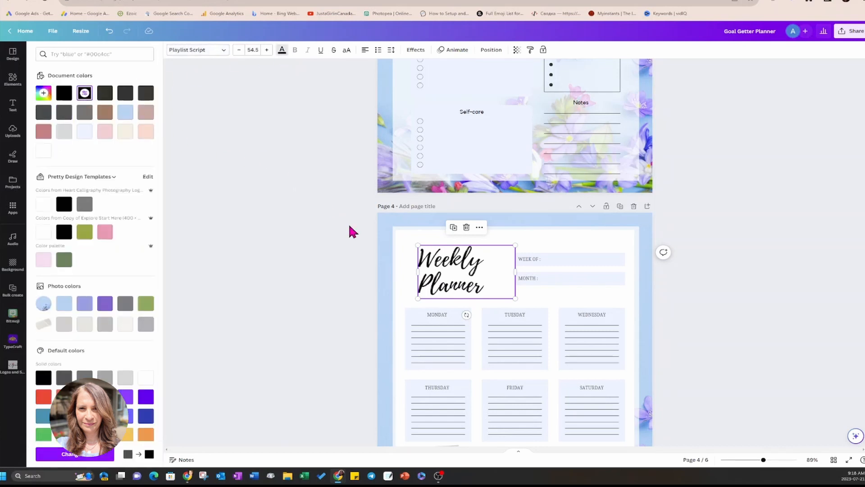
Change the January title on page 3 to the Playlist Script font and extend it to read January 2023.
scroll(672, 223, "up", 6)
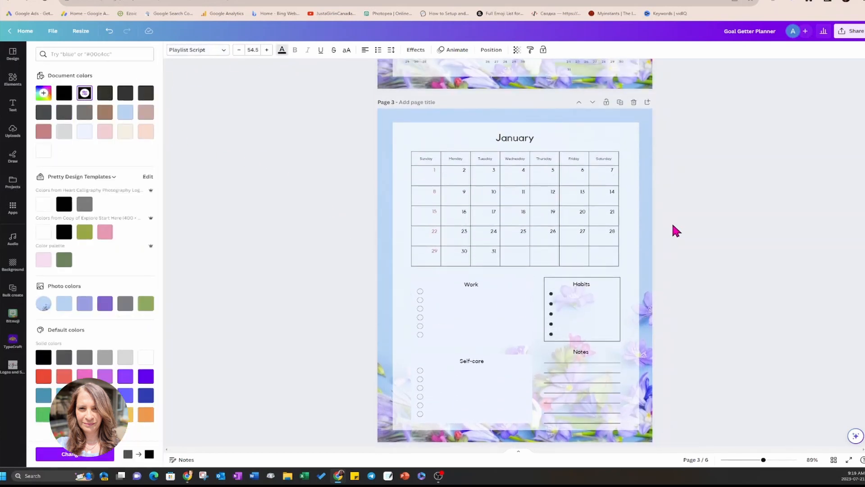
left_click(519, 142)
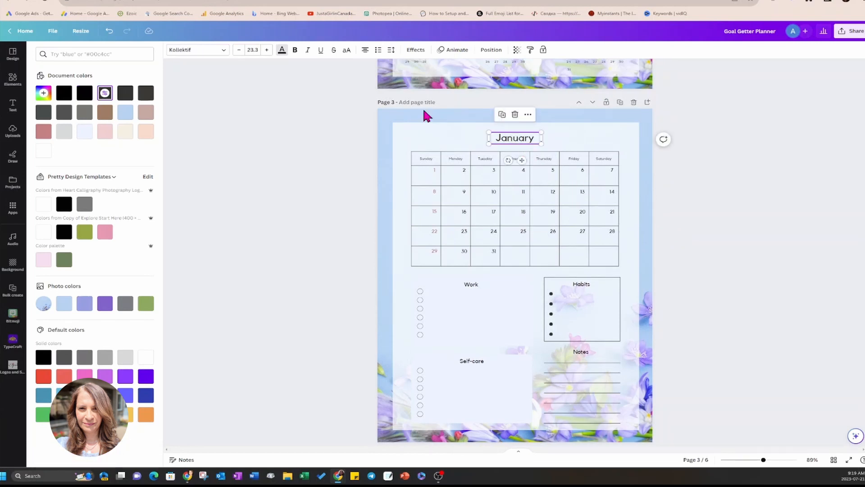
left_click(224, 52)
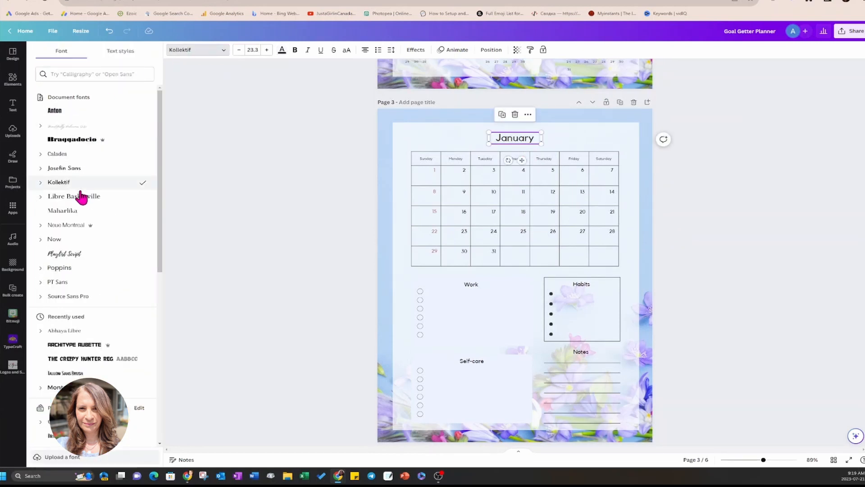
left_click(71, 254)
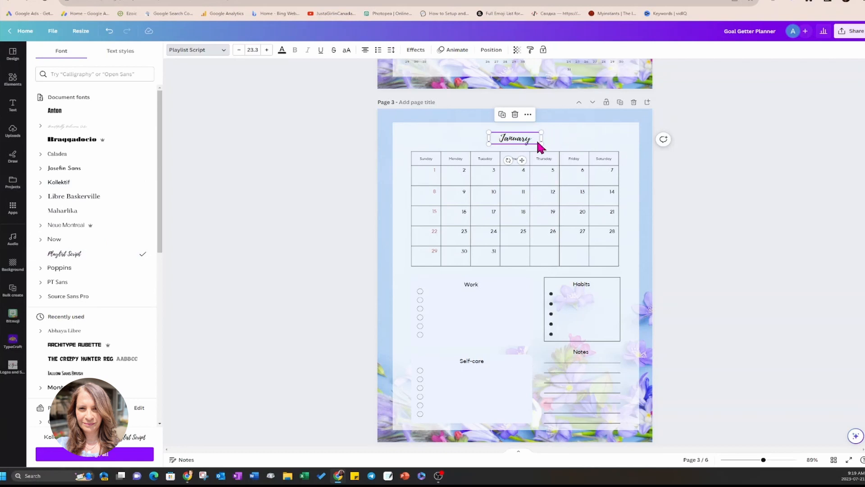
double_click(536, 140)
left_click(534, 139)
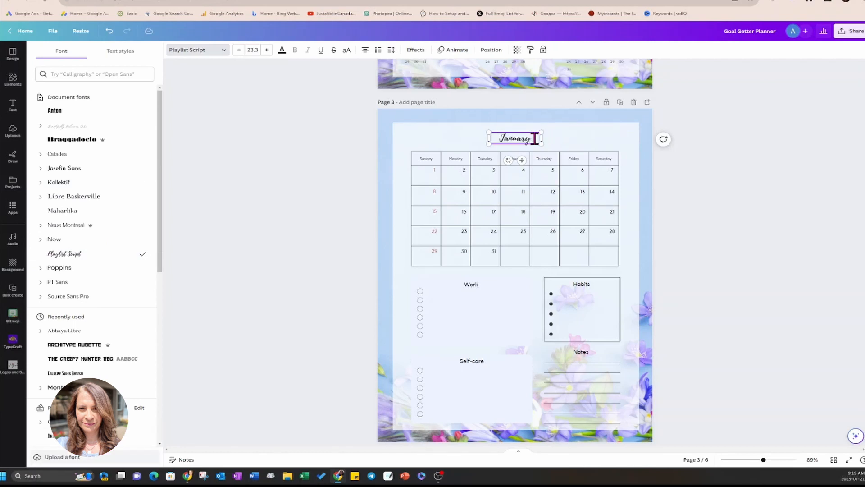
type("2023")
left_click(723, 143)
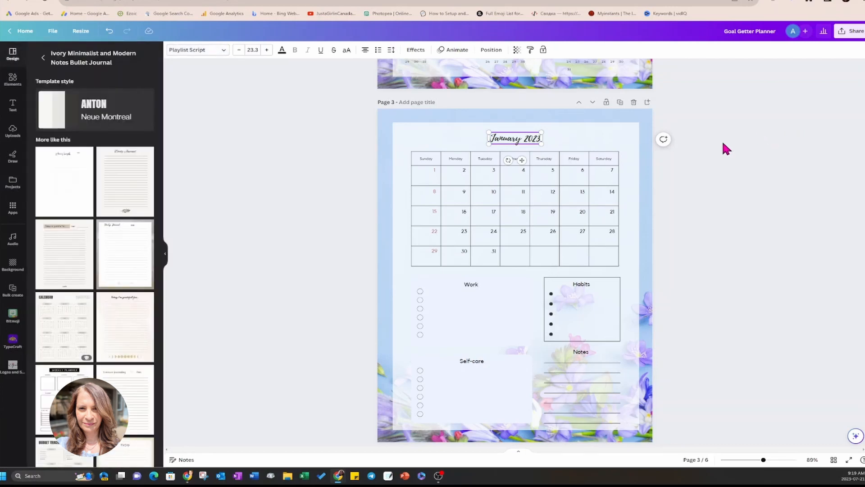
left_click(701, 218)
Delete the white panel behind the Weekly Planner content on page 4.
scroll(688, 224, "down", 8)
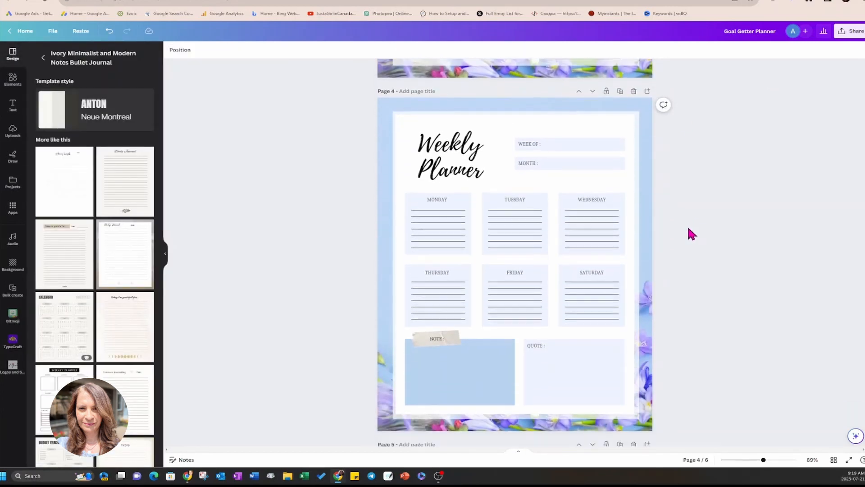
scroll(688, 229, "down", 2)
scroll(688, 228, "up", 5)
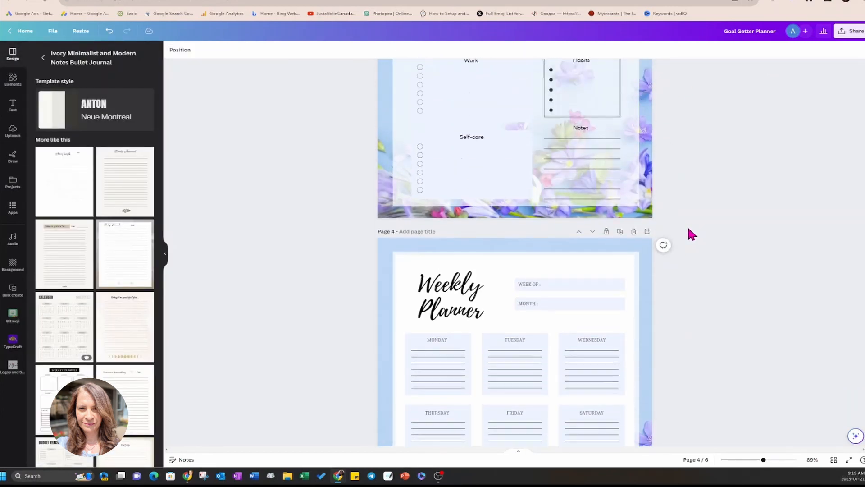
scroll(690, 232, "down", 4)
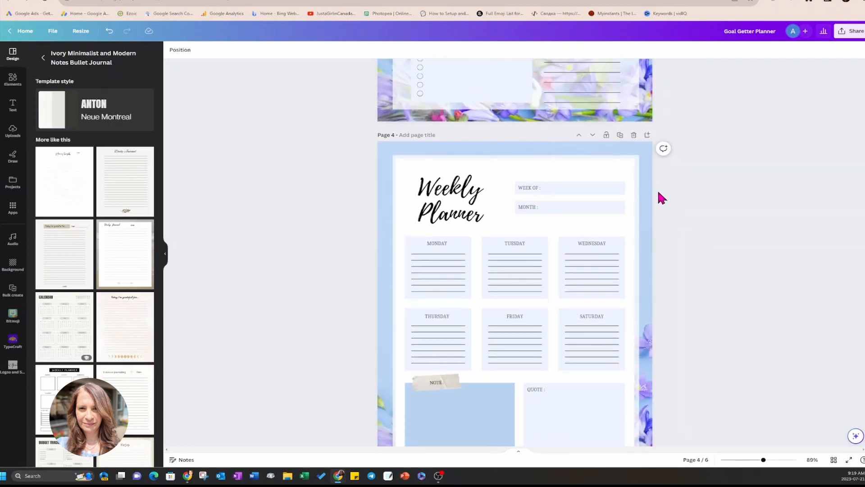
left_click(617, 150)
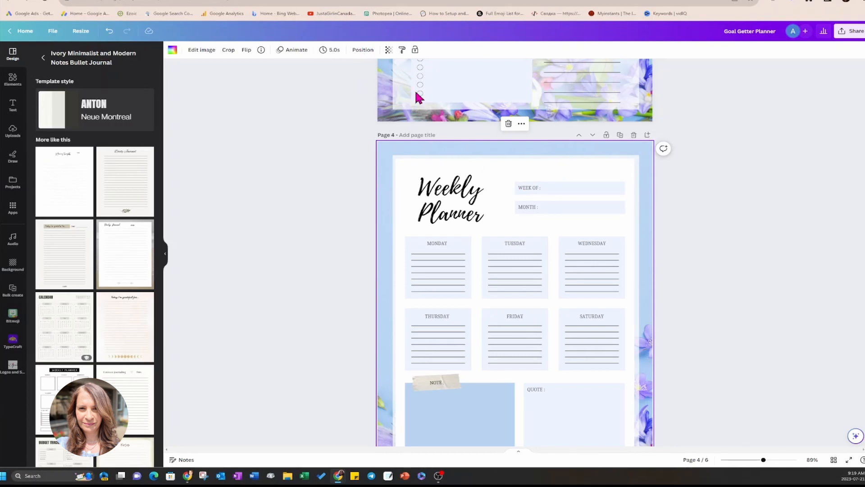
left_click(404, 157)
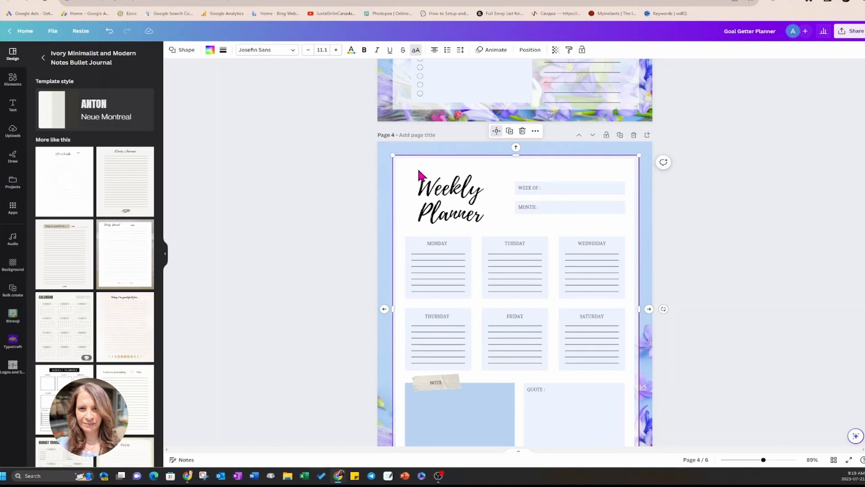
left_click(415, 172)
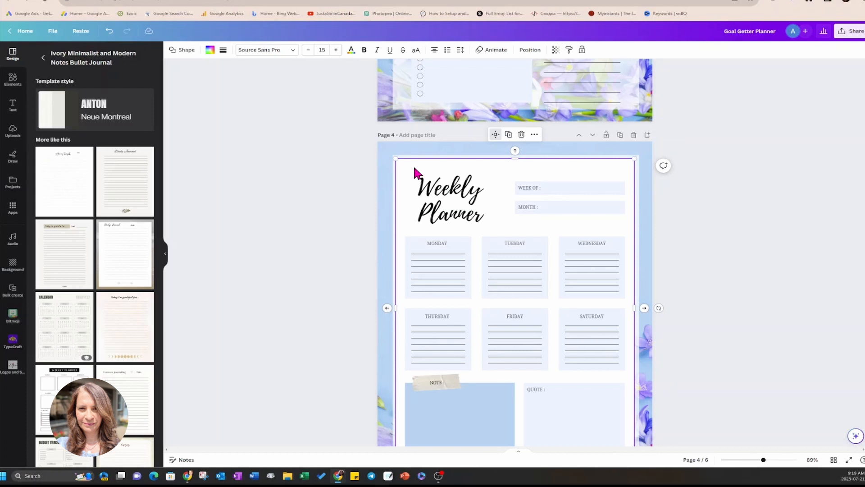
key("Delete")
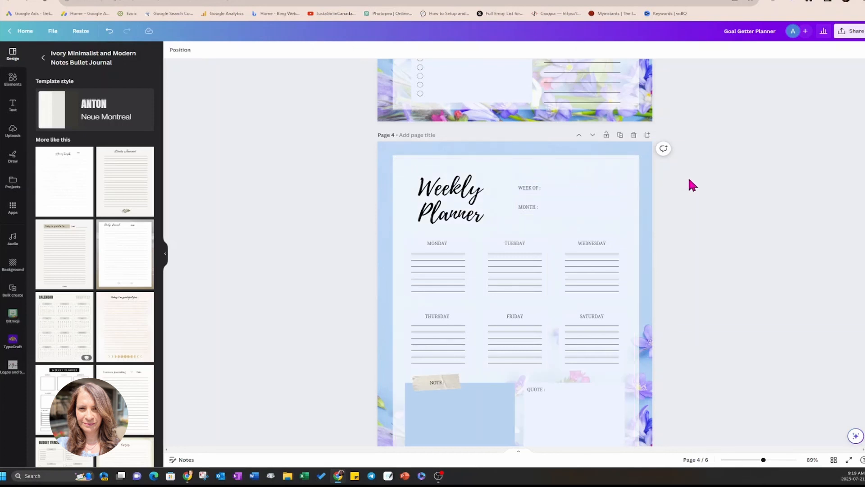
Compare the Weekly Planner page with the January page and undo the white panel's deletion.
scroll(689, 180, "up", 10)
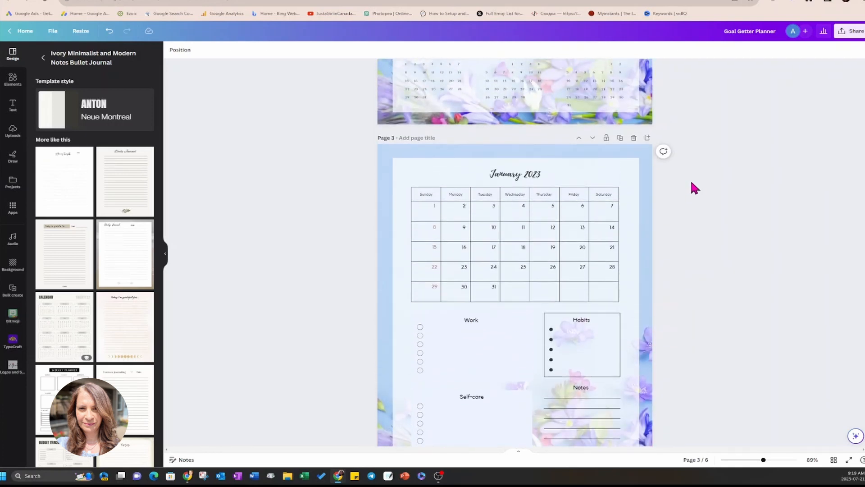
scroll(693, 186, "down", 10)
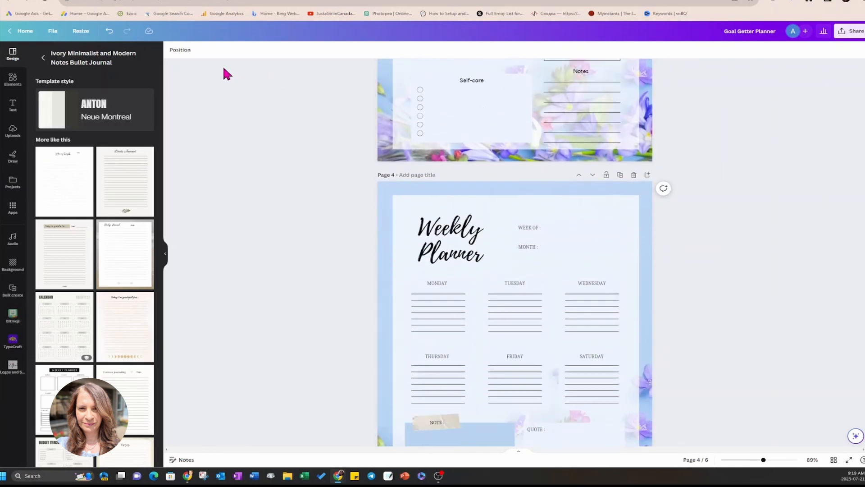
left_click(108, 31)
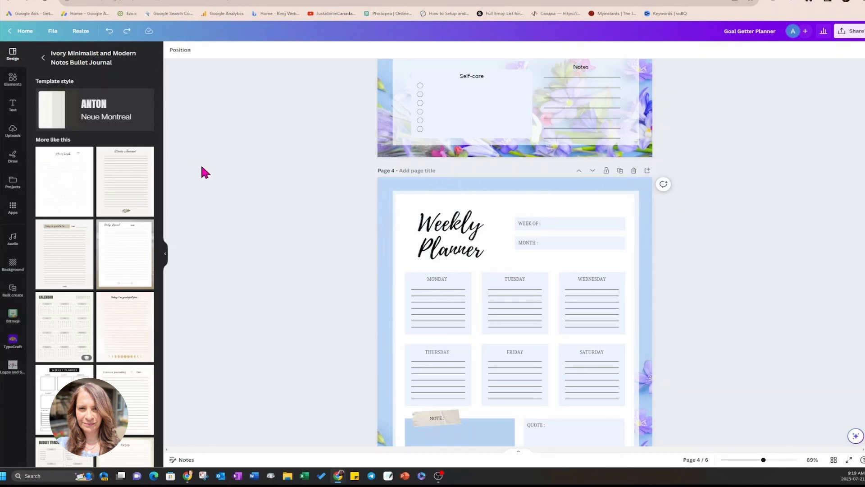
Examine which stacked shapes make up the Weekly Planner page, including the white panel and the Week Of box.
left_click(407, 205)
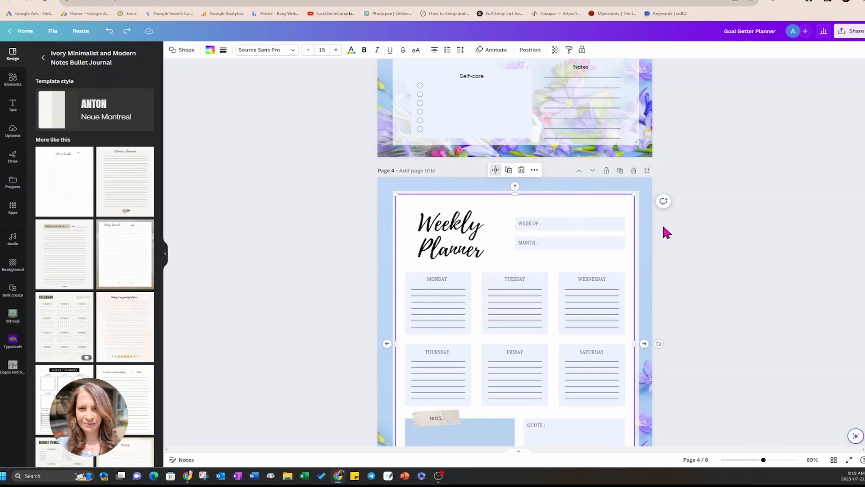
left_click(678, 223)
left_click(579, 224)
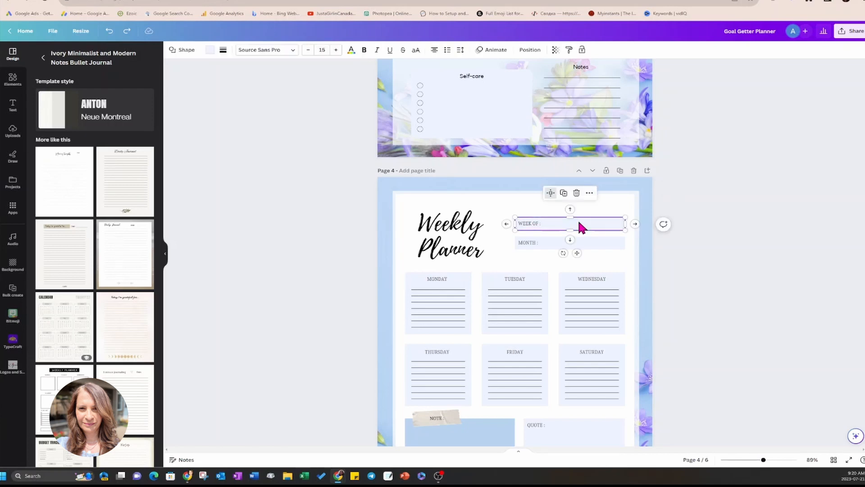
left_click(504, 208)
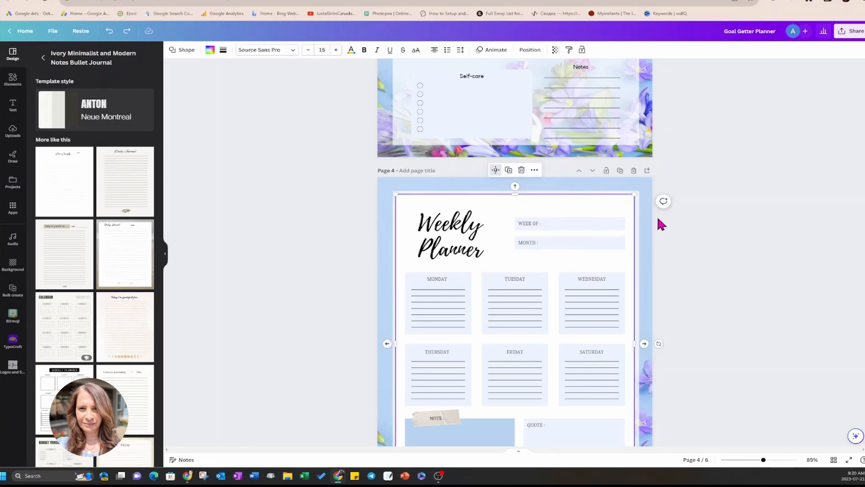
left_click(596, 229)
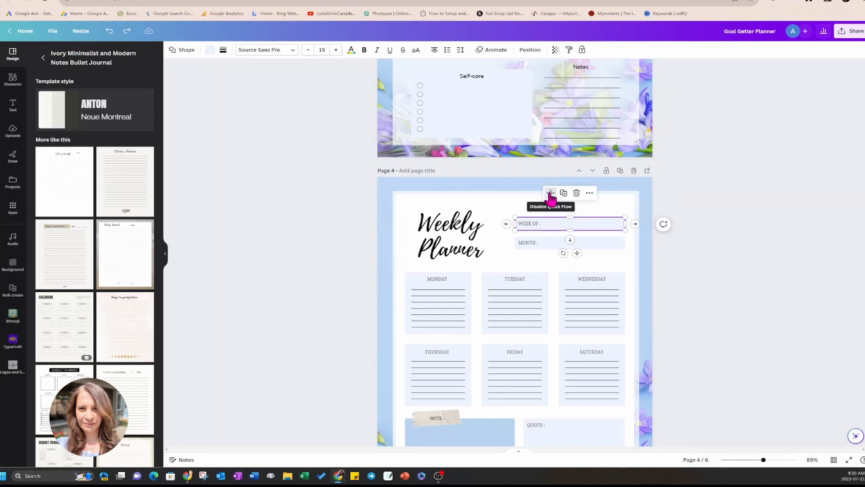
left_click(672, 175)
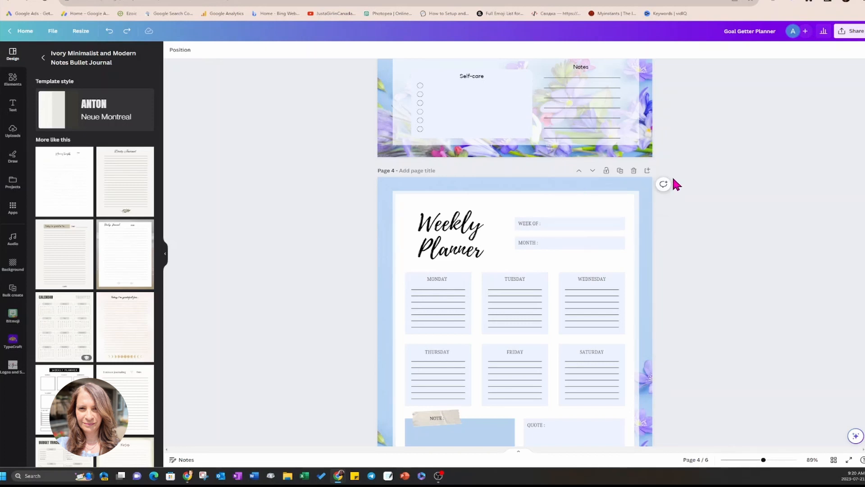
left_click(624, 283)
left_click(709, 216)
left_click(497, 212)
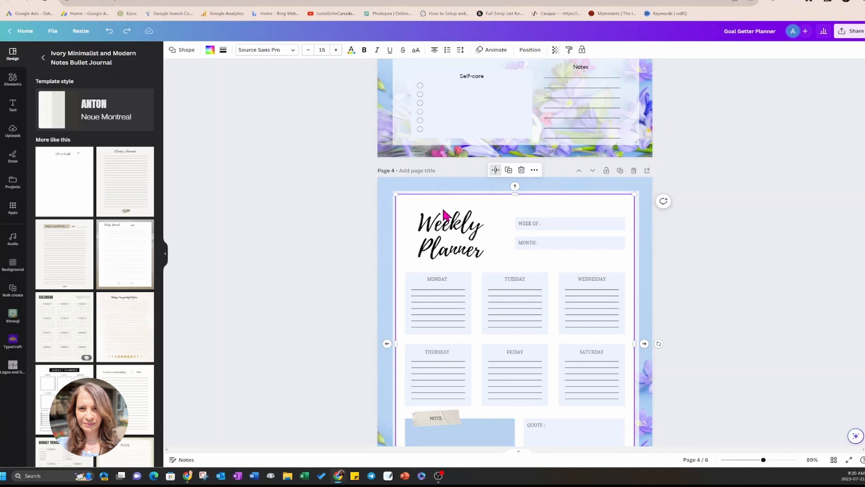
left_click(360, 213)
Locate the Weekly Planner's white panel in the page's layer order and delete it.
left_click(404, 208)
left_click(532, 51)
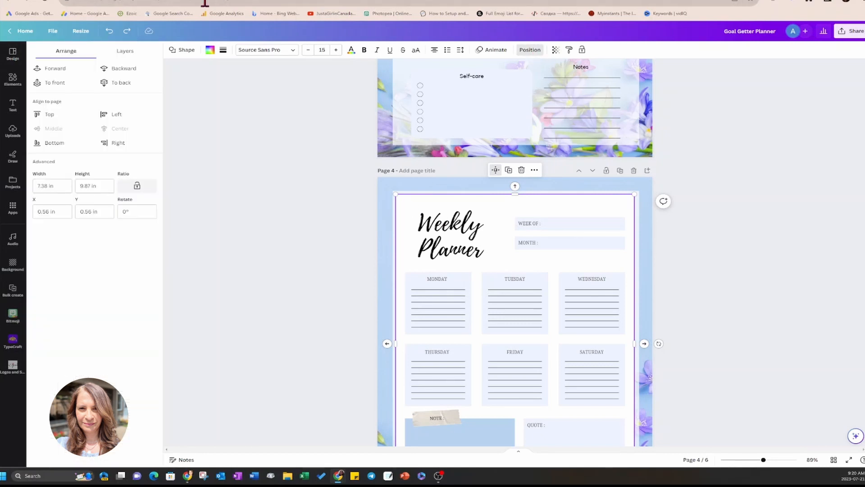
left_click(134, 58)
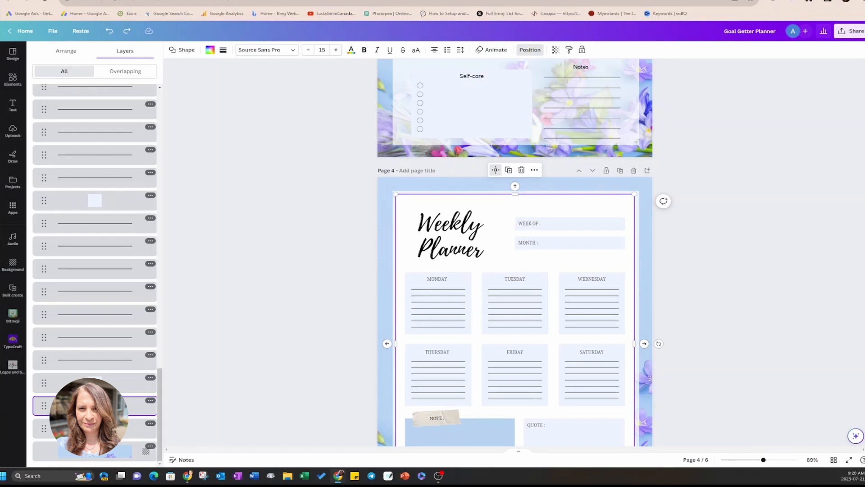
left_click(150, 401)
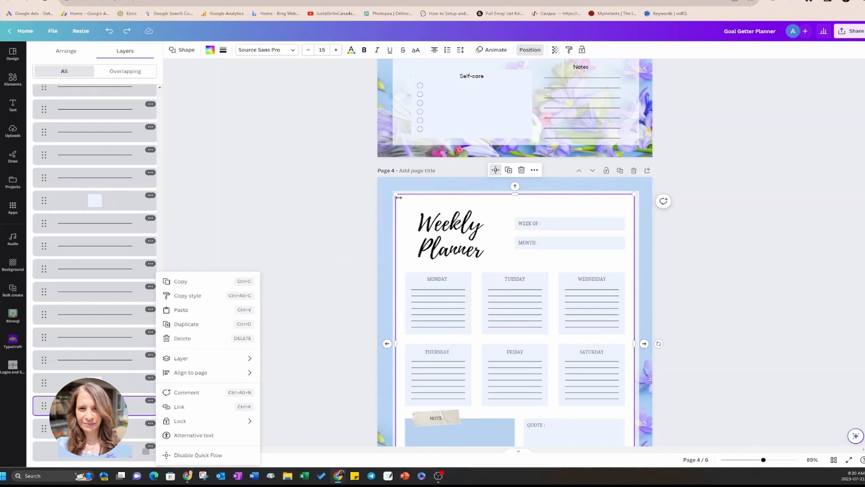
left_click(184, 339)
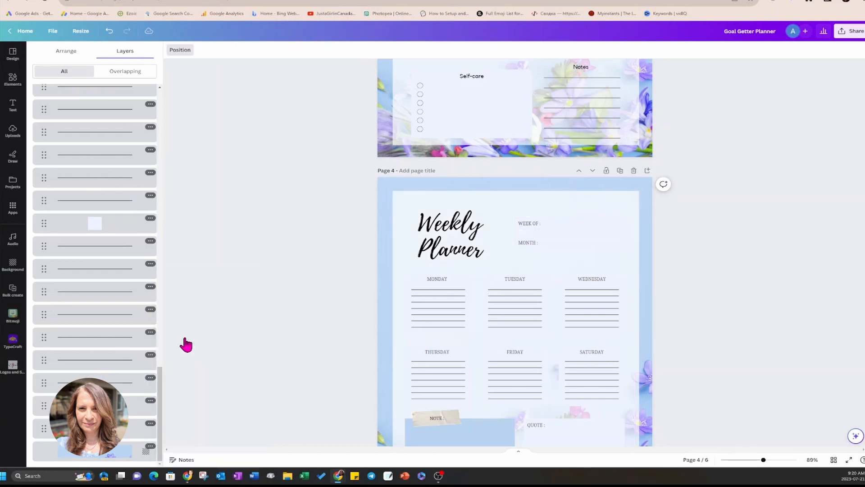
Fill the Week Of box on the Weekly Planner page with the document's light blue.
left_click(561, 225)
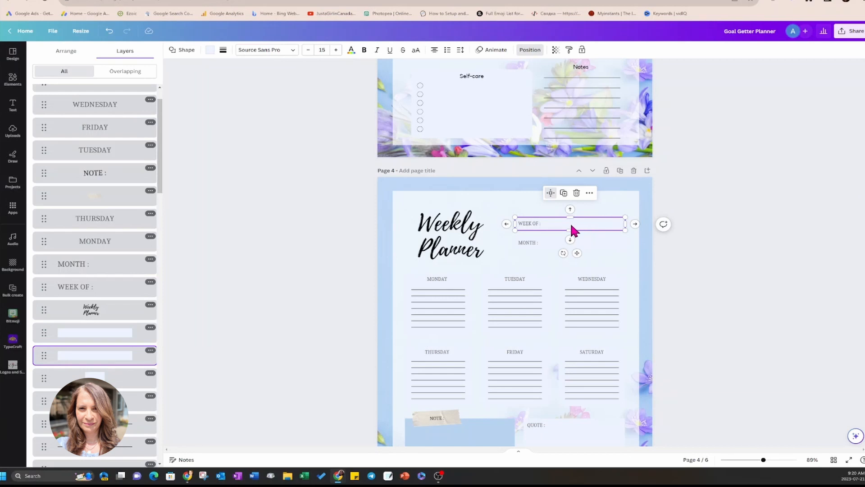
left_click(210, 50)
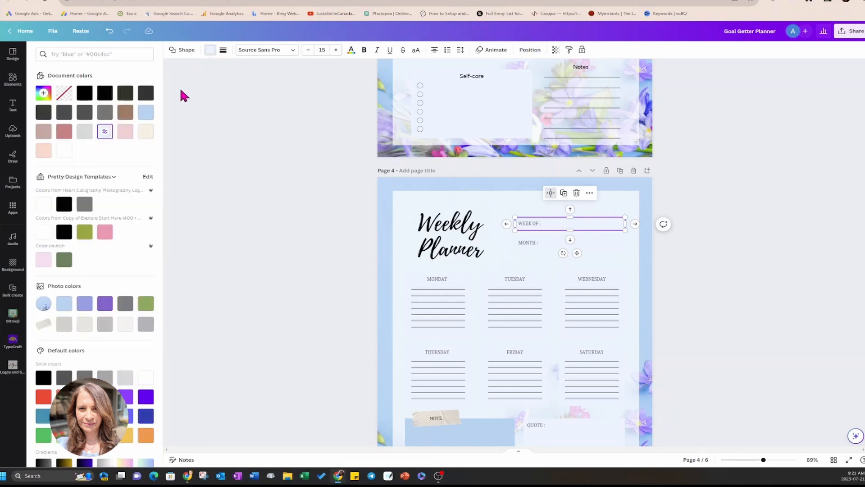
left_click(146, 113)
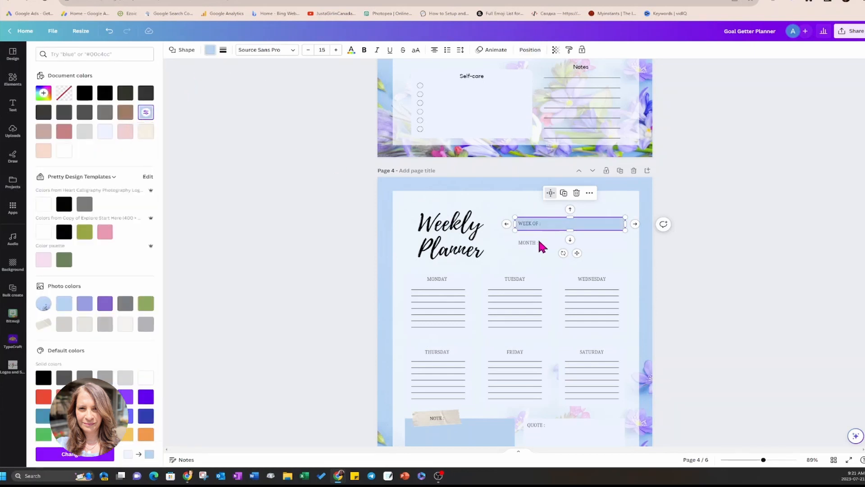
Fill the Month and Week Of boxes on the Weekly Planner page with the document's light grey.
left_click(550, 244)
left_click(581, 247)
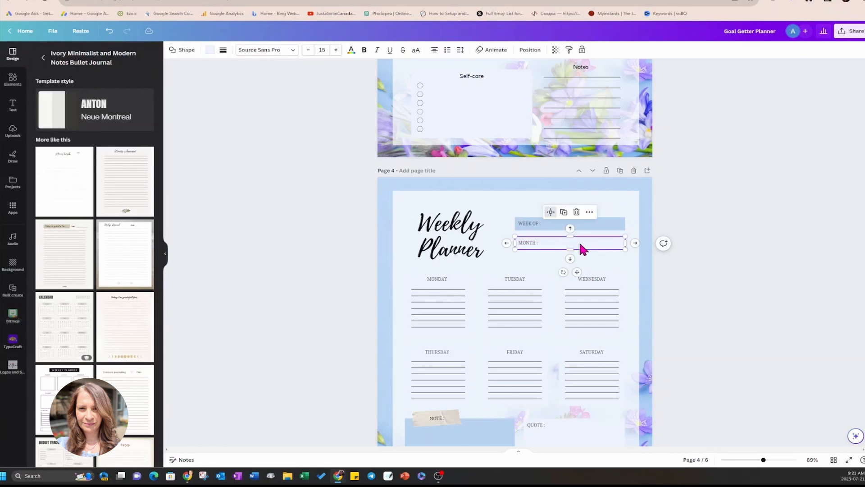
left_click(209, 51)
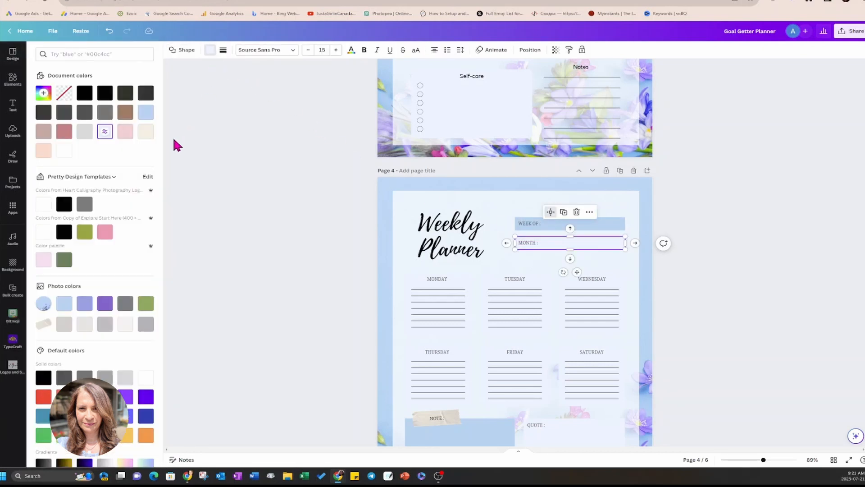
left_click(85, 134)
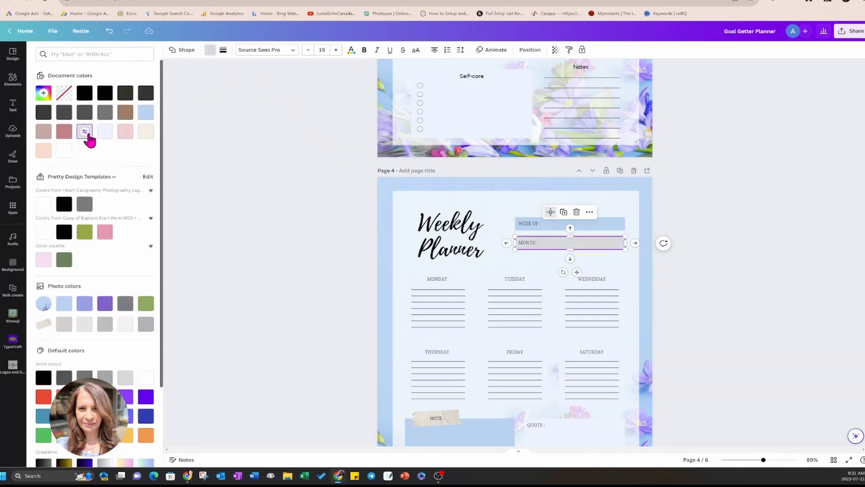
left_click(550, 225)
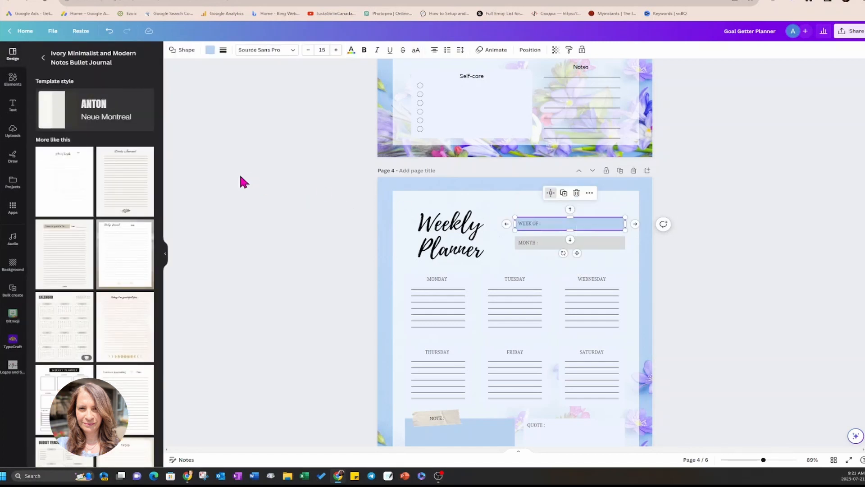
left_click(210, 50)
left_click(86, 132)
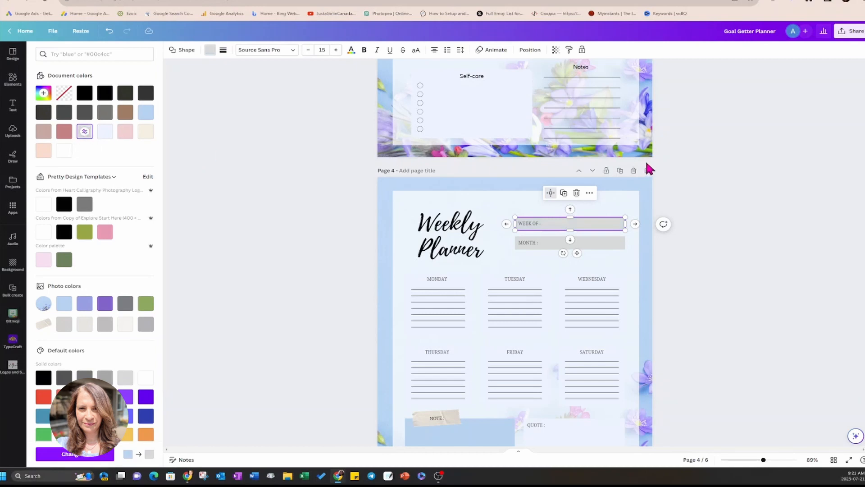
scroll(707, 173, "down", 7)
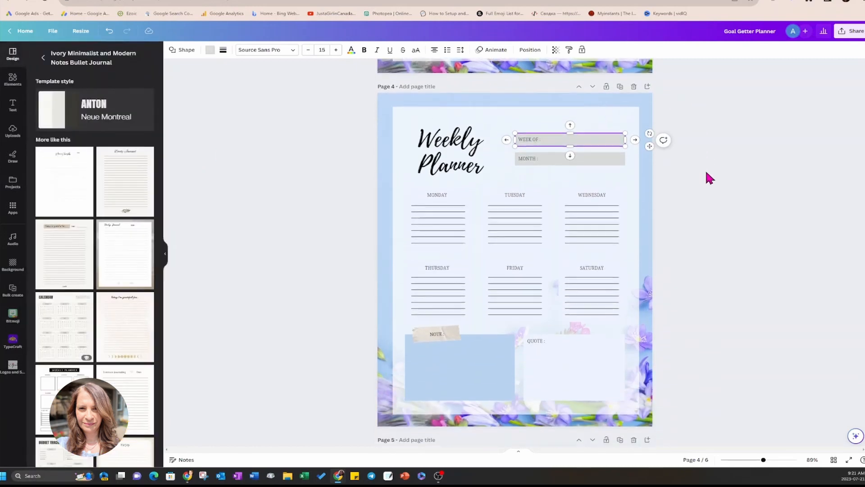
Copy the translucent white panel from the Weekly Planner page onto the Daily Planner page.
scroll(706, 173, "down", 4)
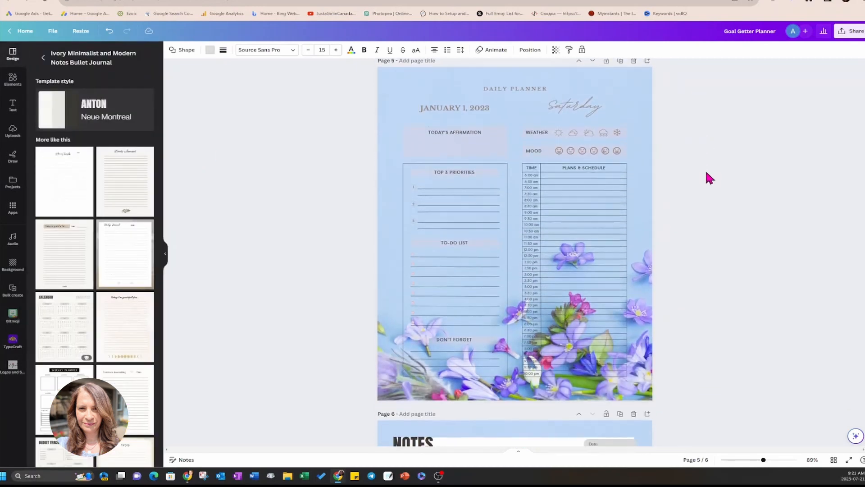
scroll(706, 174, "up", 2)
scroll(707, 177, "up", 2)
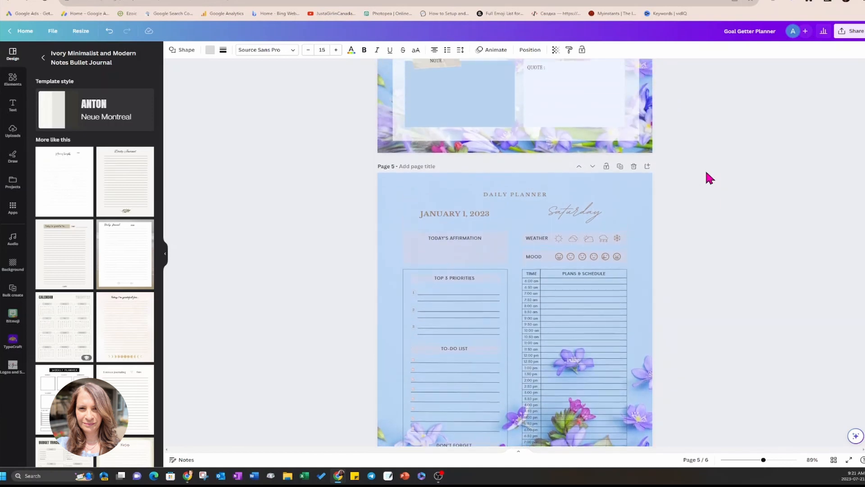
left_click(399, 147)
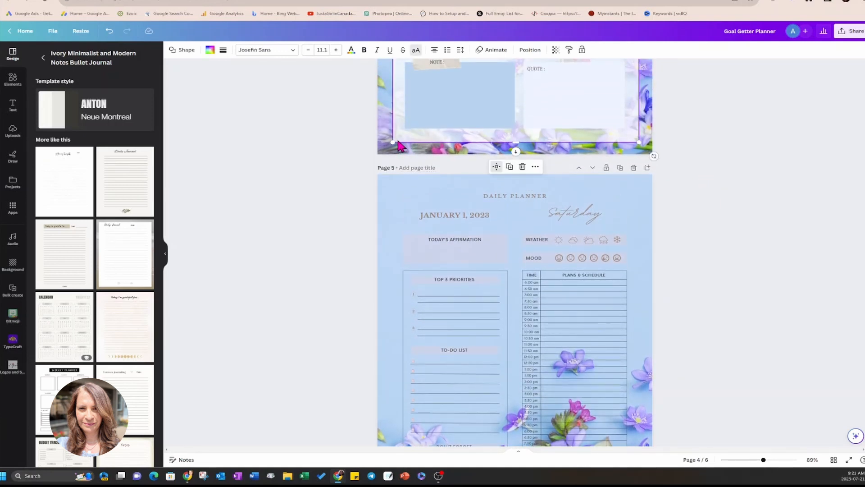
left_click(404, 194)
left_click(404, 194)
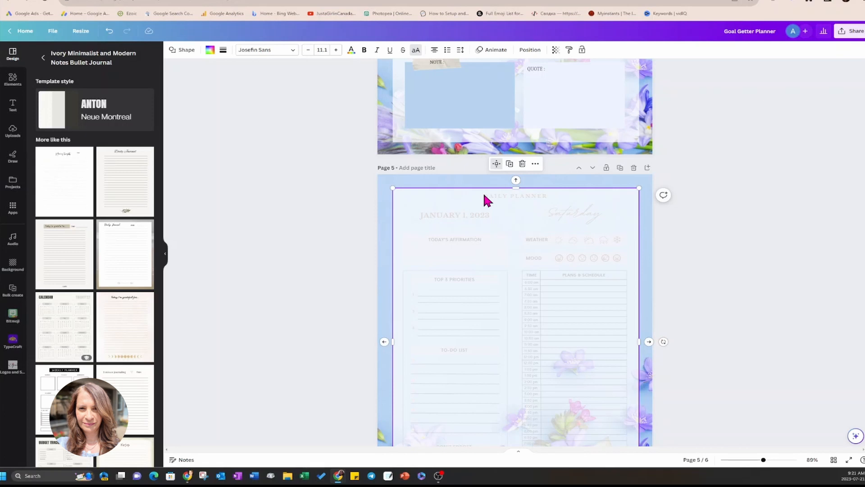
Move the Daily Planner's white panel down the layer order to just above the floral background.
left_click(526, 53)
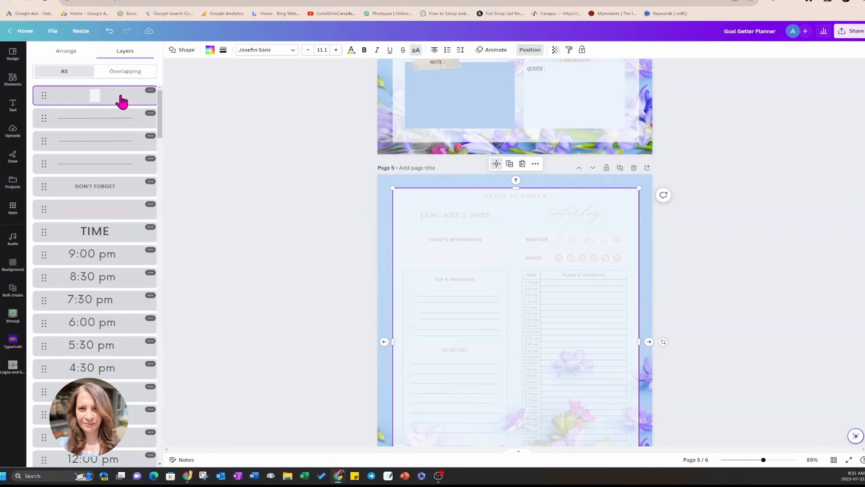
left_click_drag(122, 102, 124, 432)
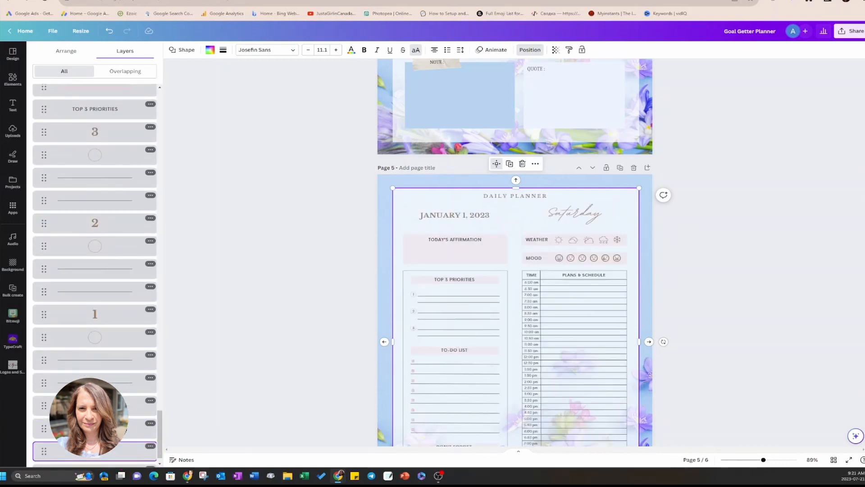
scroll(249, 348, "down", 1)
scroll(115, 354, "down", 1)
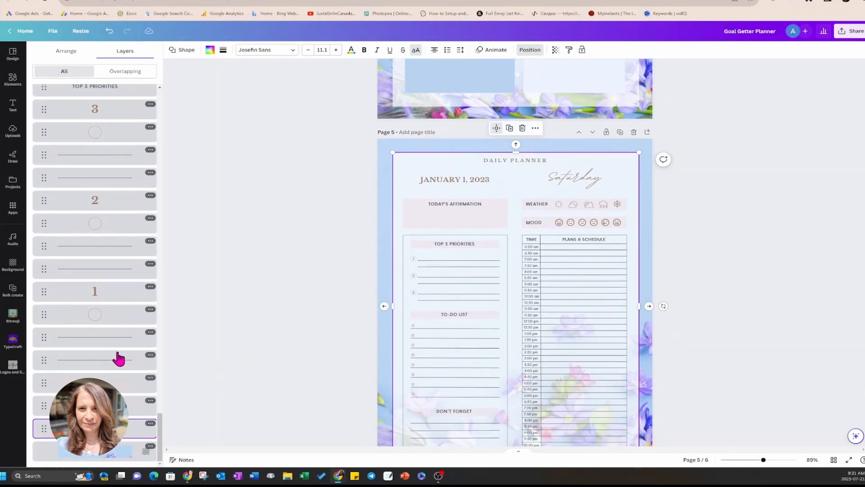
Fill the Today's Affirmation box with the document's light grey and replace its pink across all pages.
left_click(386, 205)
left_click(412, 212)
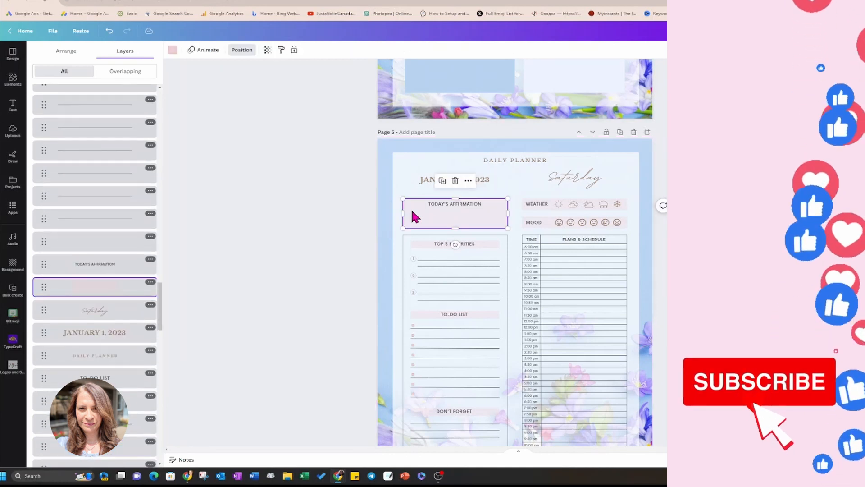
left_click(173, 50)
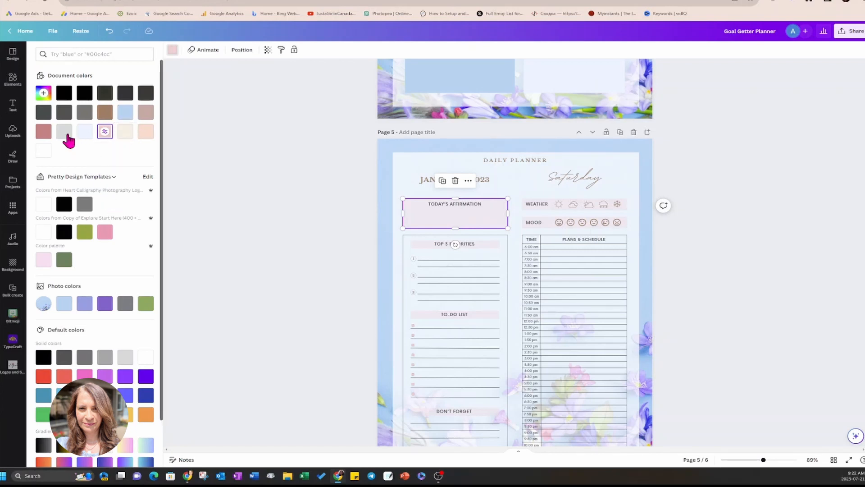
left_click(65, 132)
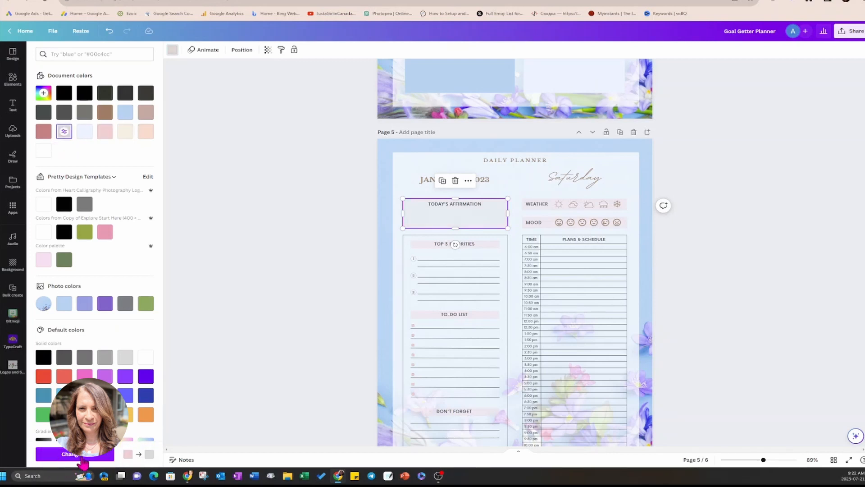
left_click(83, 456)
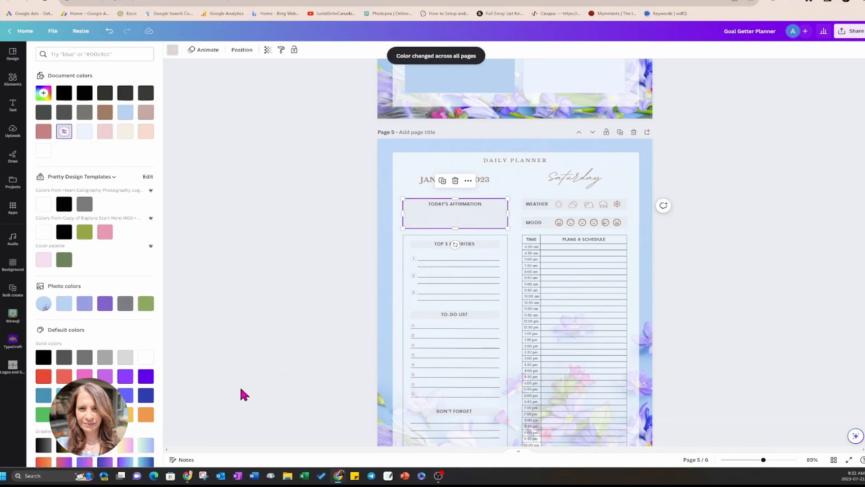
left_click(321, 277)
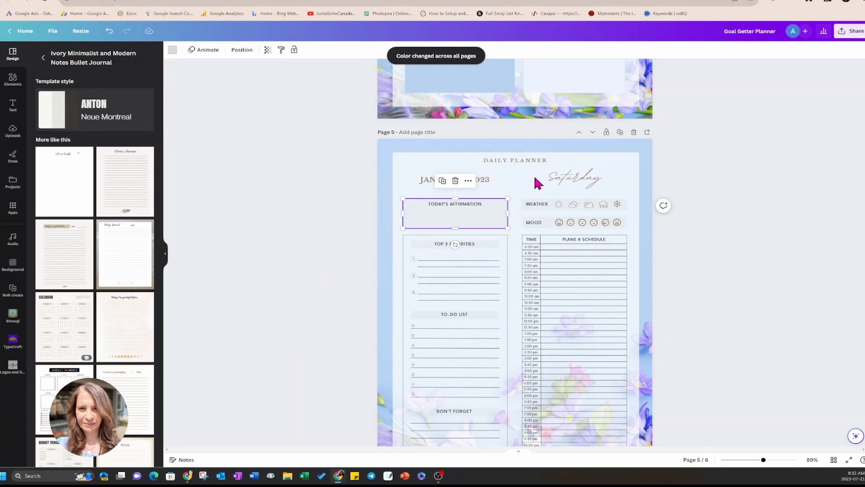
Delete the Saturday heading on the Daily Planner page and replace the January date text with "DATE:".
left_click(571, 181)
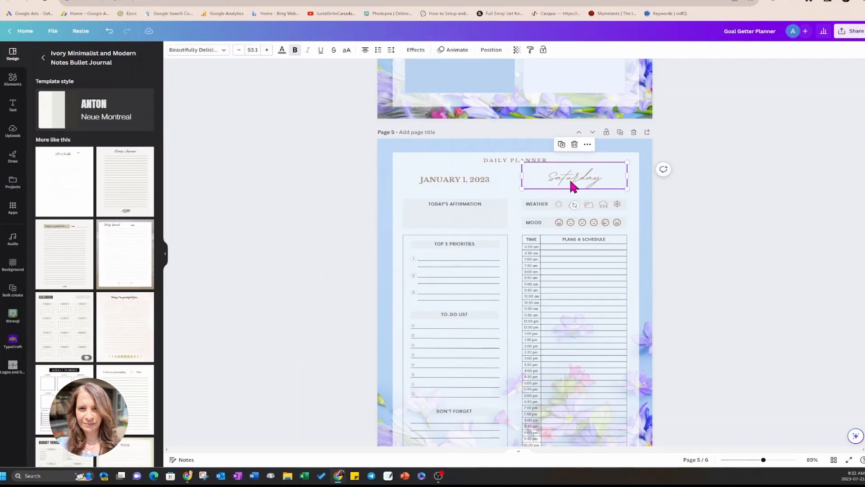
key("Delete")
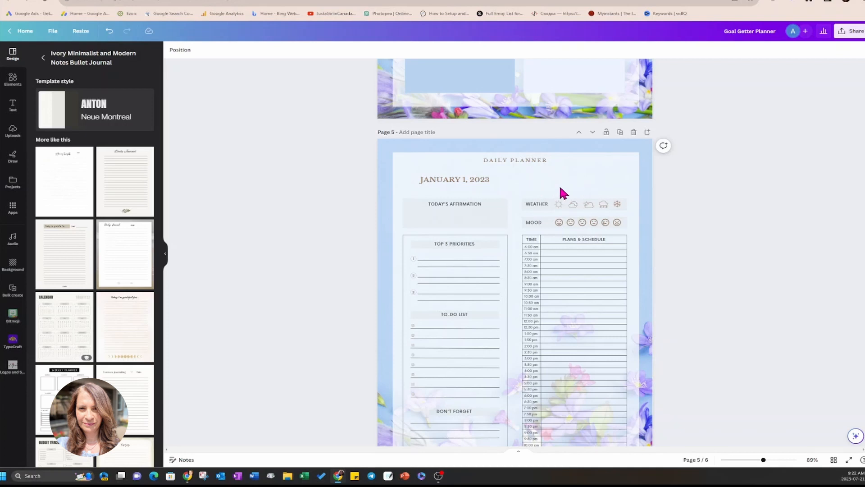
left_click(454, 182)
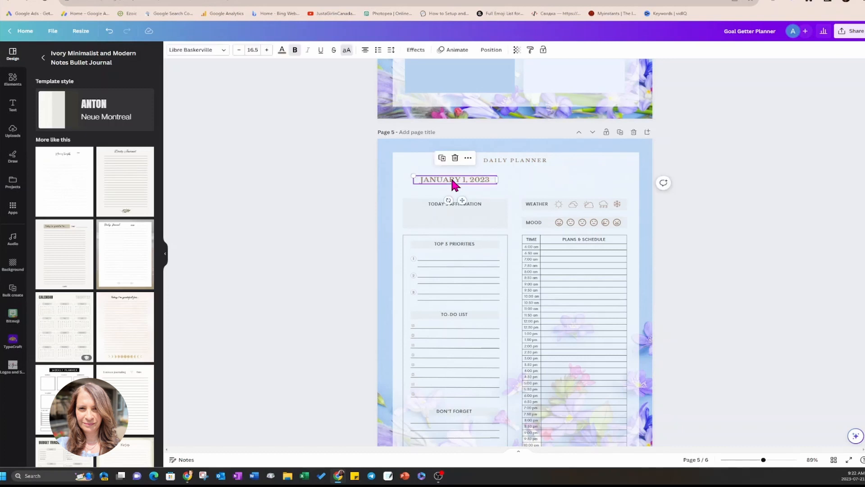
double_click(453, 180)
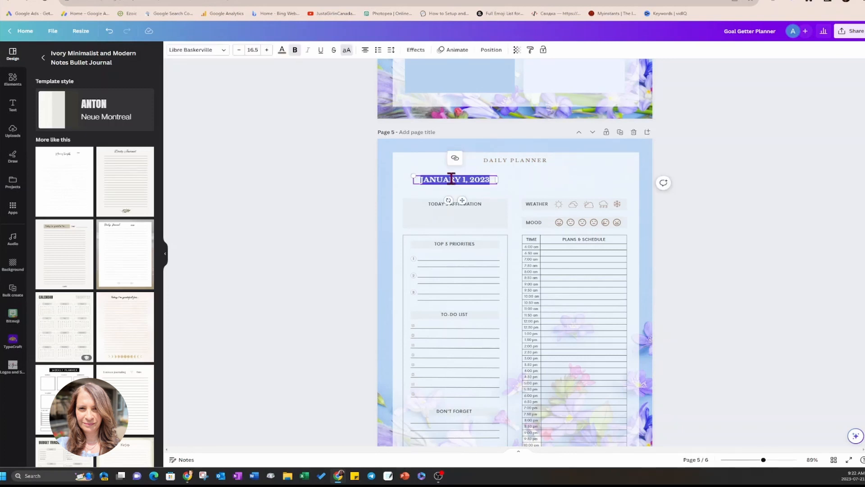
key("BackSpace")
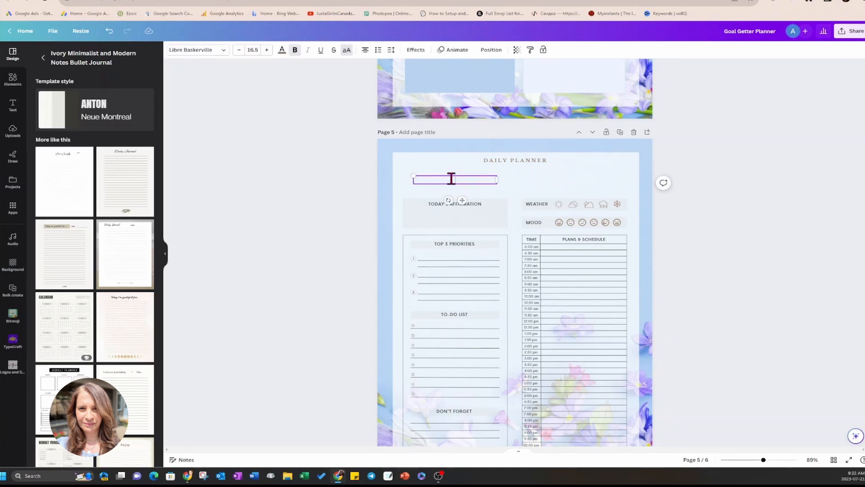
type("DATE:")
Widen the DATE: text box to the edge of the schedule table, left-align it and colour its text black.
left_click_drag(498, 179, 628, 179)
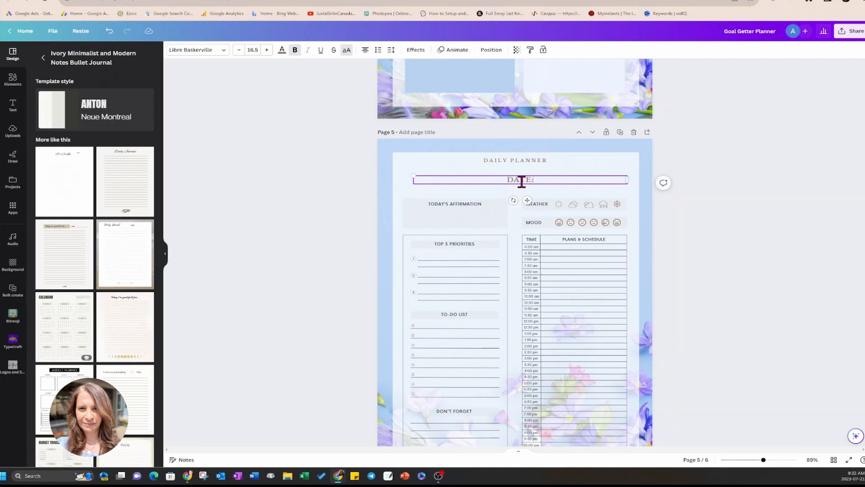
left_click(365, 53)
left_click_drag(444, 181, 411, 180)
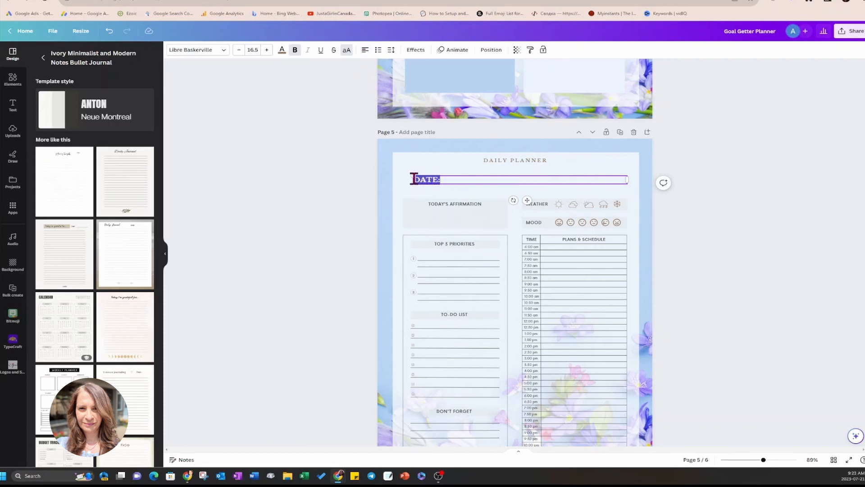
left_click(283, 50)
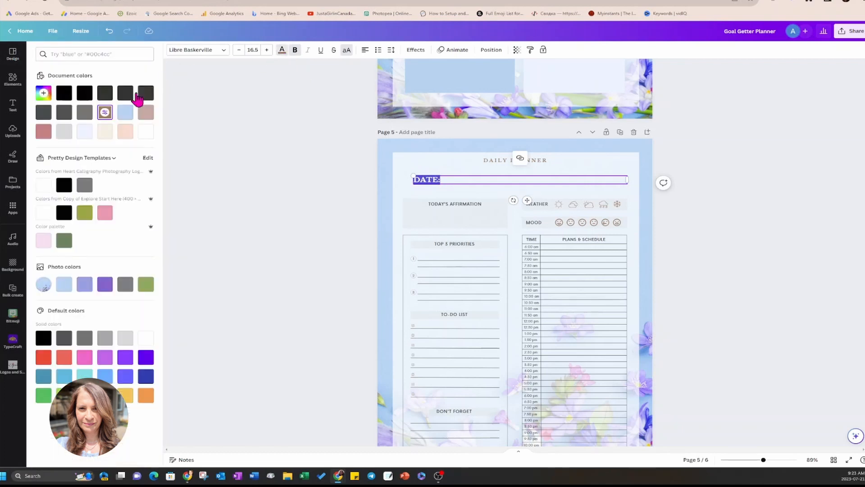
left_click(64, 93)
left_click(243, 138)
left_click(263, 158)
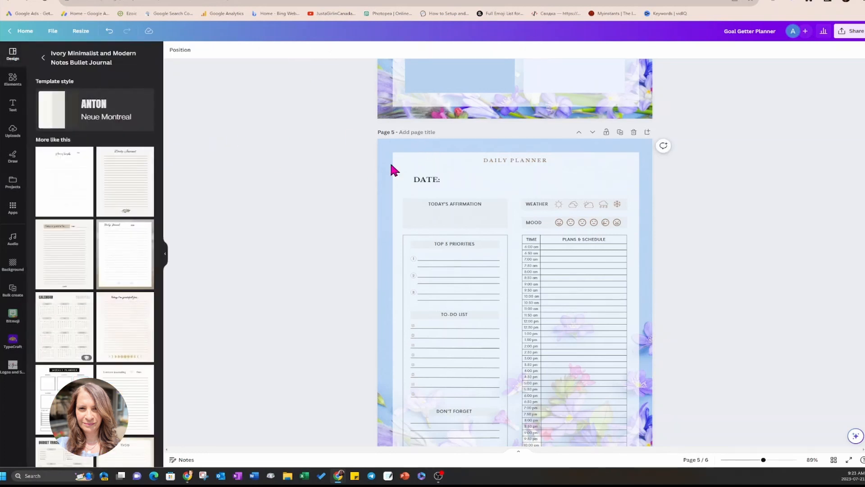
Set the Daily Planner title in the Playlist Script font and turn off its all-capitals formatting.
left_click(488, 165)
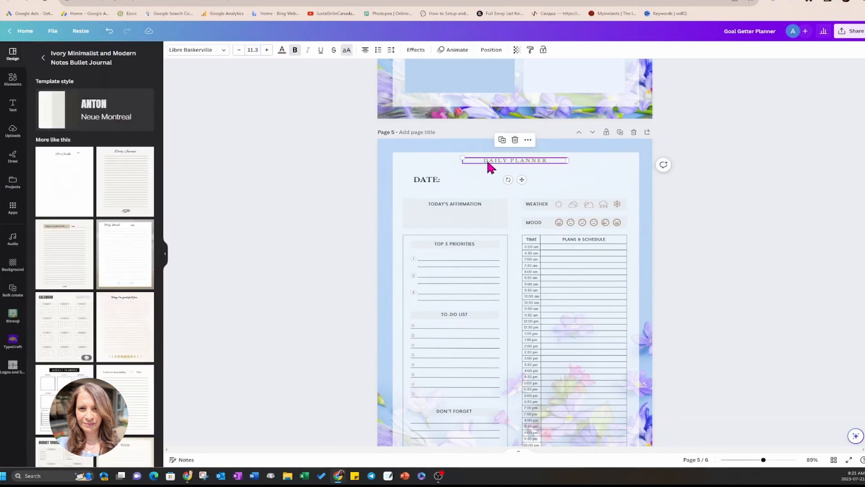
left_click(223, 51)
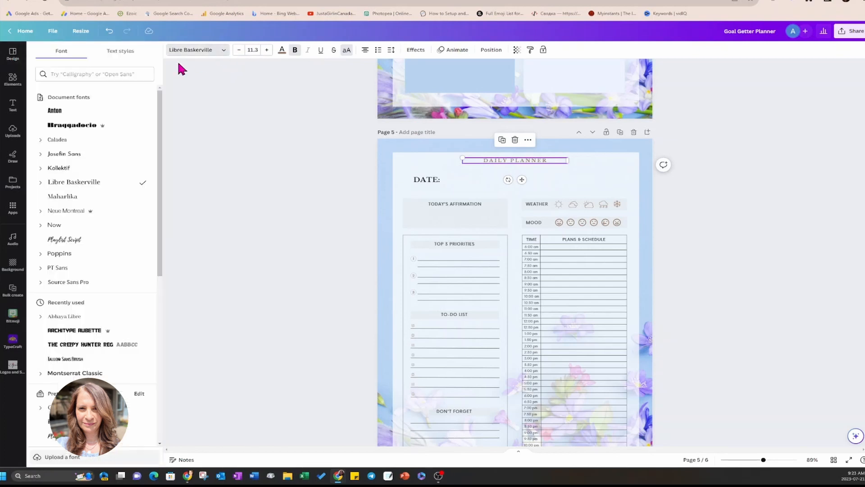
left_click(81, 240)
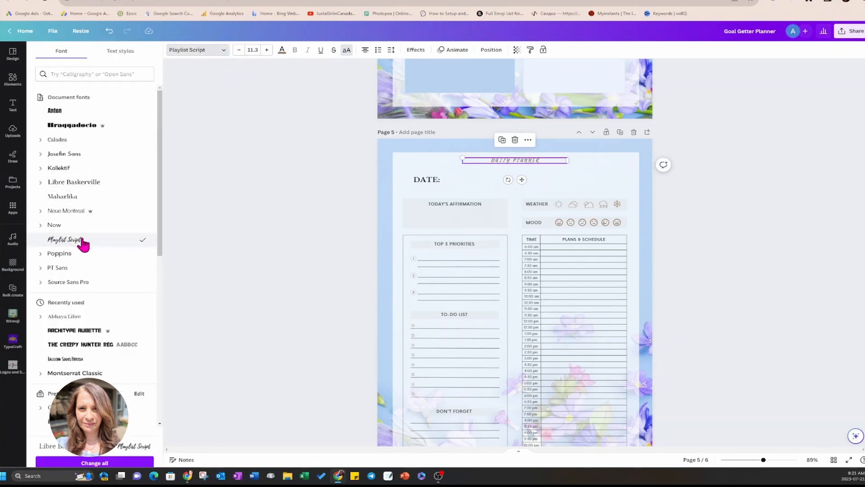
left_click(346, 51)
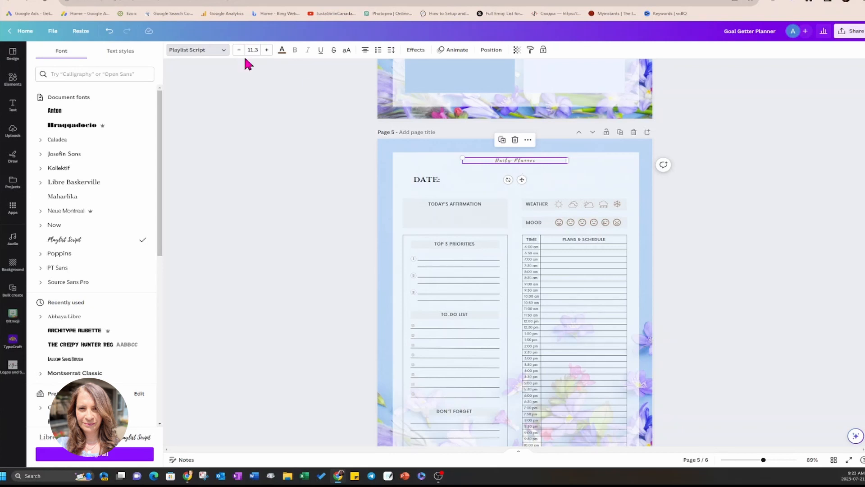
Colour the Daily Planner title black and apply the brown-to-black text change throughout the document.
left_click(282, 50)
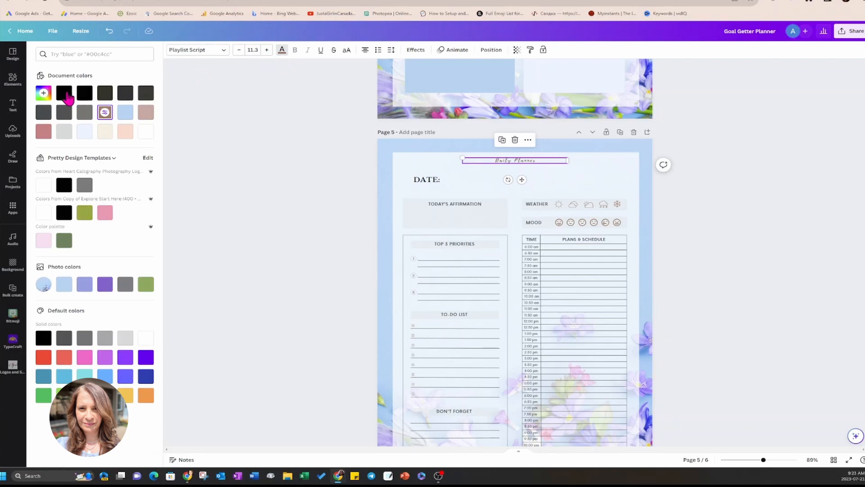
left_click(64, 93)
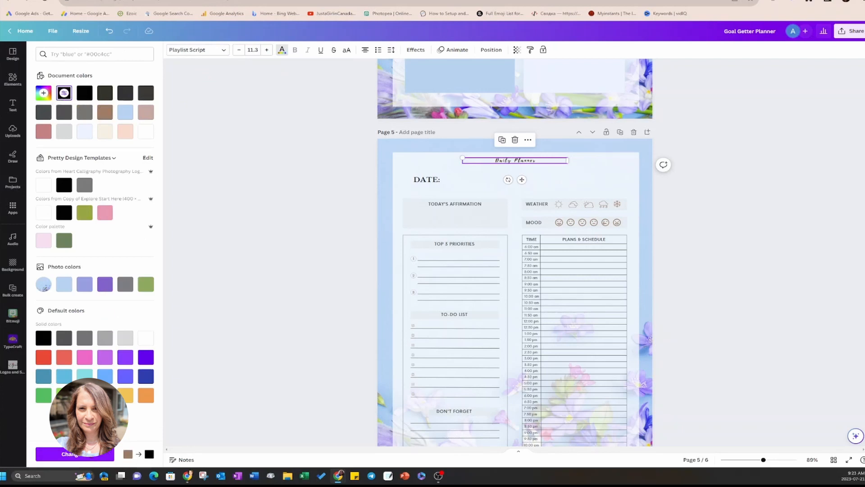
left_click(79, 455)
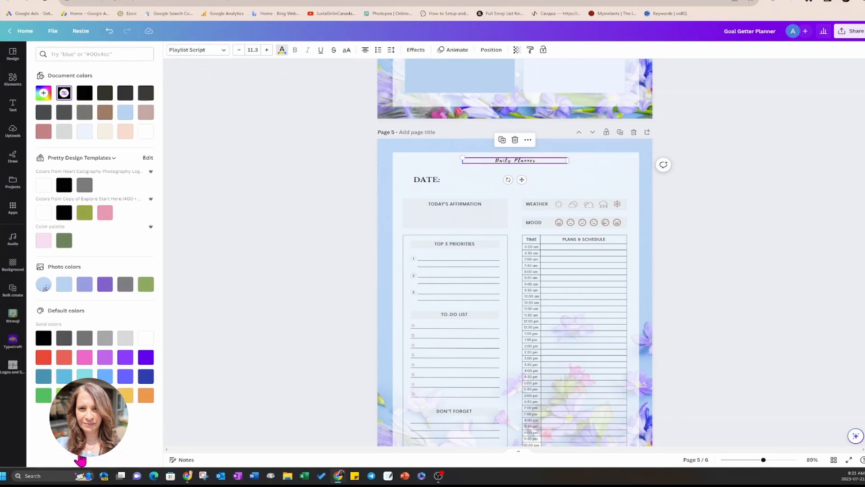
left_click(342, 238)
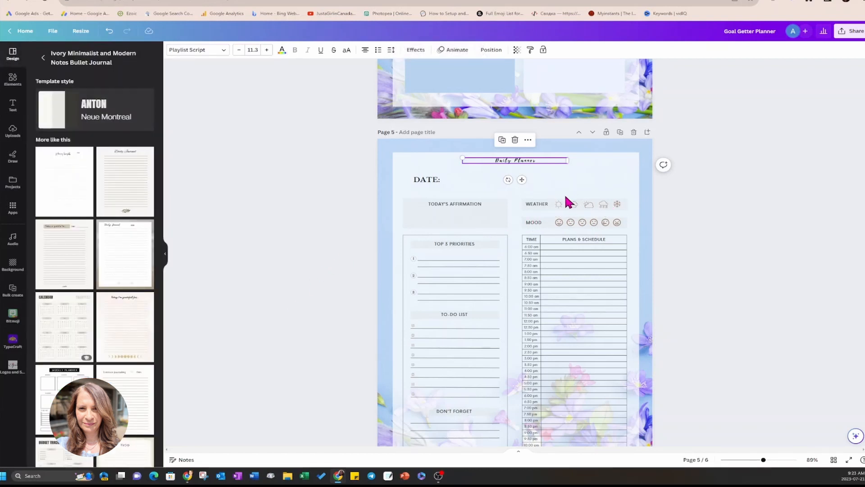
Recolour the sun weather icon black (#000000) and replace the icons' brown with black across all pages.
left_click(559, 205)
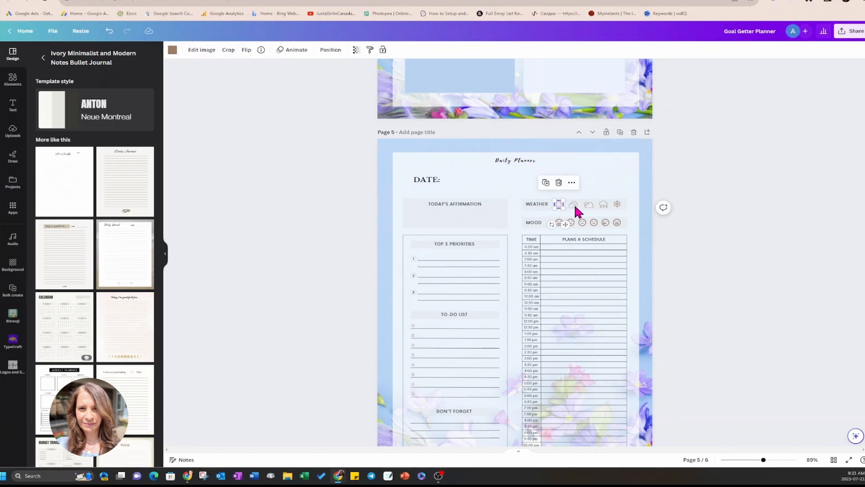
left_click(172, 50)
left_click(64, 93)
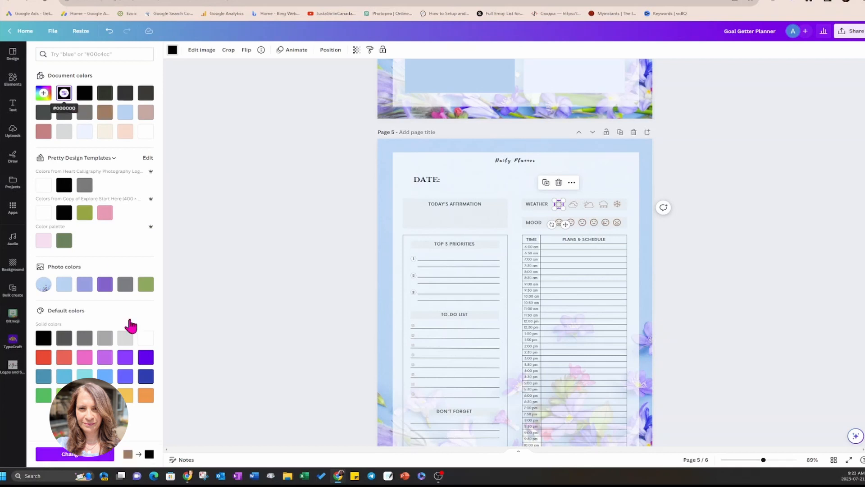
left_click(82, 456)
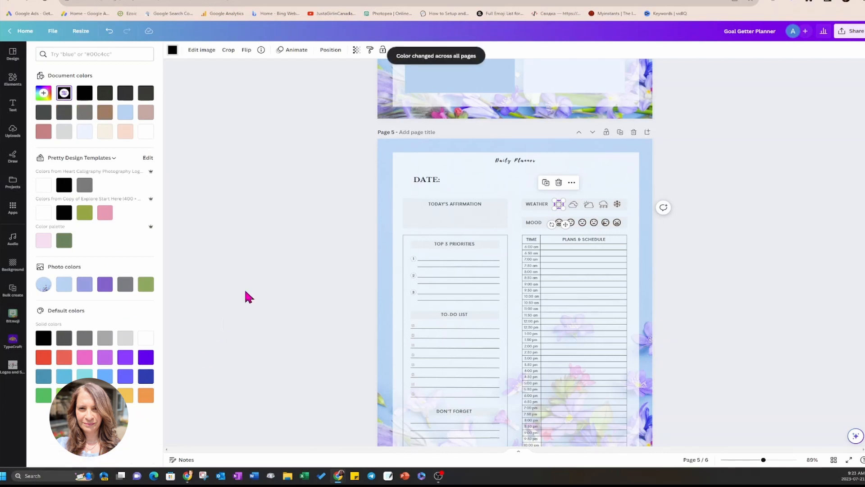
Set the Daily Planner title's font size to 32.
scroll(753, 243, "down", 2)
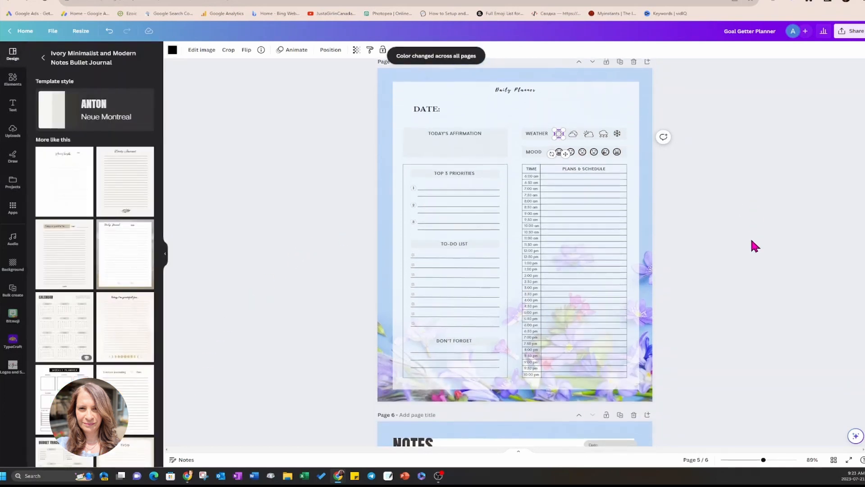
scroll(753, 246, "up", 1)
left_click(513, 130)
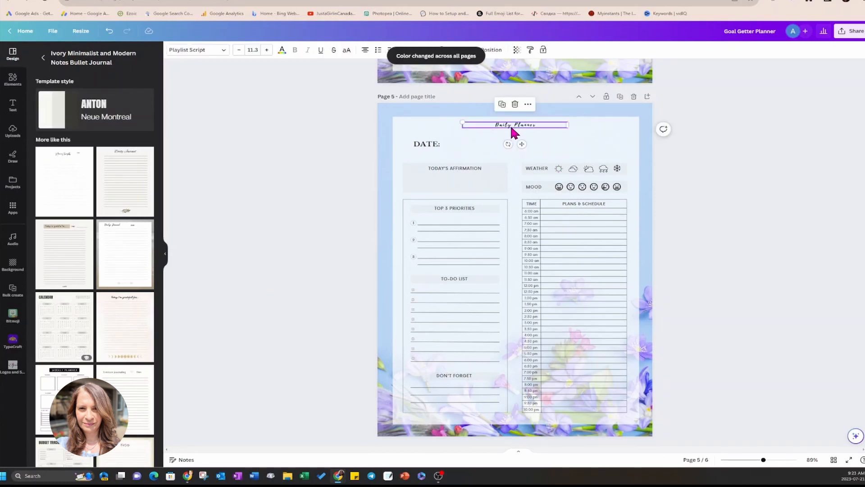
left_click(255, 50)
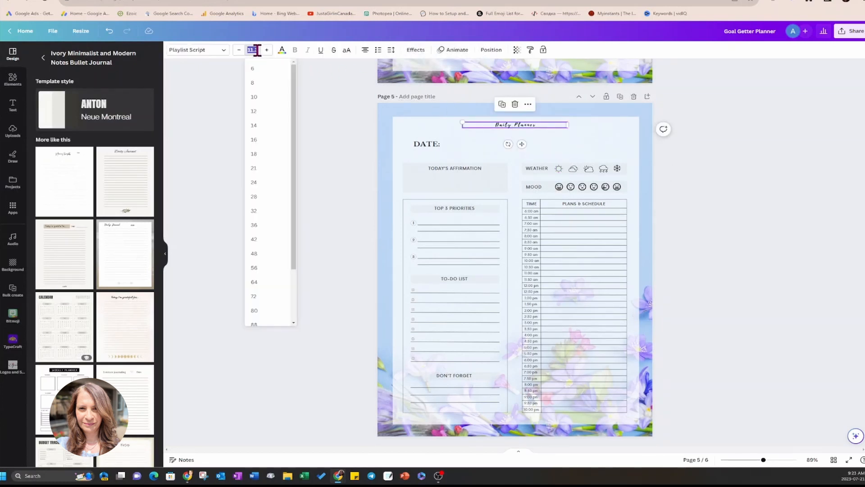
left_click(253, 214)
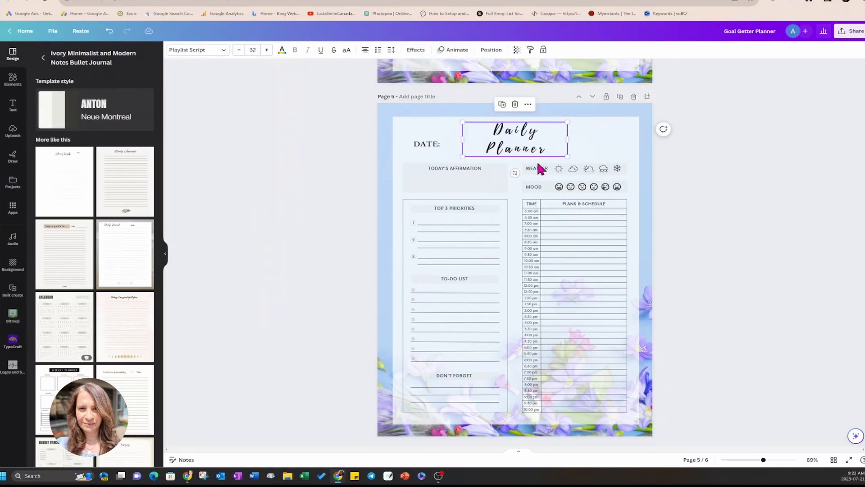
Widen the Daily Planner title's text box to fit on one line and centre it above the planner sections.
left_click_drag(568, 140, 595, 137)
left_click_drag(462, 130, 454, 131)
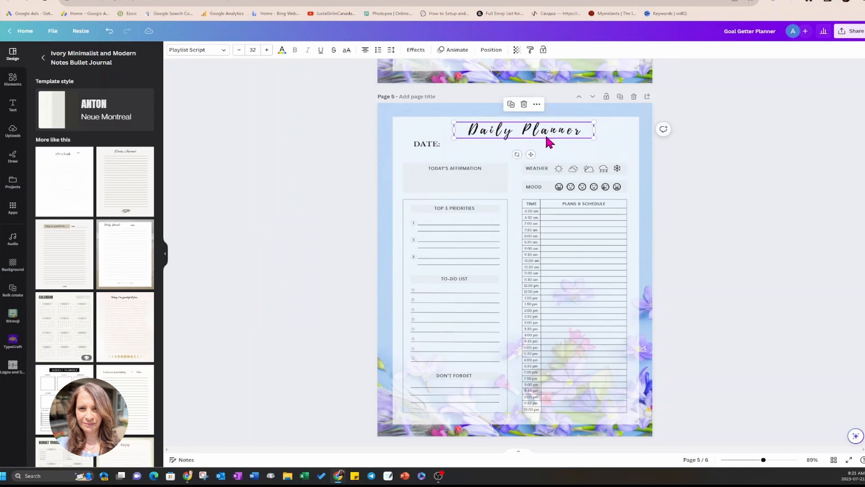
left_click_drag(548, 140, 532, 133)
left_click_drag(534, 129, 535, 131)
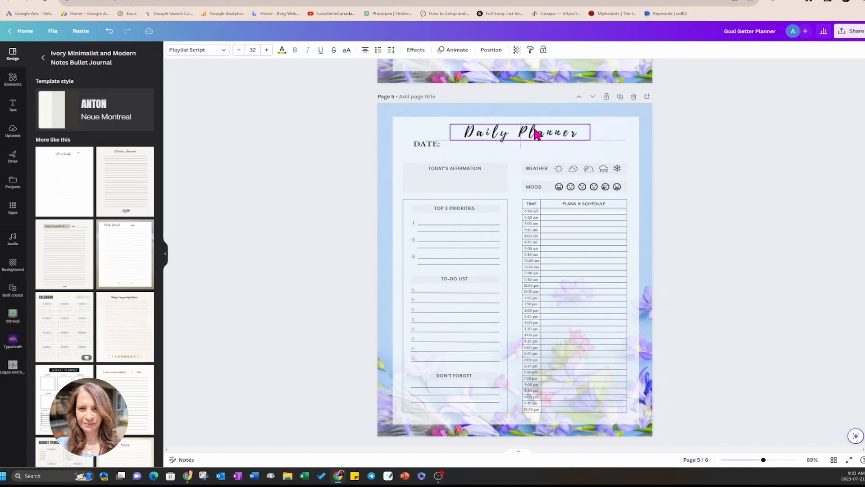
left_click(724, 120)
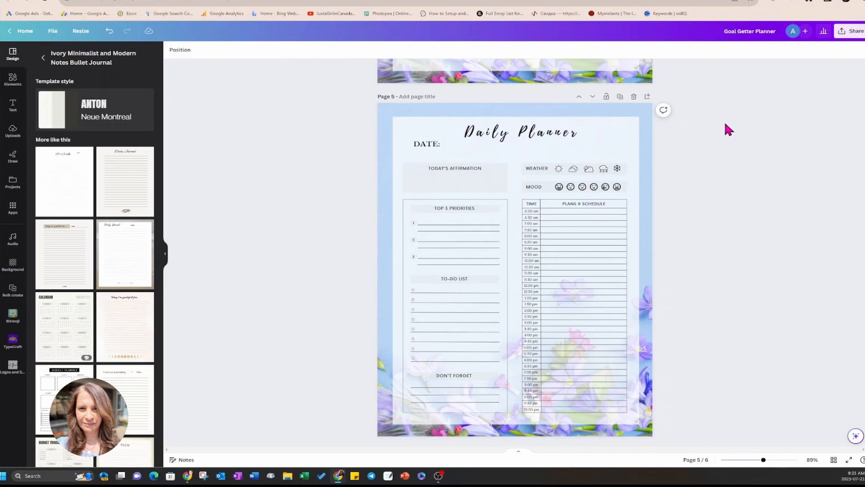
Review the weekly, daily and notes pages for consistent styling.
scroll(716, 184, "down", 2)
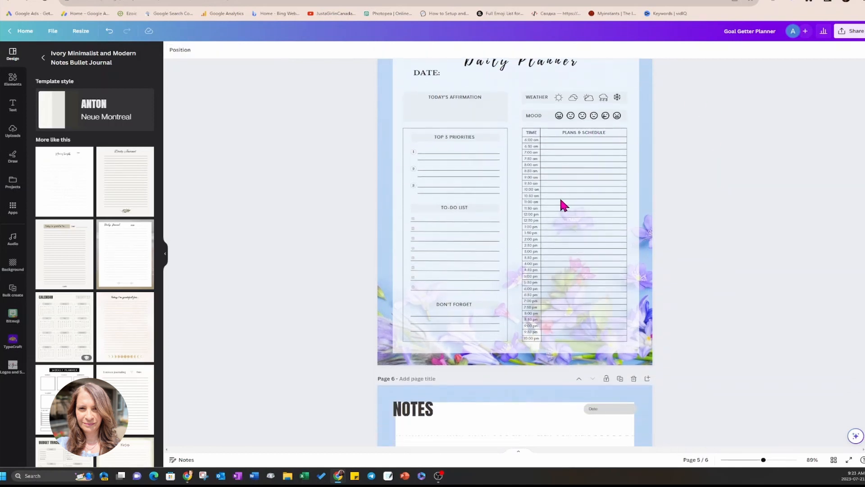
scroll(564, 205, "down", 3)
scroll(564, 205, "up", 5)
scroll(561, 205, "up", 8)
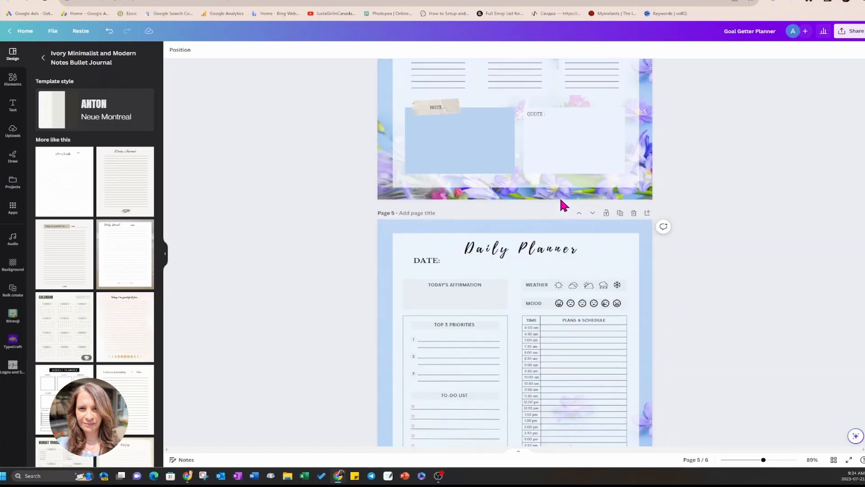
scroll(559, 197, "down", 6)
scroll(559, 208, "up", 10)
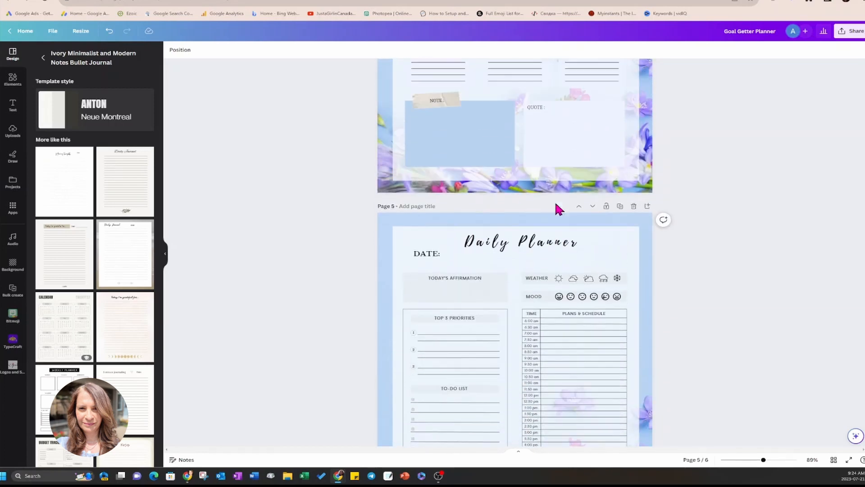
scroll(559, 207, "down", 5)
Extend the left edge of the white rectangle on the notes page slightly outward.
scroll(556, 205, "down", 10)
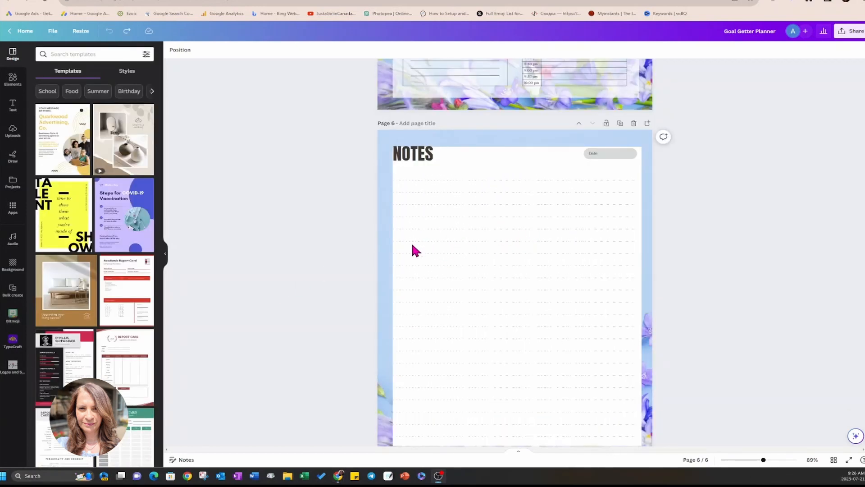
left_click(404, 322)
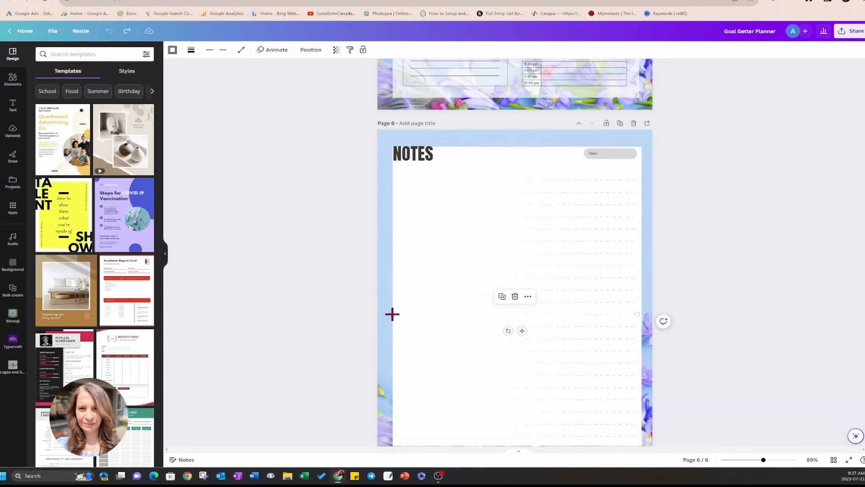
left_click(345, 224)
left_click(457, 159)
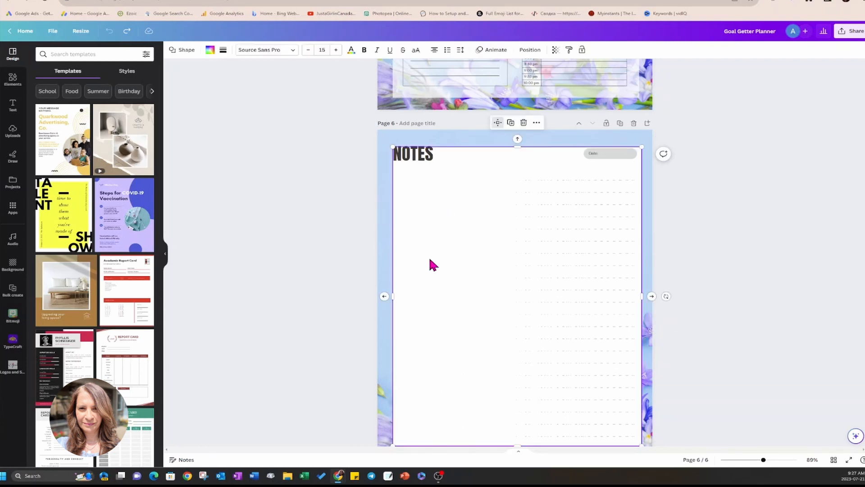
left_click_drag(392, 296, 389, 296)
left_click(673, 234)
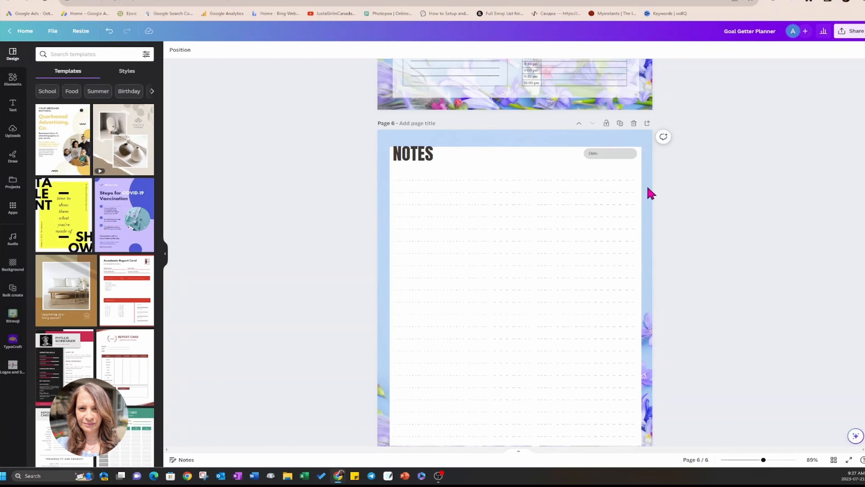
Set the NOTES title in the Playlist Script font and turn off its all-capitals formatting.
left_click(428, 162)
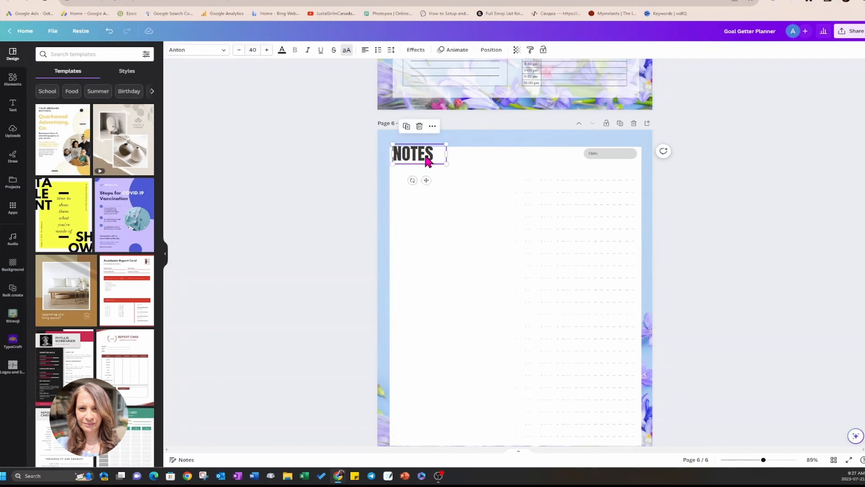
left_click(225, 52)
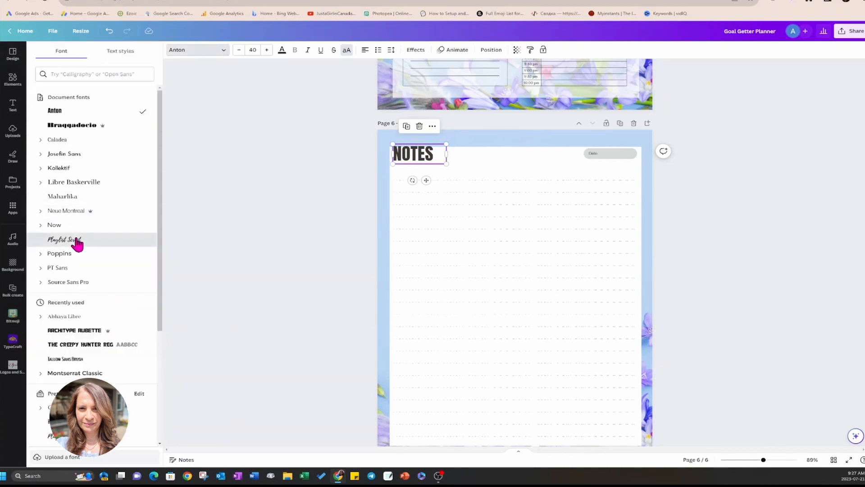
left_click(77, 241)
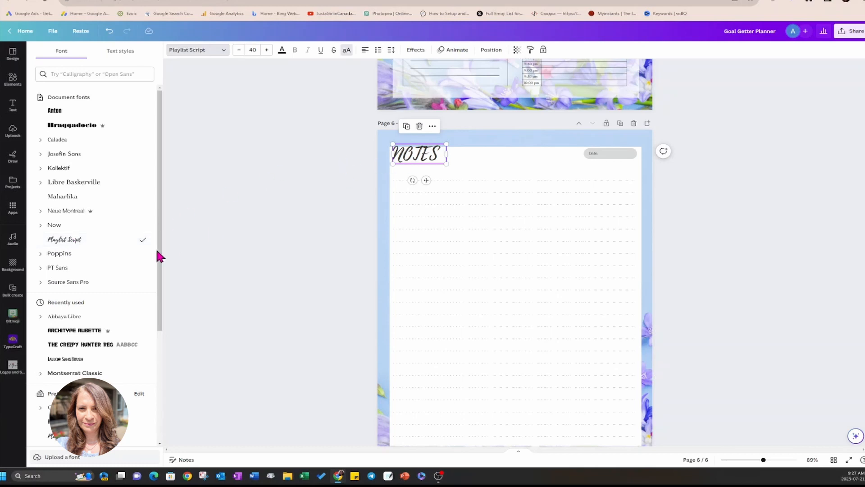
left_click(346, 50)
Colour the Notes title black.
left_click(282, 51)
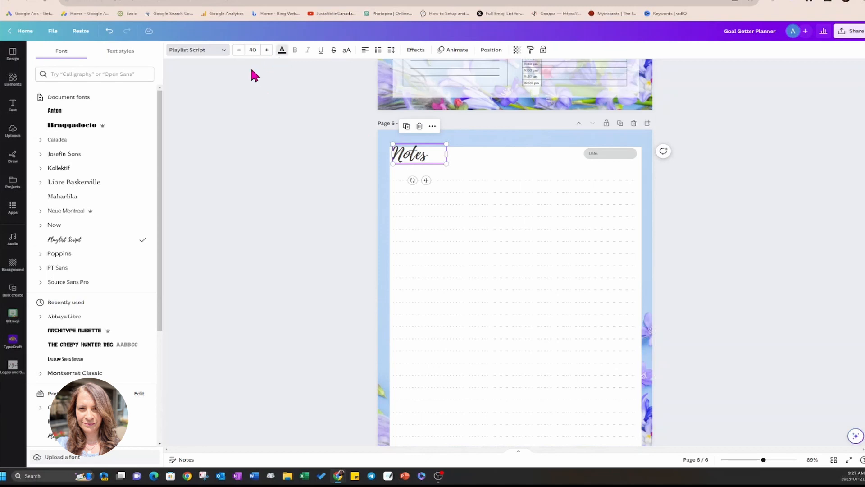
left_click(63, 92)
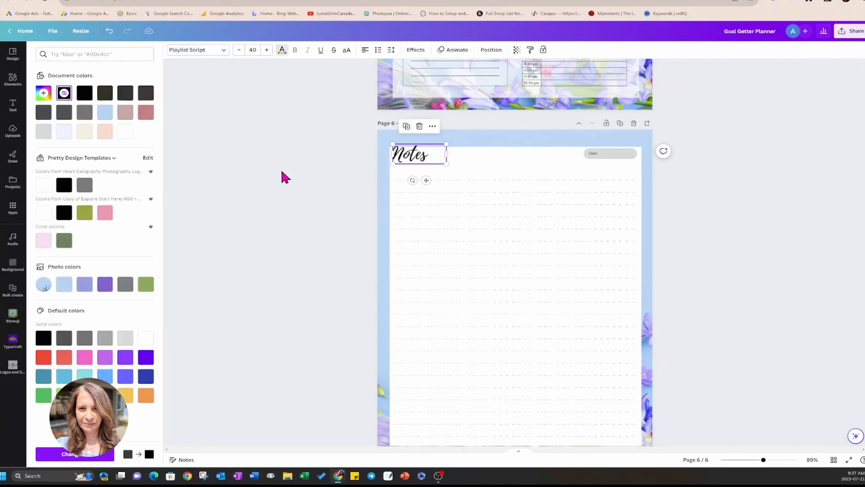
left_click(261, 320)
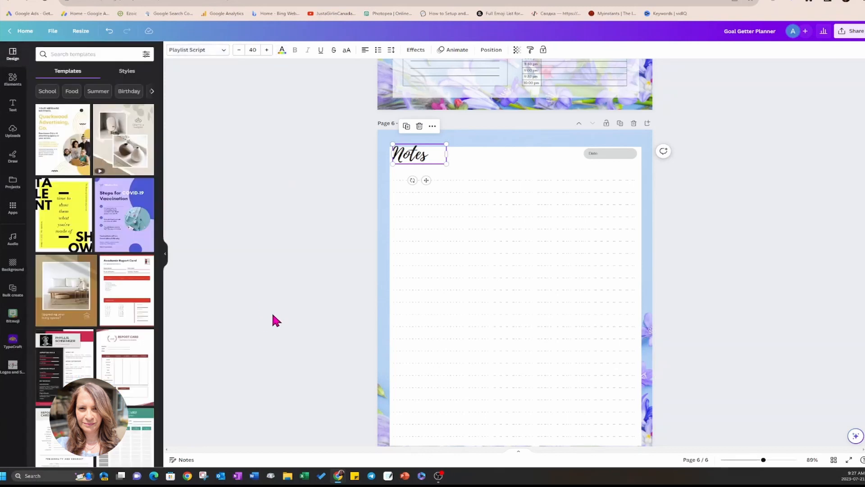
Set the notes page's Date: label to size 18 on one line and lengthen the grey bar behind it to the left.
left_click(595, 152)
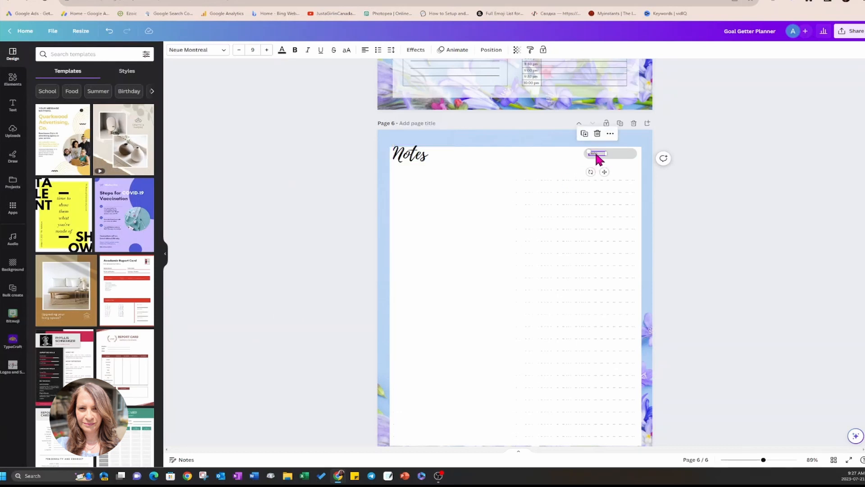
left_click(255, 50)
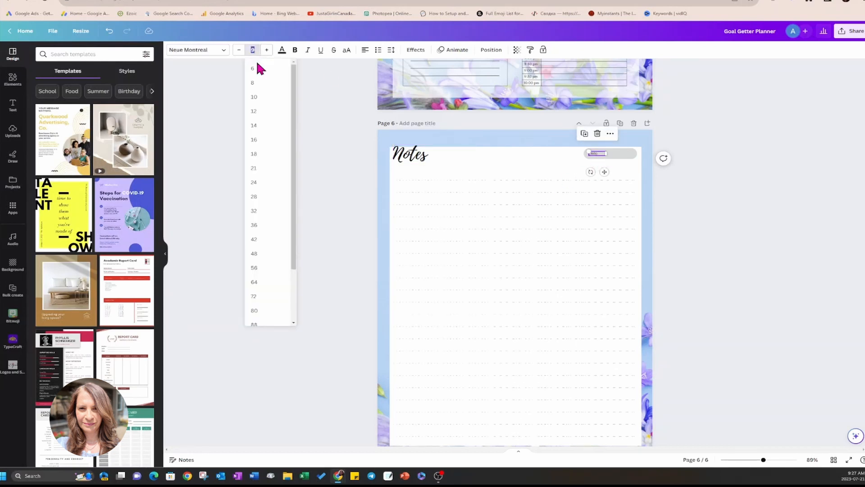
left_click(258, 155)
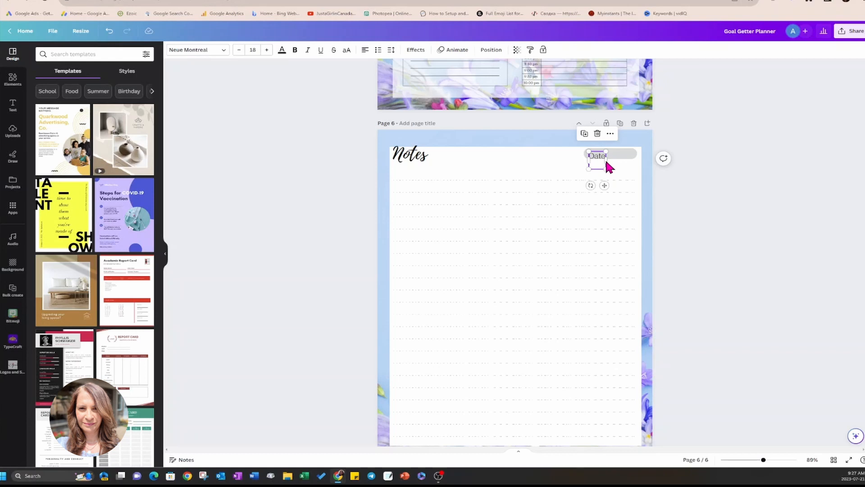
double_click(606, 161)
left_click_drag(608, 160, 527, 159)
left_click(628, 157)
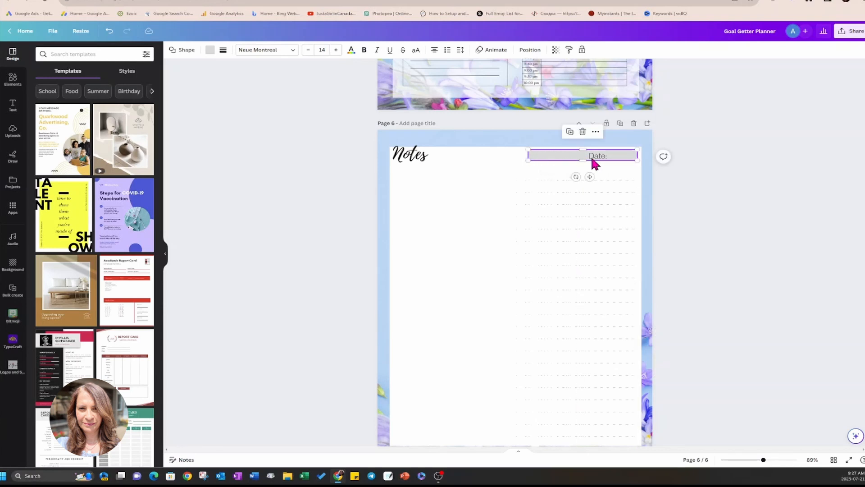
Move the Date: label to the left end of the grey bar and centre it vertically within the bar.
left_click(600, 157)
left_click_drag(601, 158, 541, 156)
left_click(678, 166)
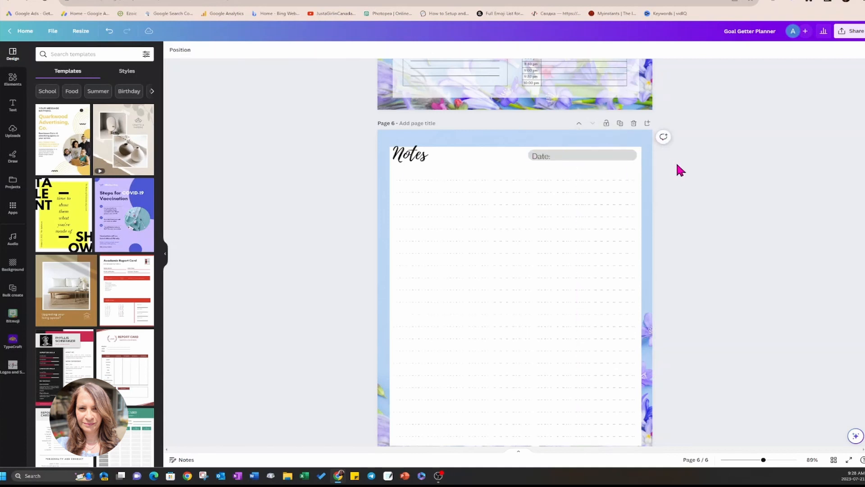
left_click(540, 159)
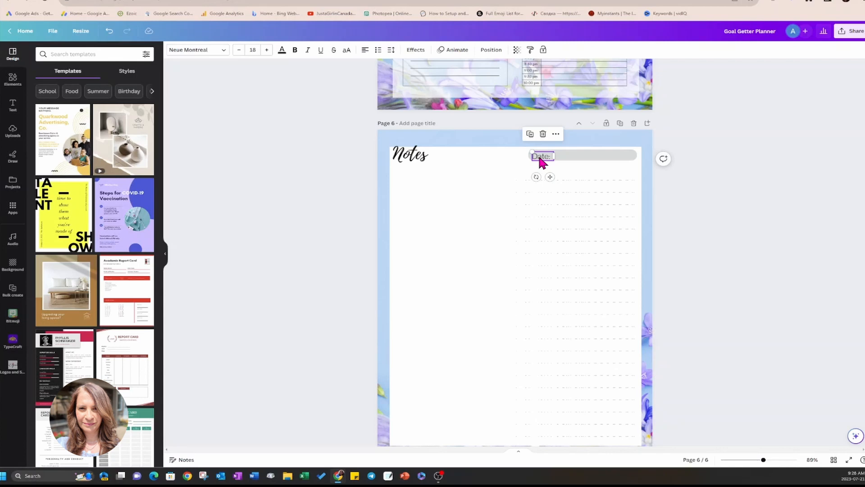
left_click_drag(542, 162, 539, 157)
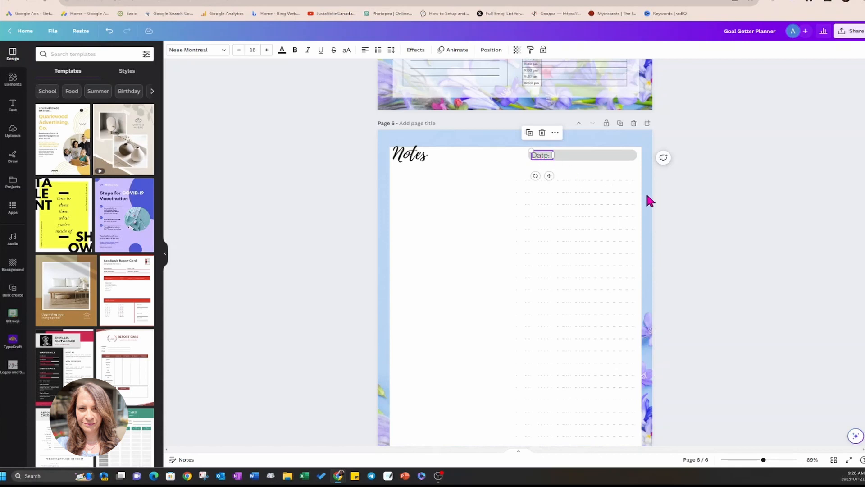
left_click(662, 197)
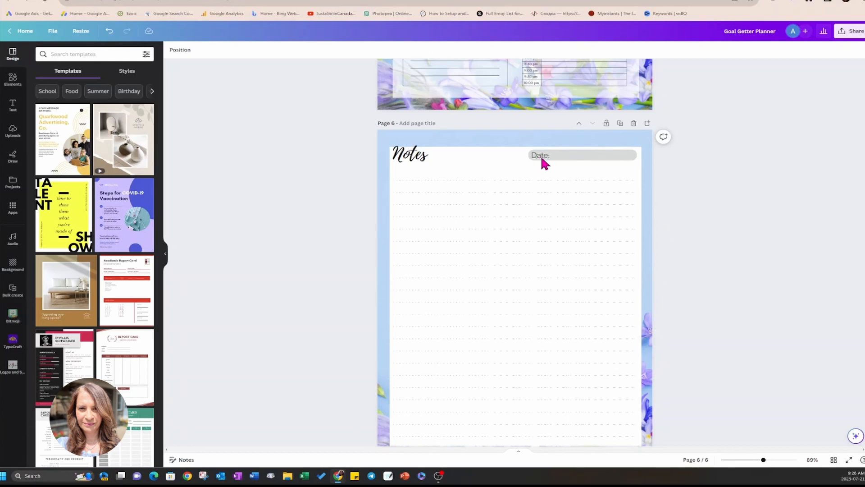
Raise the top edge of the white rectangle on the notes page slightly above the Notes title.
left_click(501, 154)
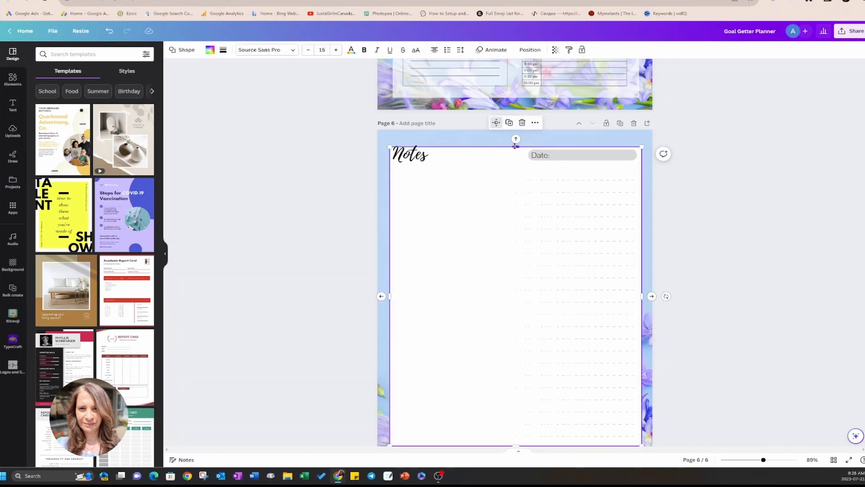
left_click_drag(515, 146, 515, 144)
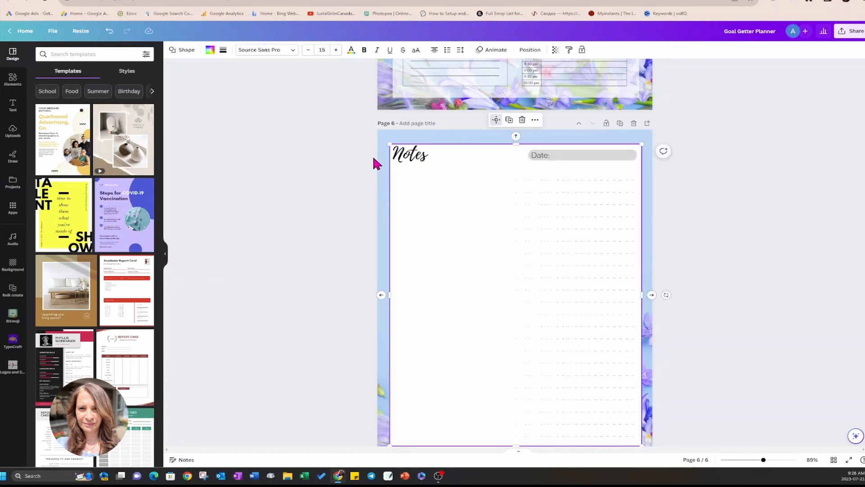
left_click(674, 186)
Review all planner pages from the notes page back up to the cover.
scroll(603, 284, "down", 2)
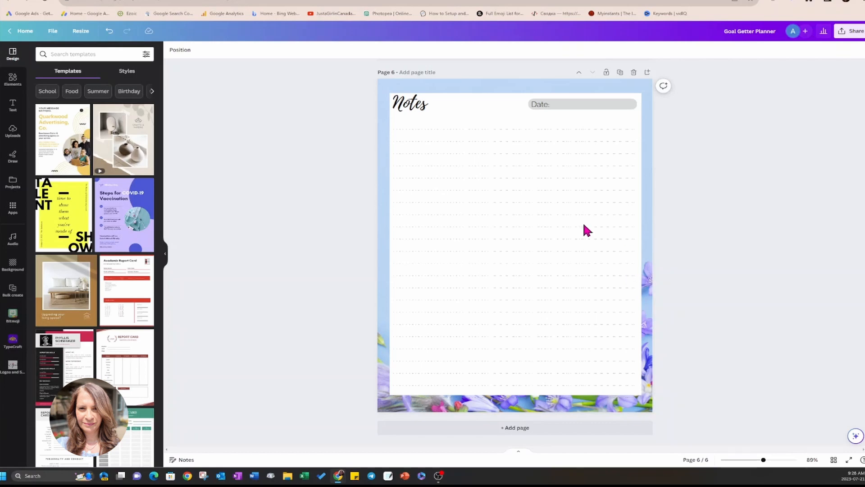
scroll(492, 283, "up", 10)
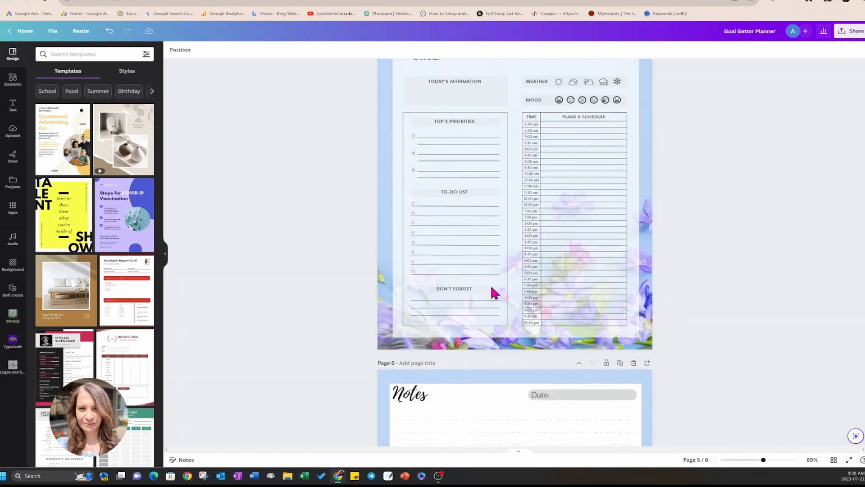
scroll(492, 291, "up", 15)
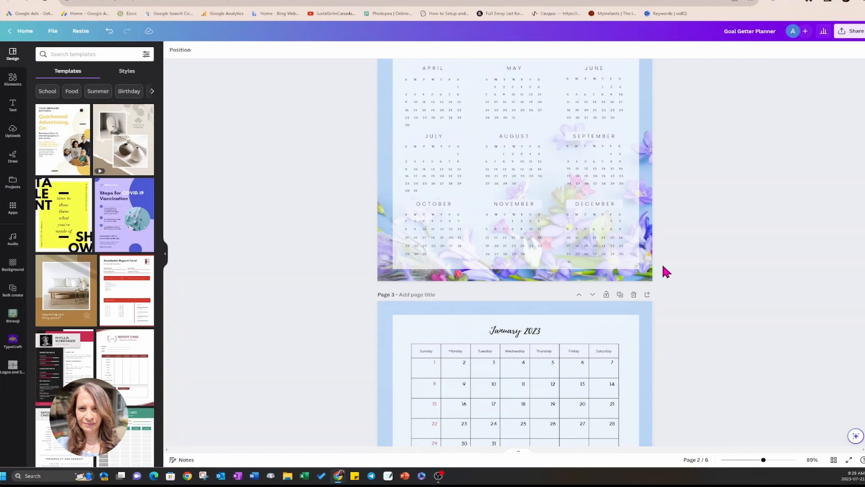
scroll(663, 271, "up", 4)
scroll(664, 268, "up", 6)
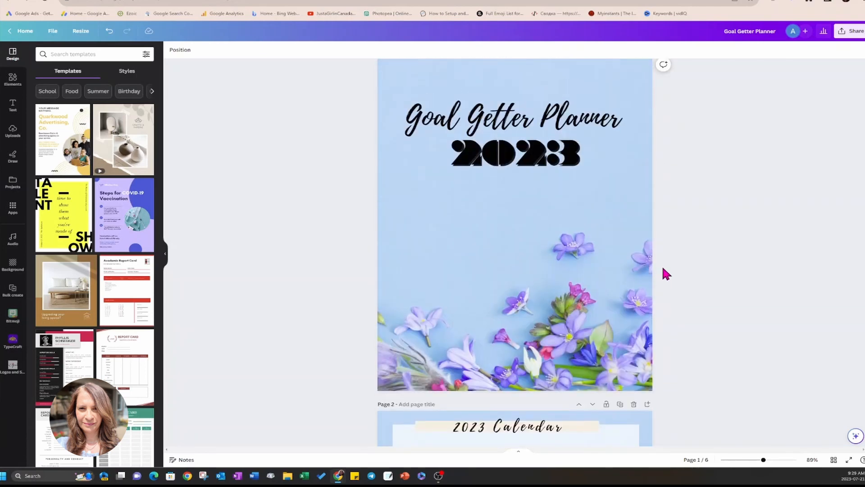
scroll(663, 269, "down", 1)
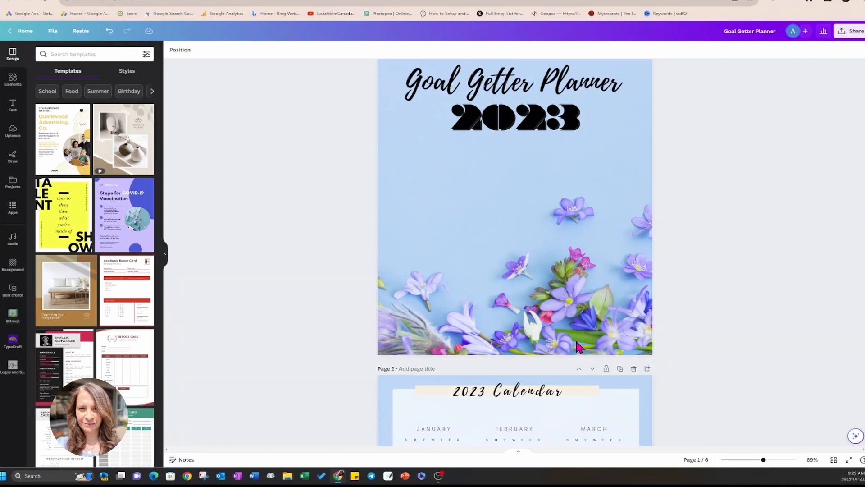
left_click(577, 311)
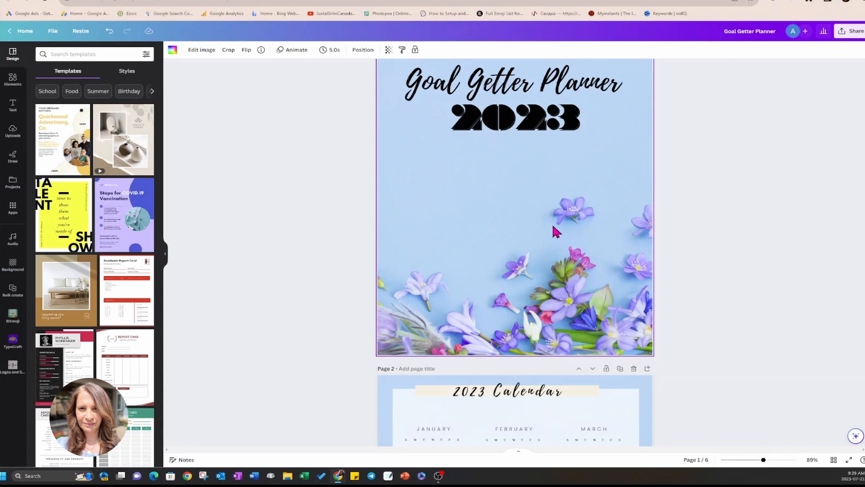
scroll(716, 197, "up", 2)
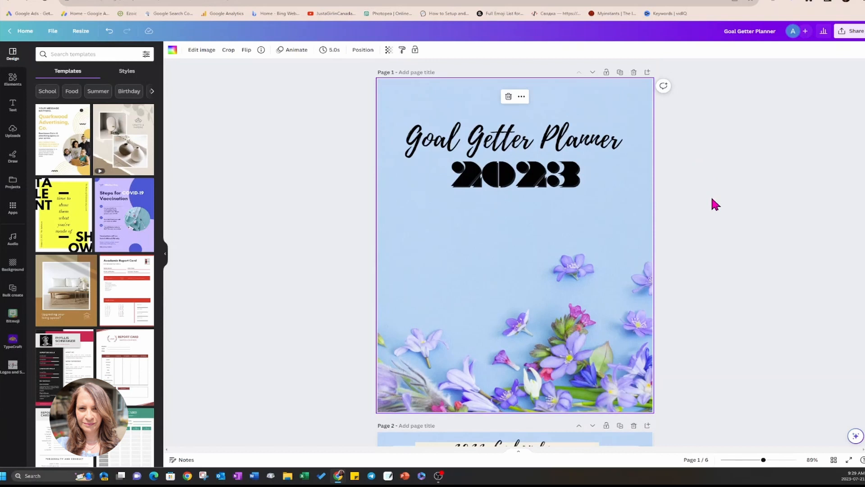
left_click(850, 31)
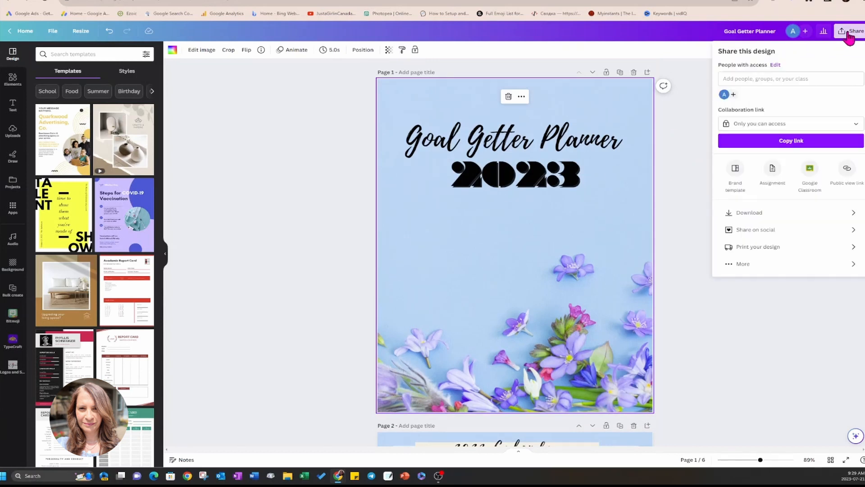
left_click(753, 216)
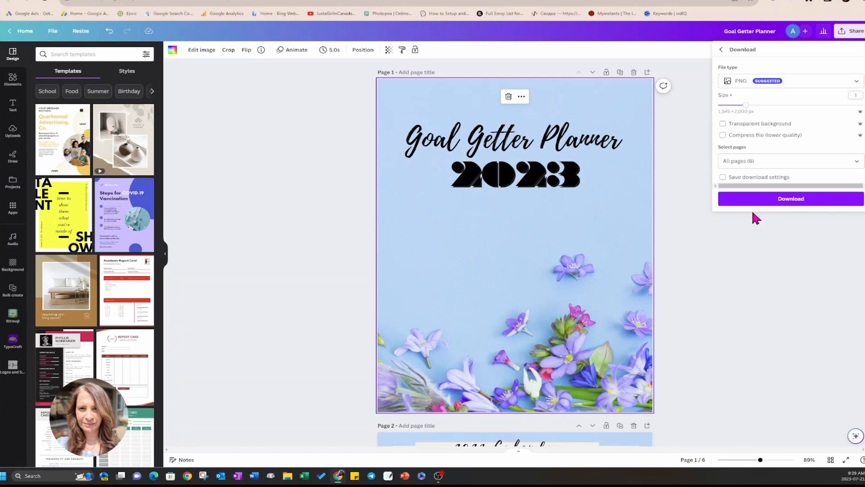
left_click(857, 81)
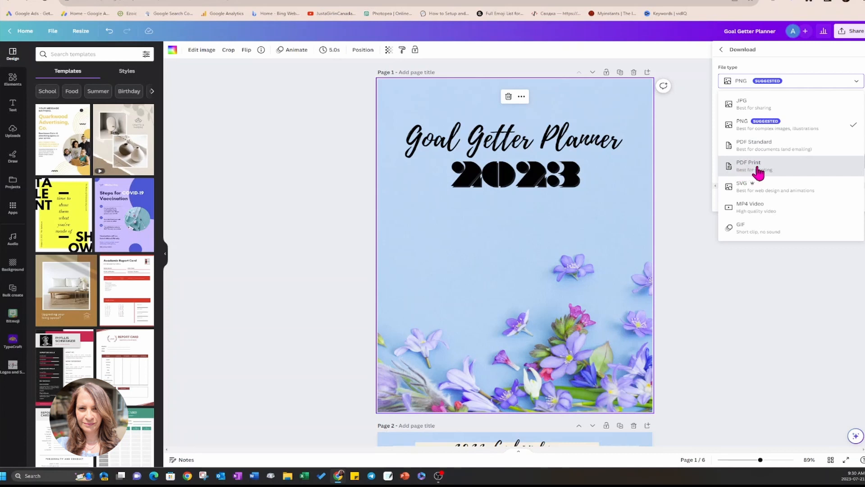
left_click(758, 171)
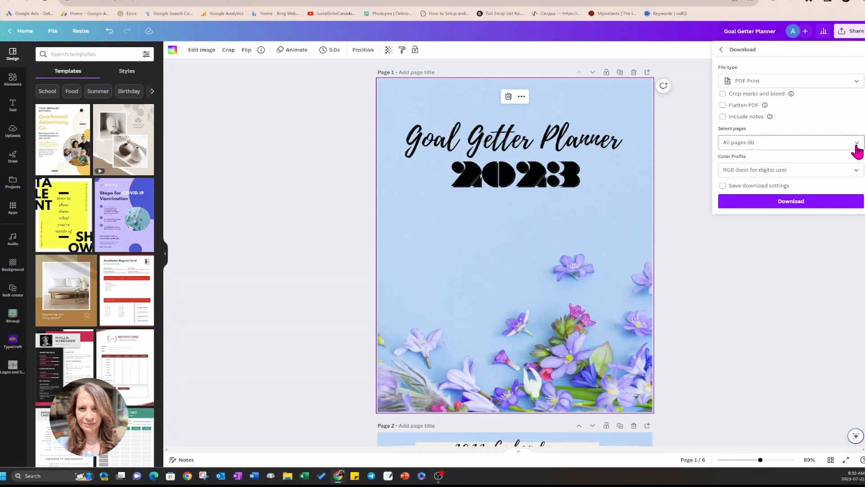
left_click(856, 144)
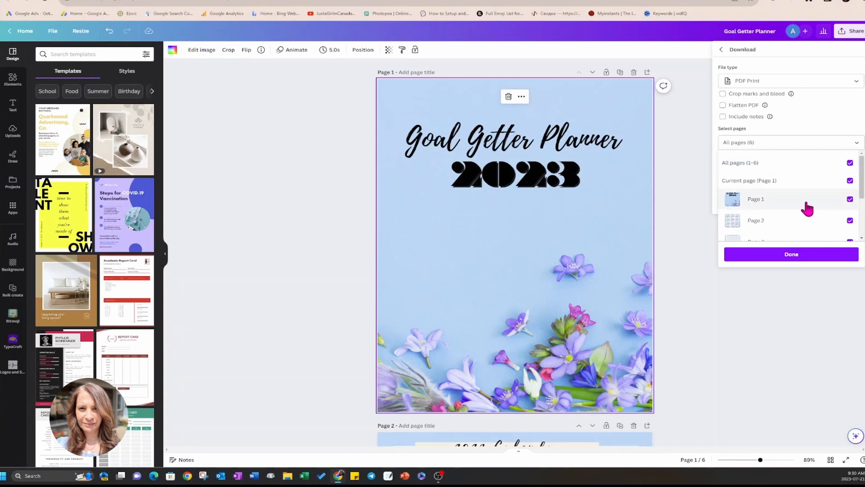
left_click(806, 138)
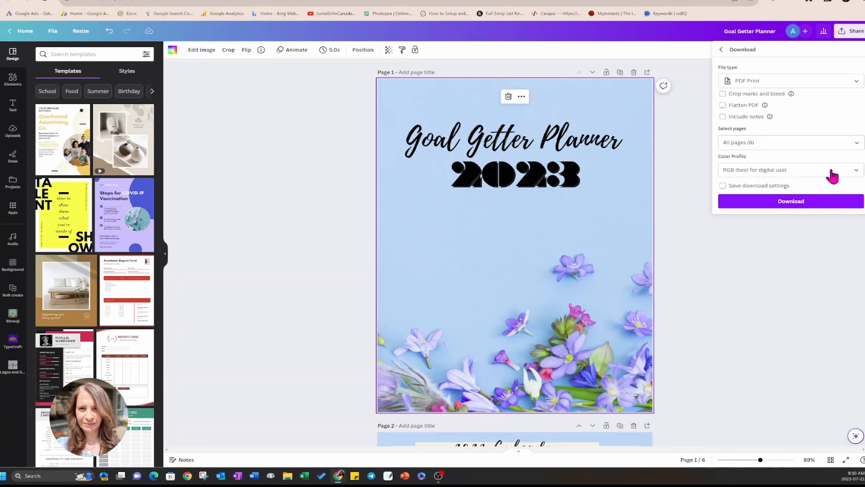
left_click(856, 171)
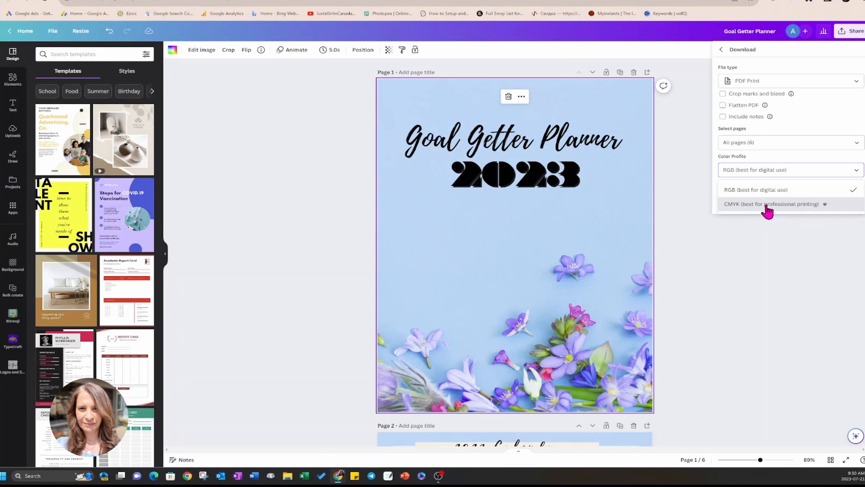
left_click(766, 231)
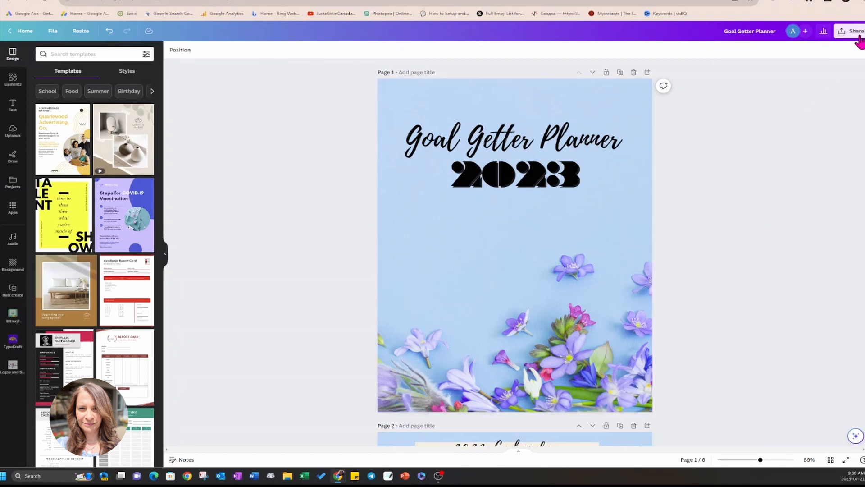
Download all six planner pages as a PDF Print file with the RGB colour profile.
left_click(851, 31)
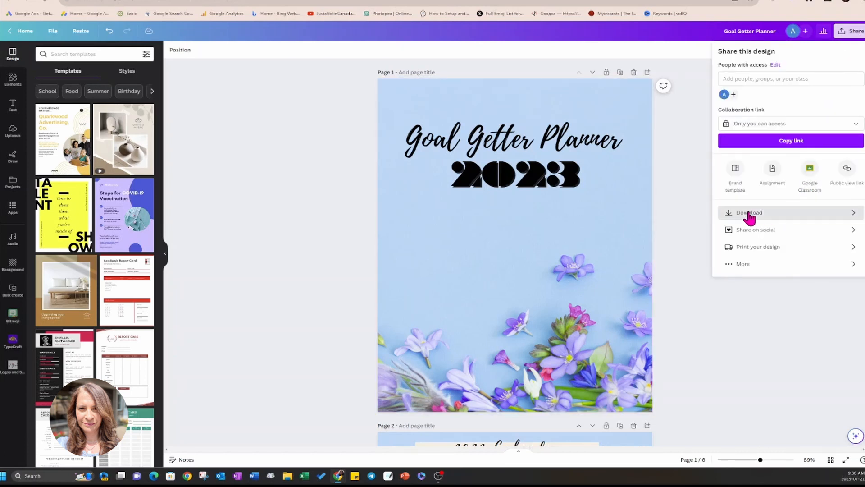
left_click(750, 214)
left_click(768, 81)
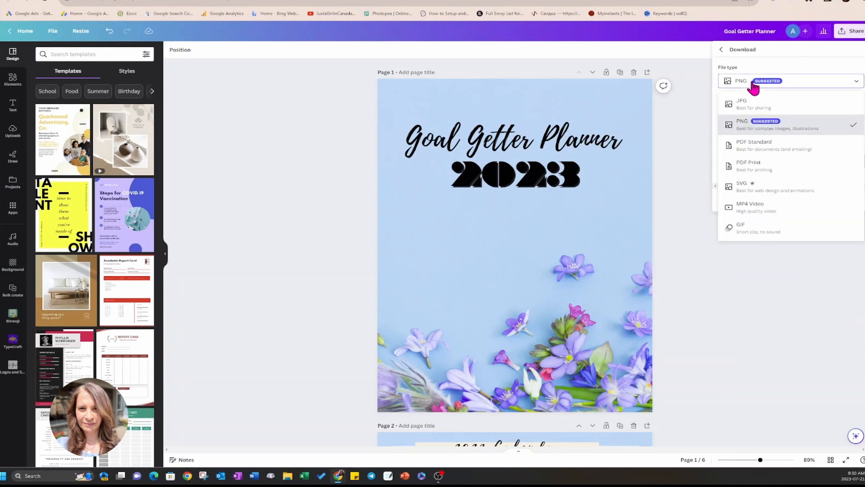
left_click(756, 167)
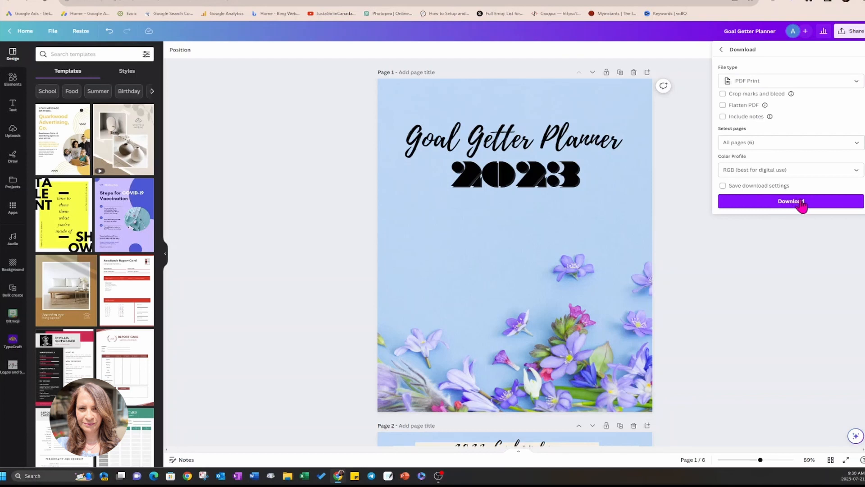
left_click(801, 203)
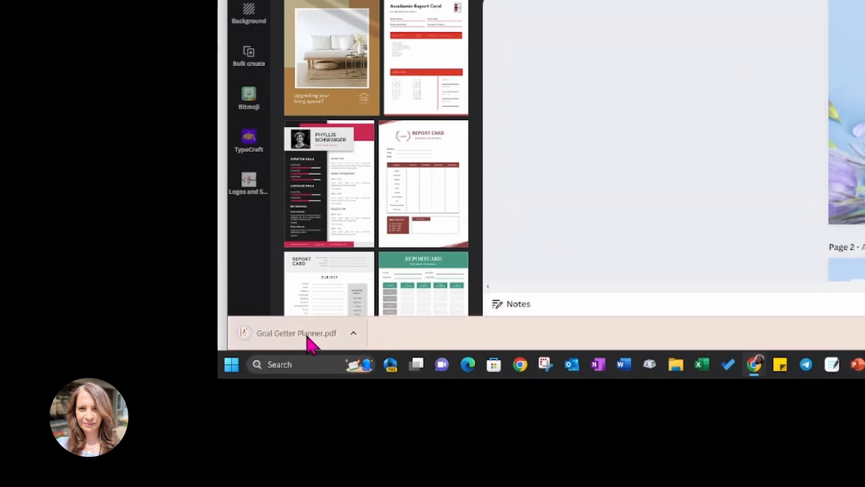
Open the downloaded Goal Getter Planner.pdf and review its pages from the cover downwards.
left_click(353, 338)
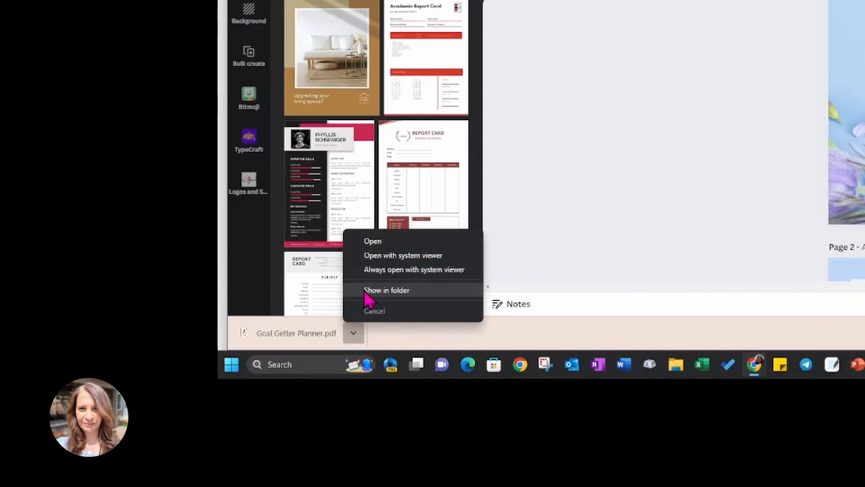
left_click(378, 242)
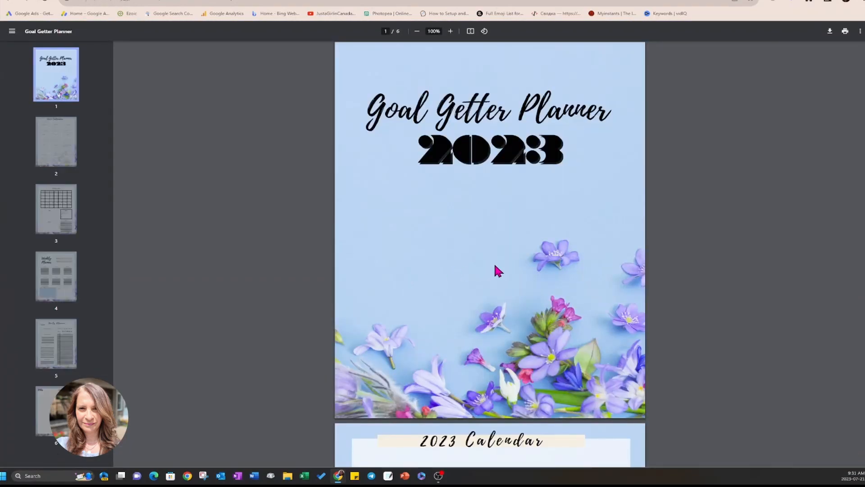
scroll(498, 271, "down", 10)
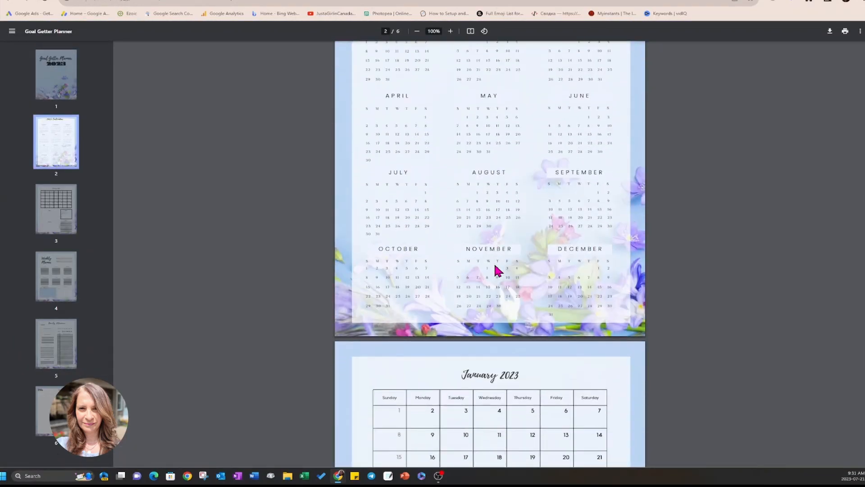
scroll(498, 271, "down", 7)
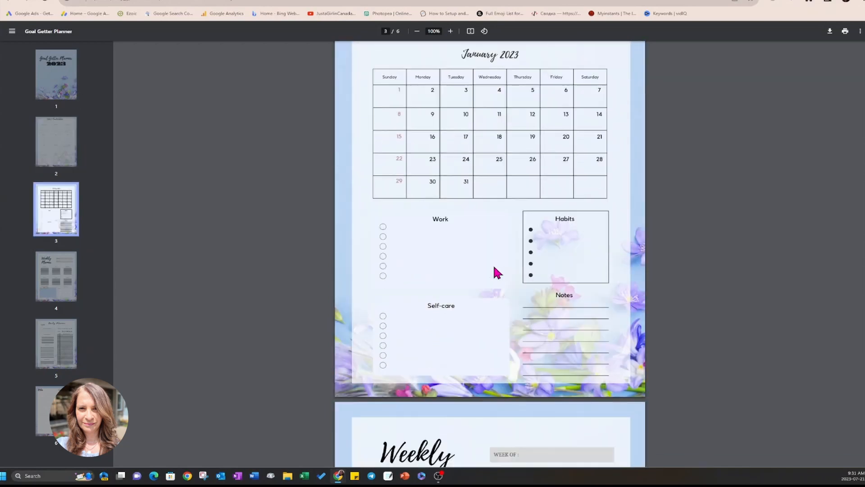
scroll(495, 268, "down", 6)
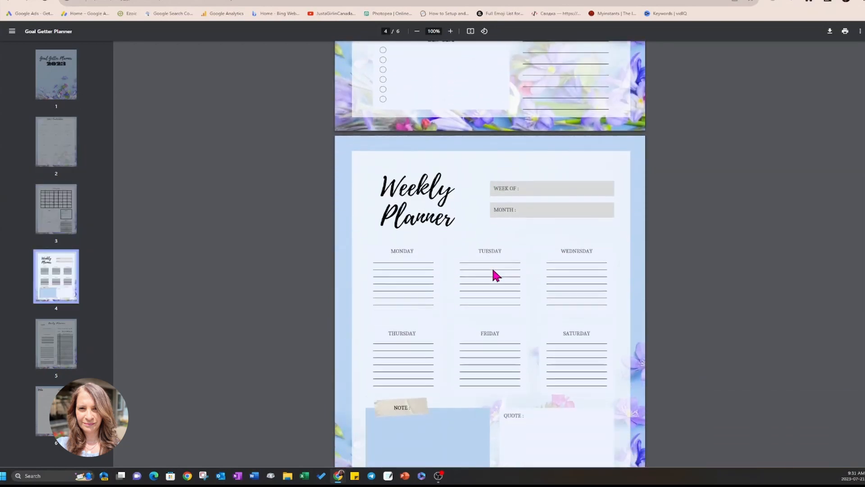
scroll(494, 272, "down", 5)
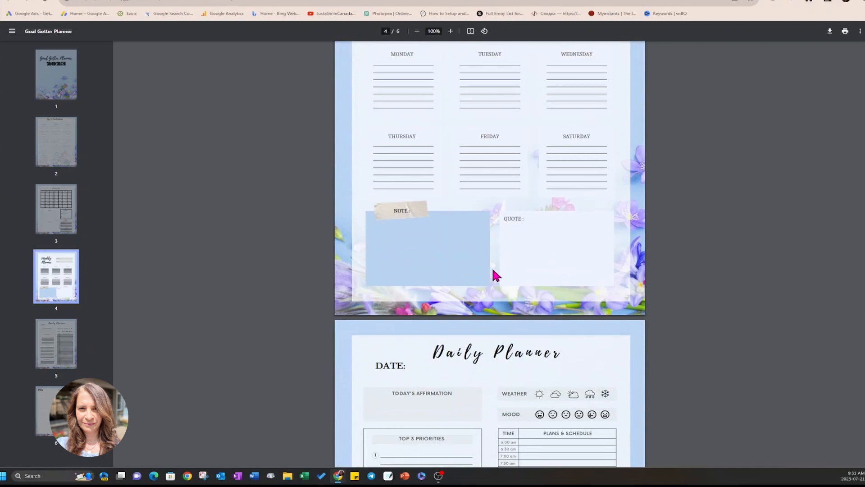